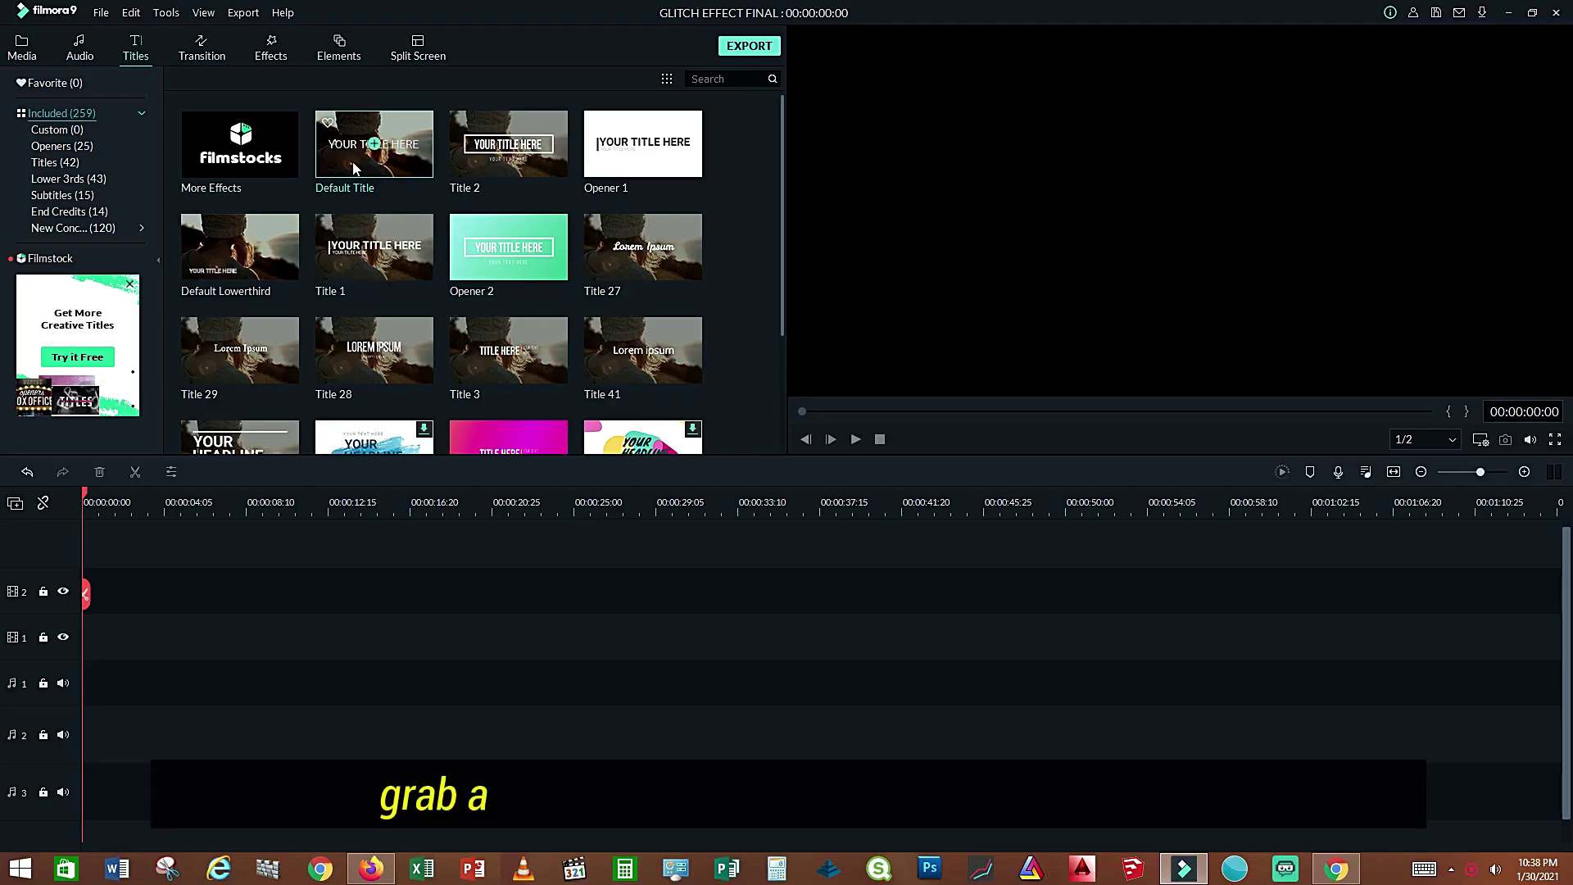
Drag the Default Title onto video track 1 at 00:00:00:00.
{"action": "left_click_drag", "start_coordinate": [354, 168], "coordinate": [92, 666]}
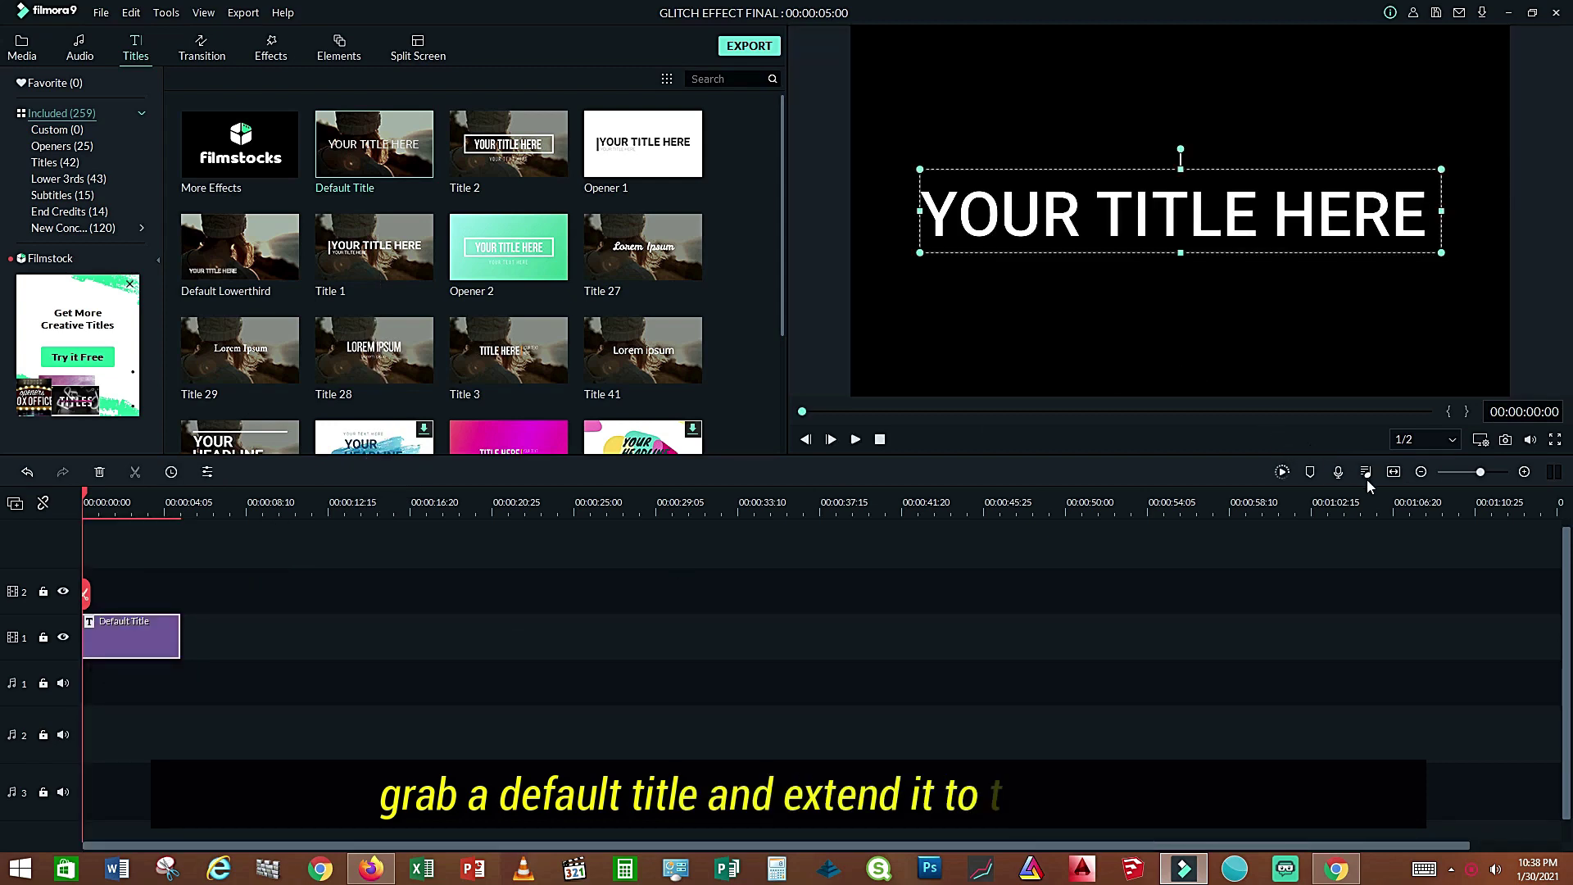
Split the title at 00:00:03:00, delete the remainder, and open the clip's text settings.
{"action": "left_click", "coordinate": [1396, 473]}
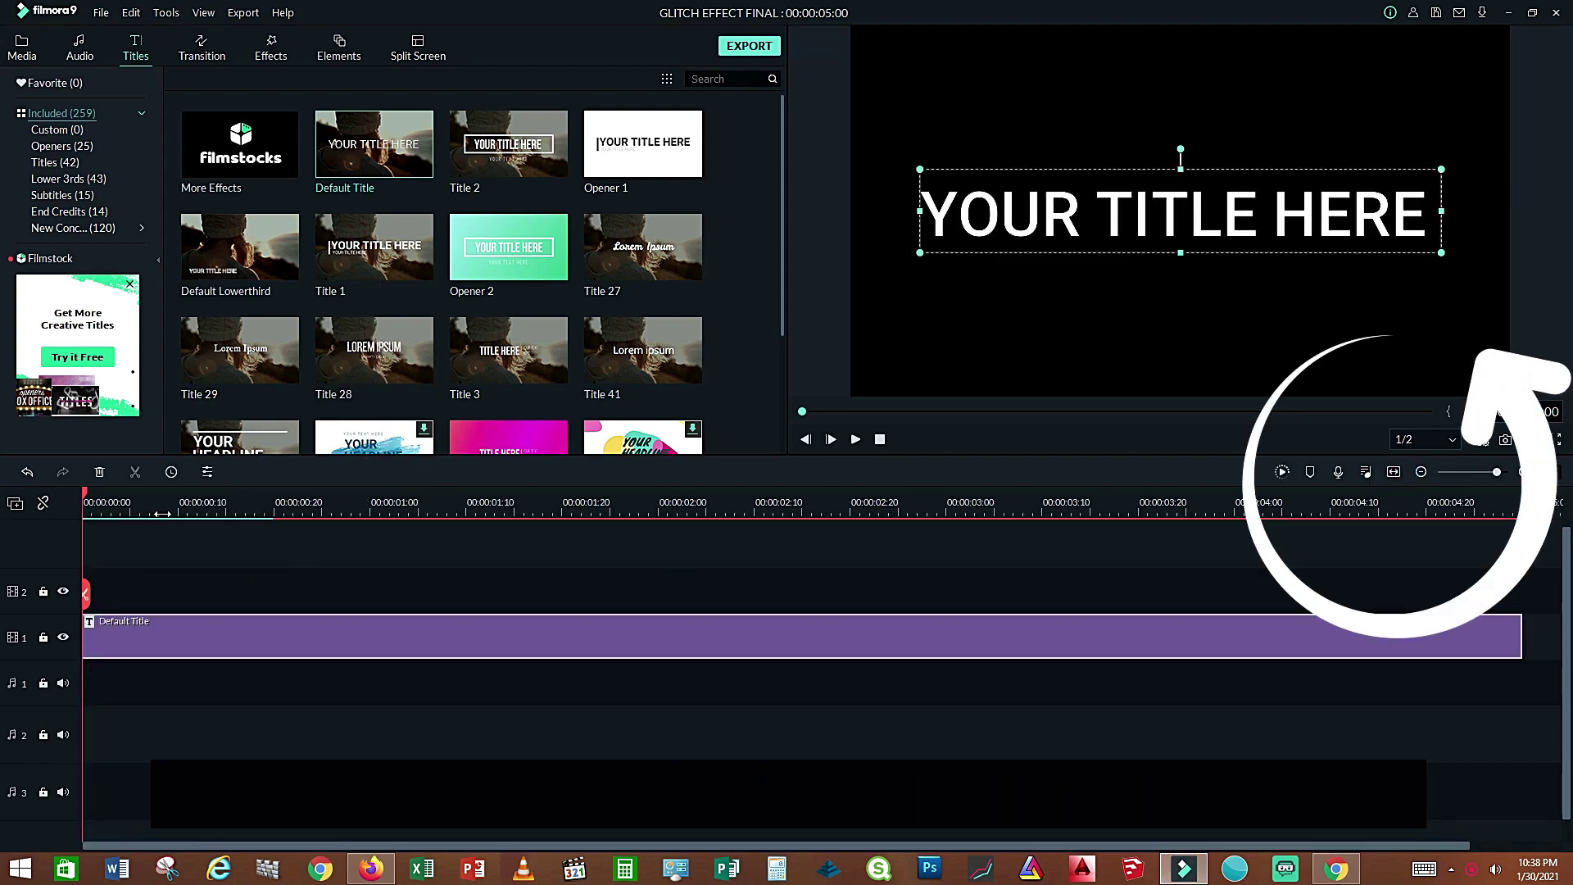
{"action": "left_click_drag", "start_coordinate": [85, 495], "coordinate": [966, 611]}
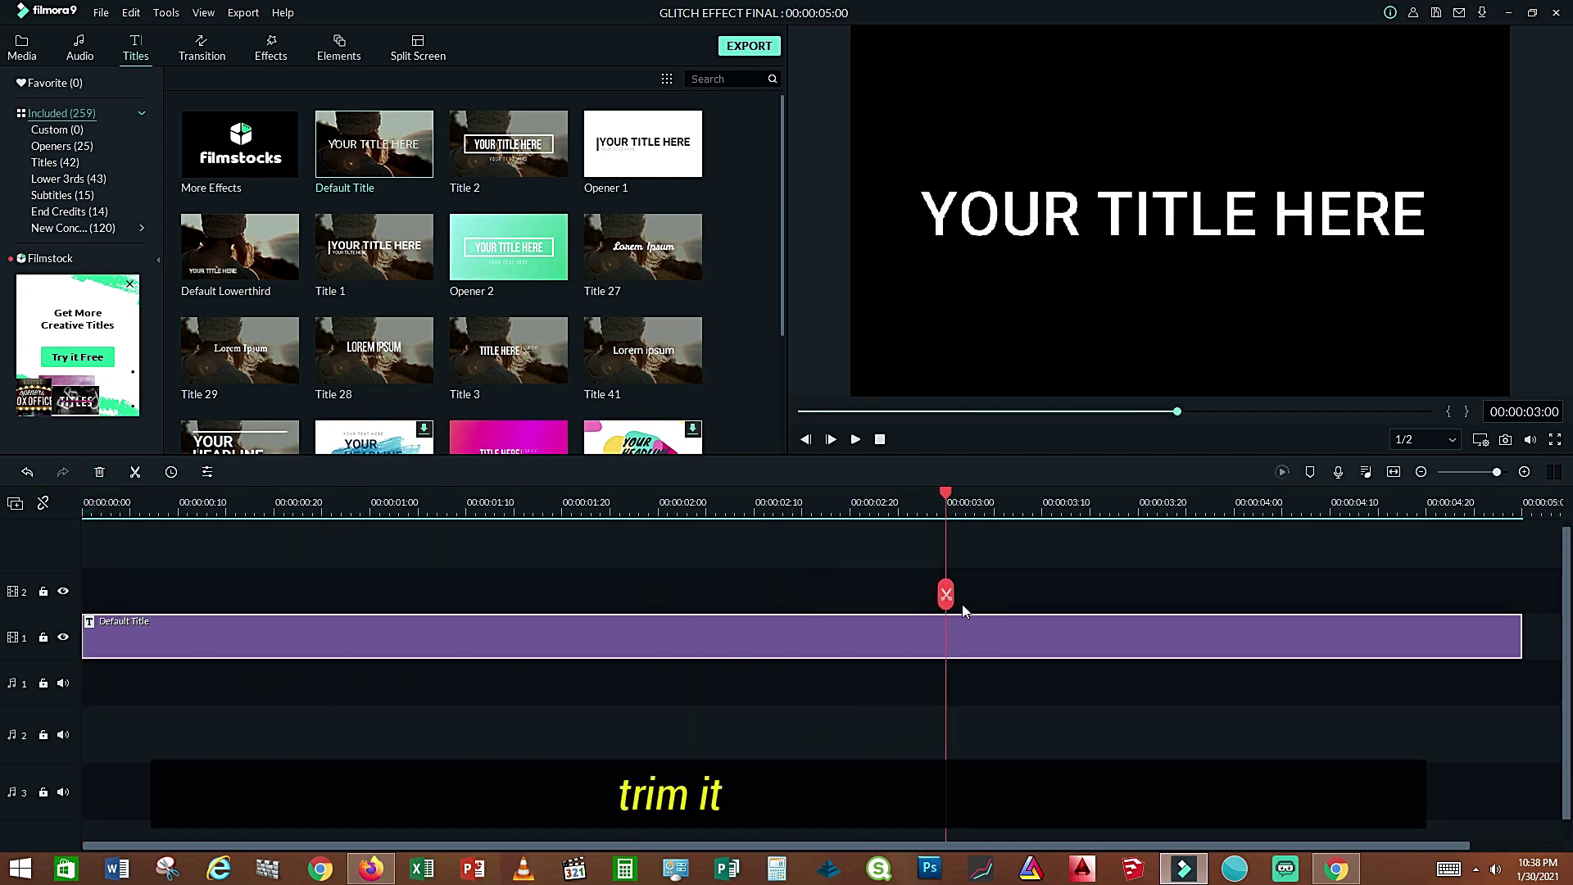
{"action": "left_click", "coordinate": [947, 595]}
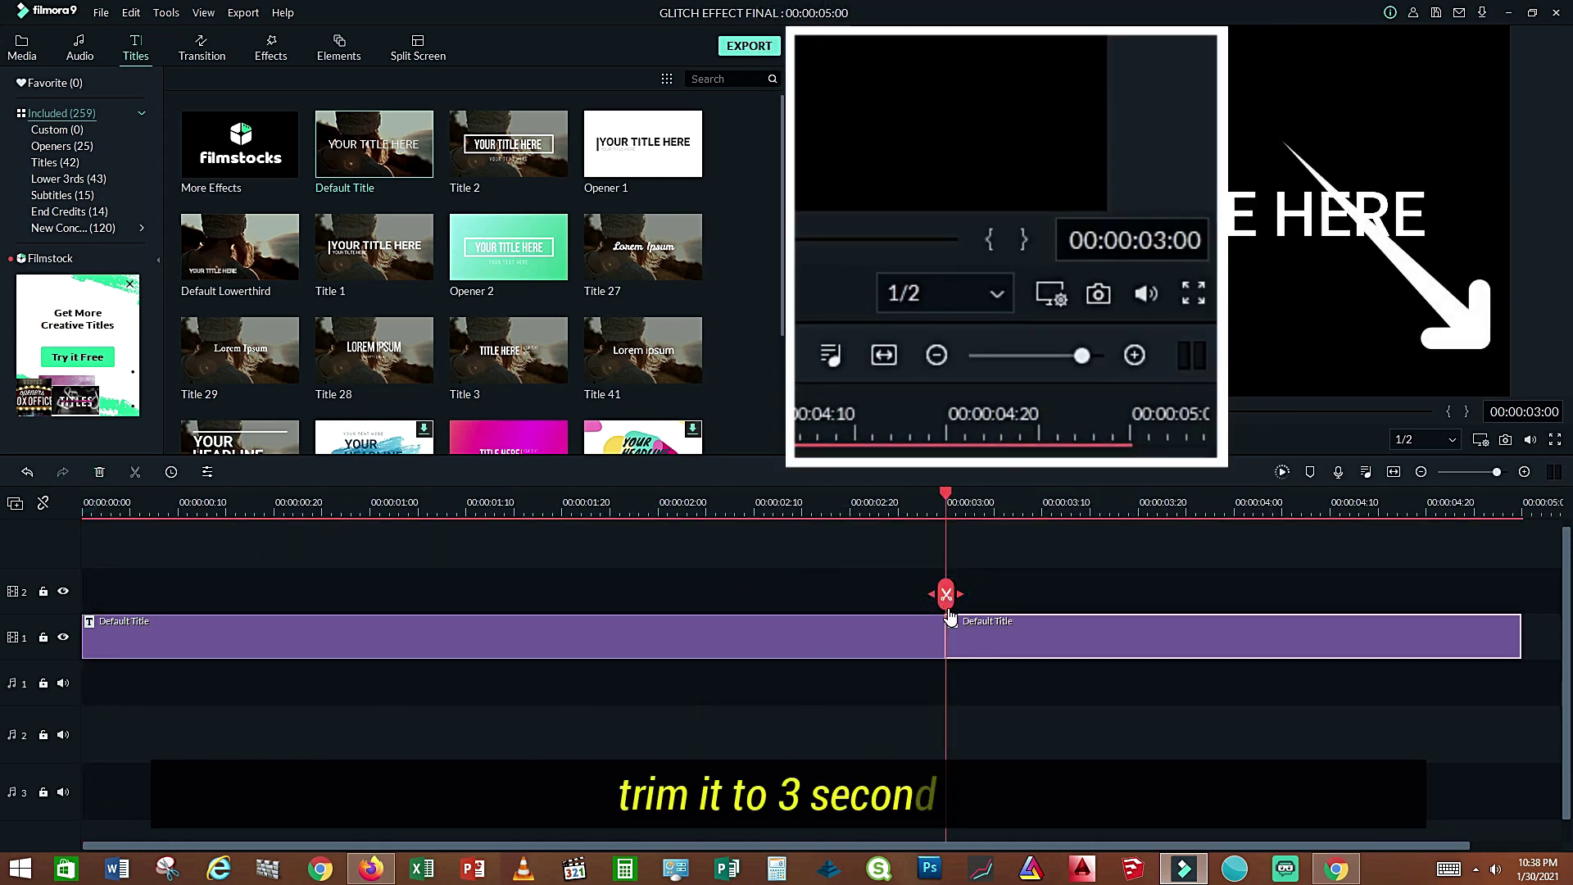
{"action": "left_click", "coordinate": [951, 627]}
{"action": "key", "text": "Delete"}
{"action": "left_click", "coordinate": [1397, 472]}
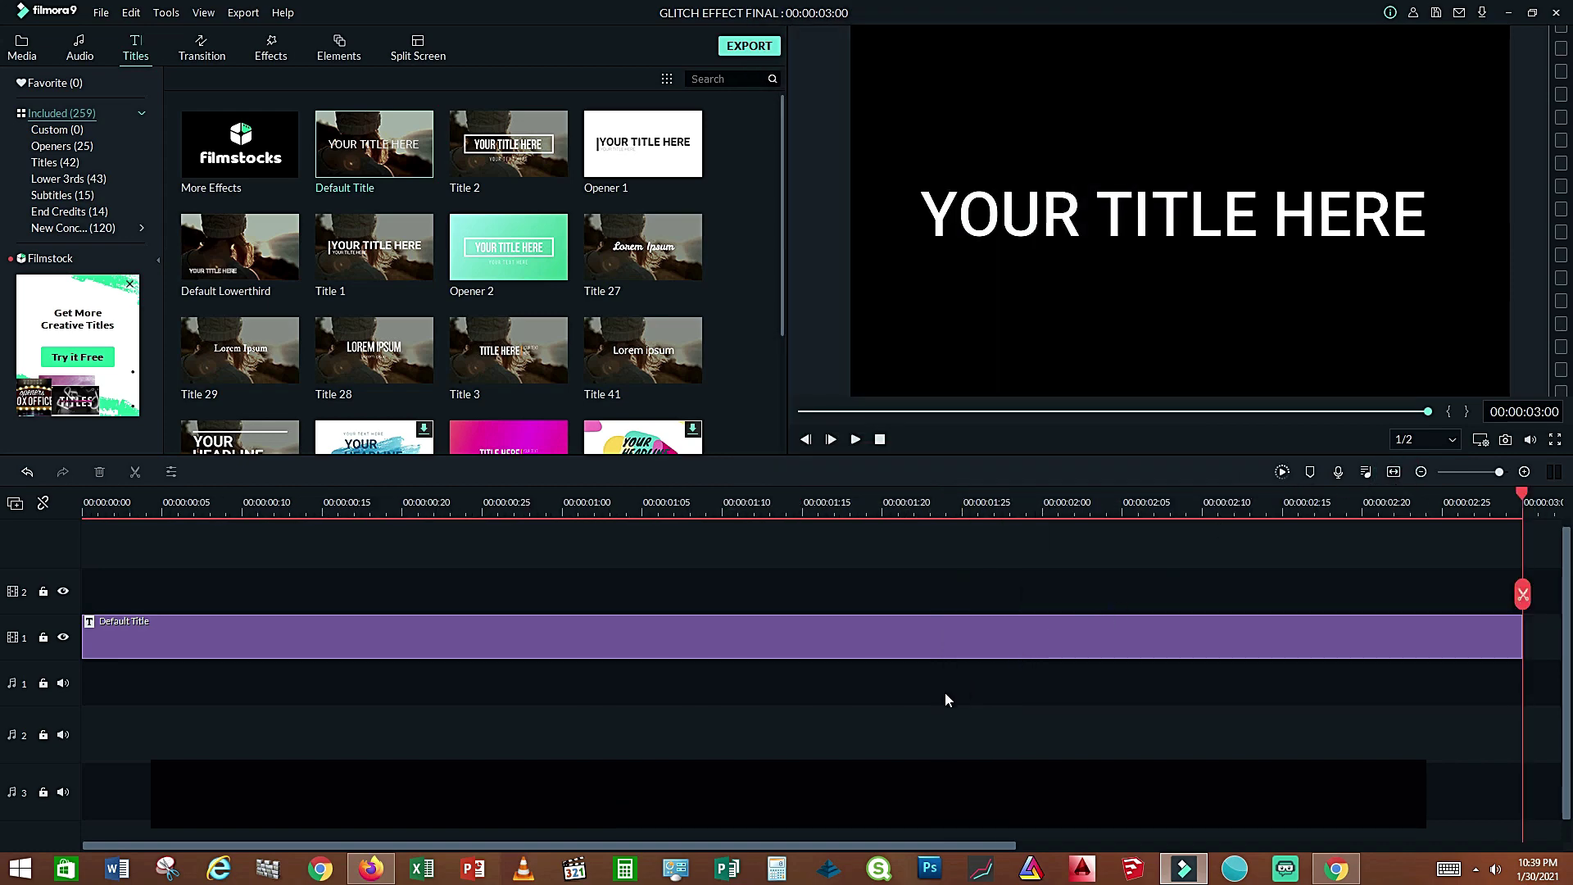
{"action": "double_click", "coordinate": [921, 640]}
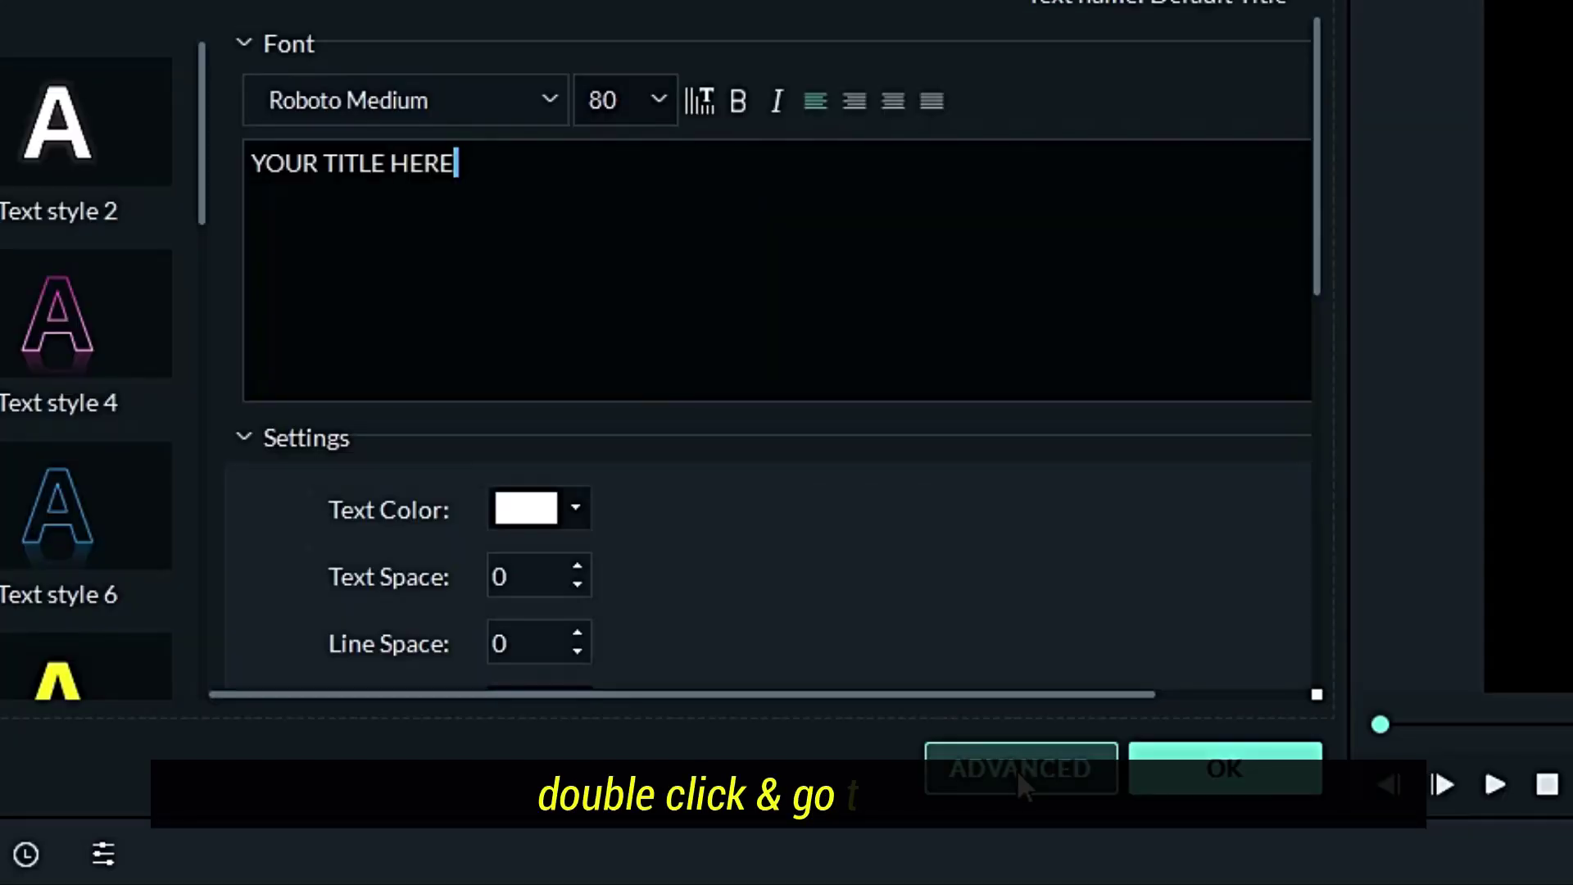
In the advanced editor, replace the placeholder text with ALAN WALKER in the Impact font.
{"action": "left_click", "coordinate": [1016, 769]}
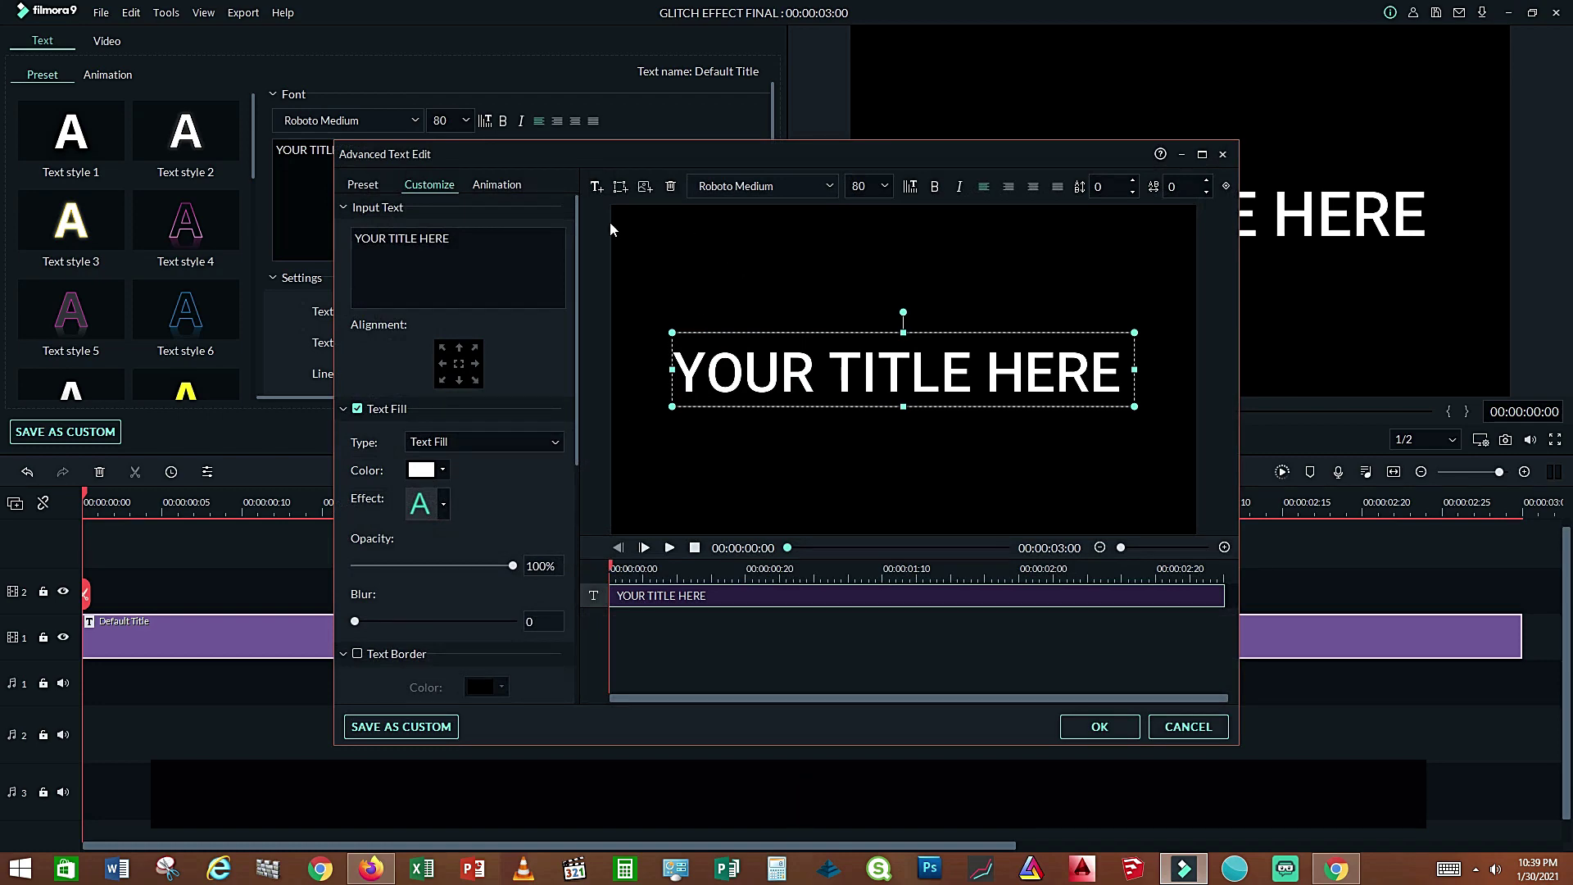
{"action": "key", "text": "ctrl+a"}
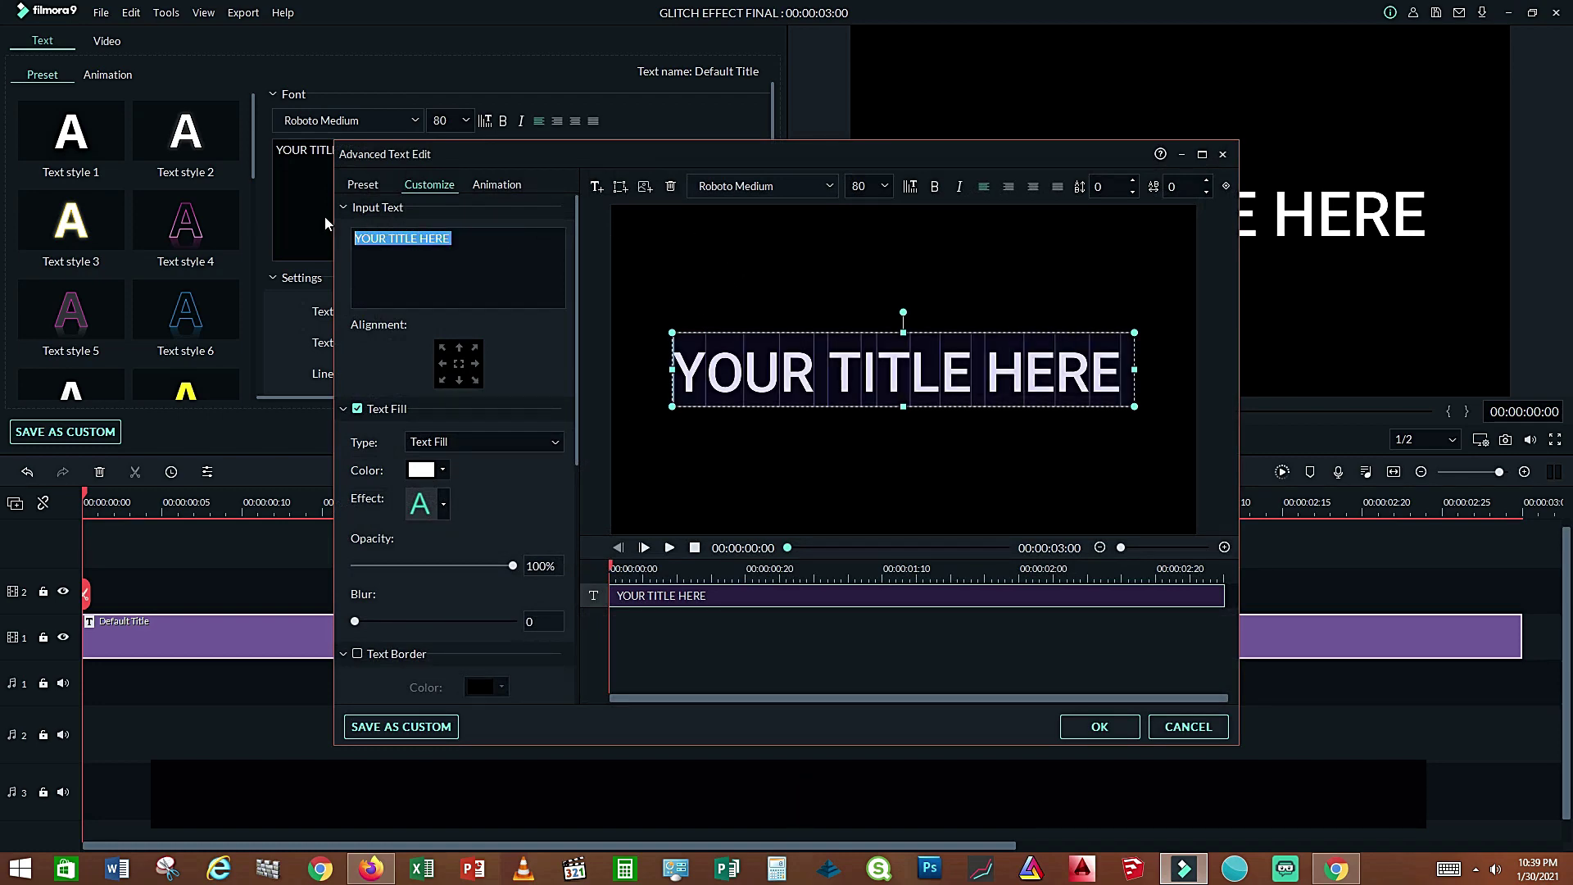
{"action": "type", "text": "ALAN "}
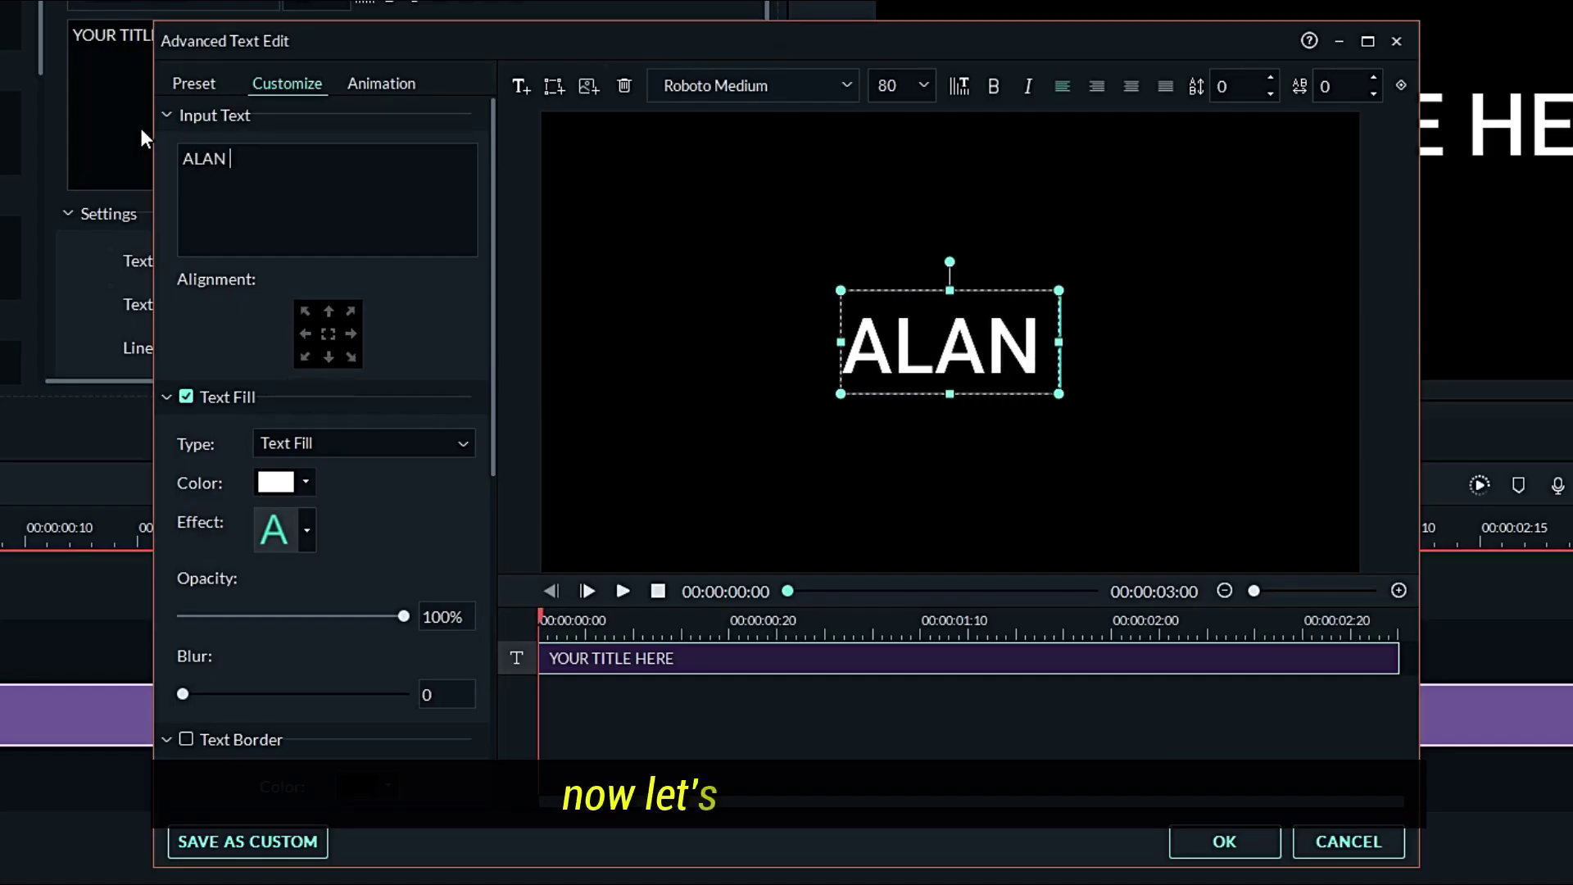
{"action": "type", "text": "WALKER"}
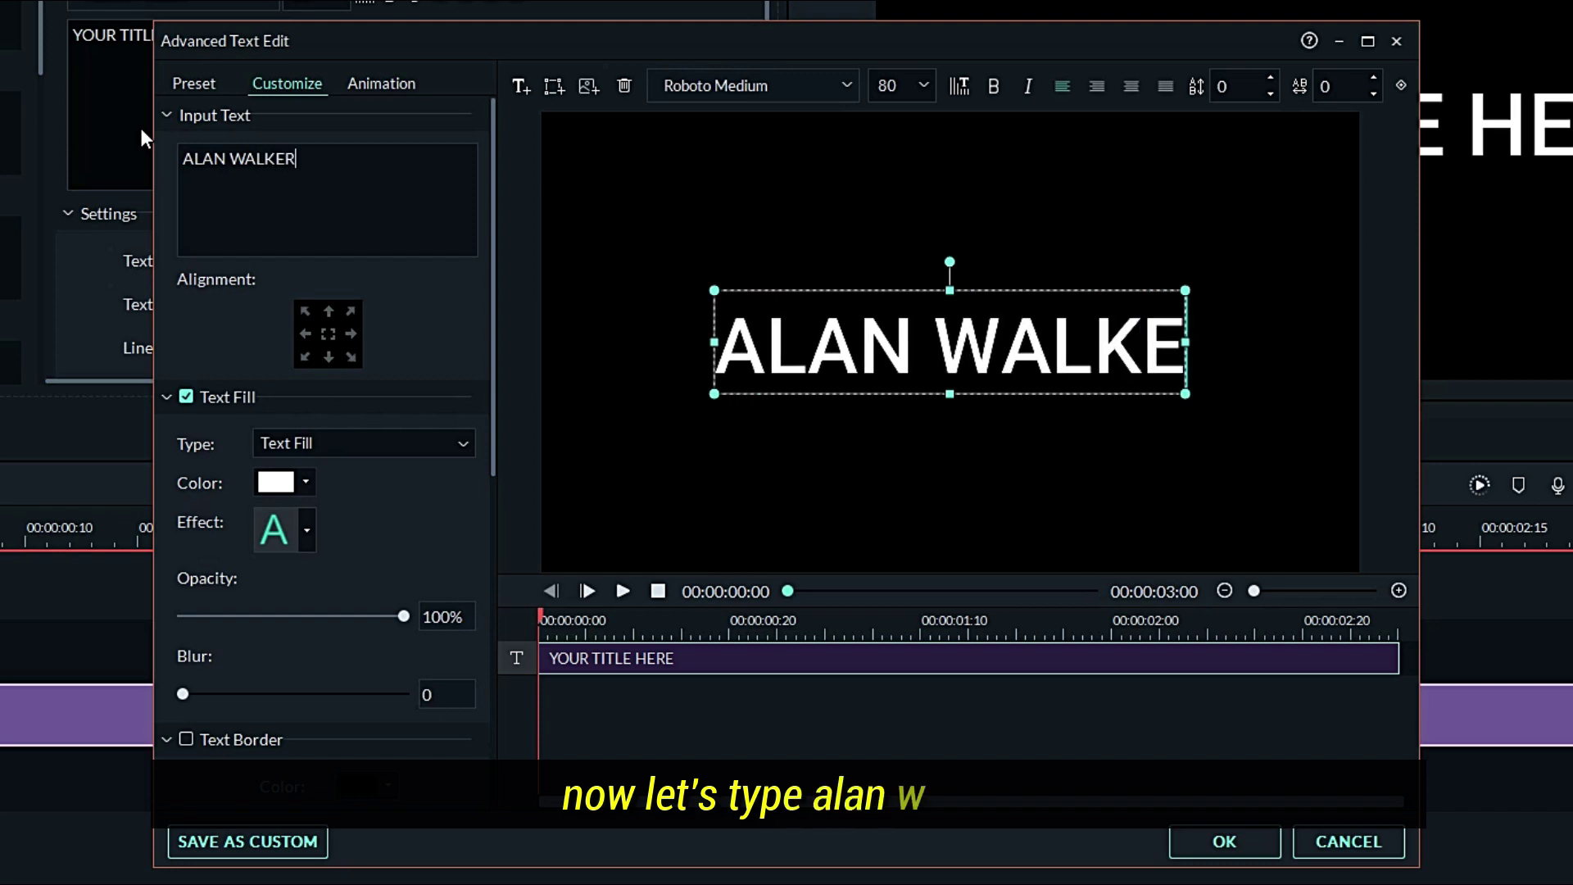
{"action": "left_click", "coordinate": [847, 87]}
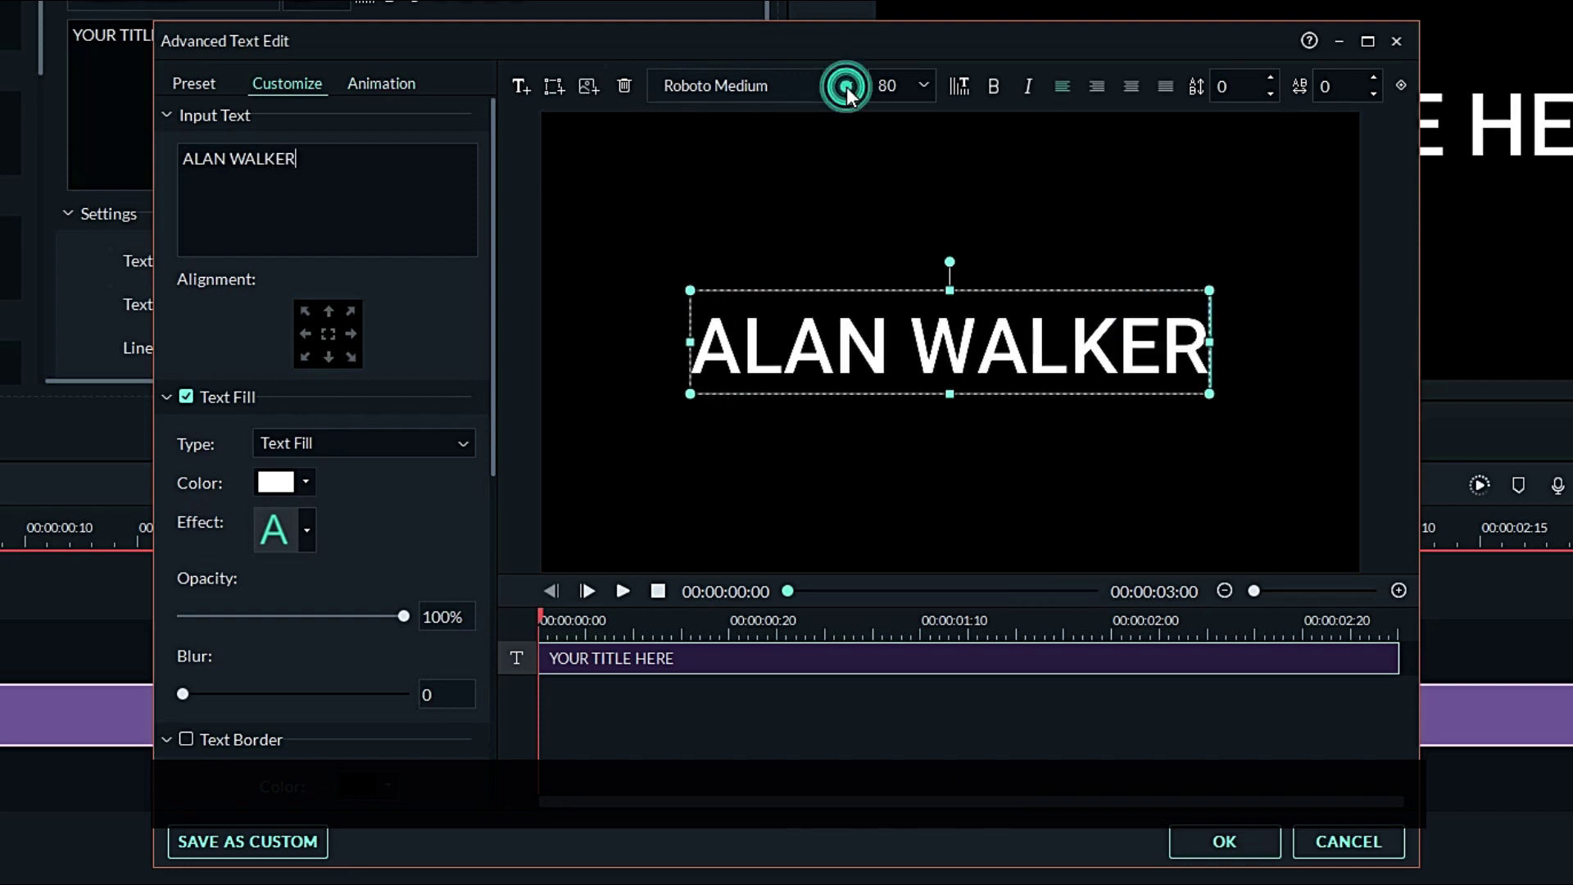
{"action": "left_click", "coordinate": [807, 81]}
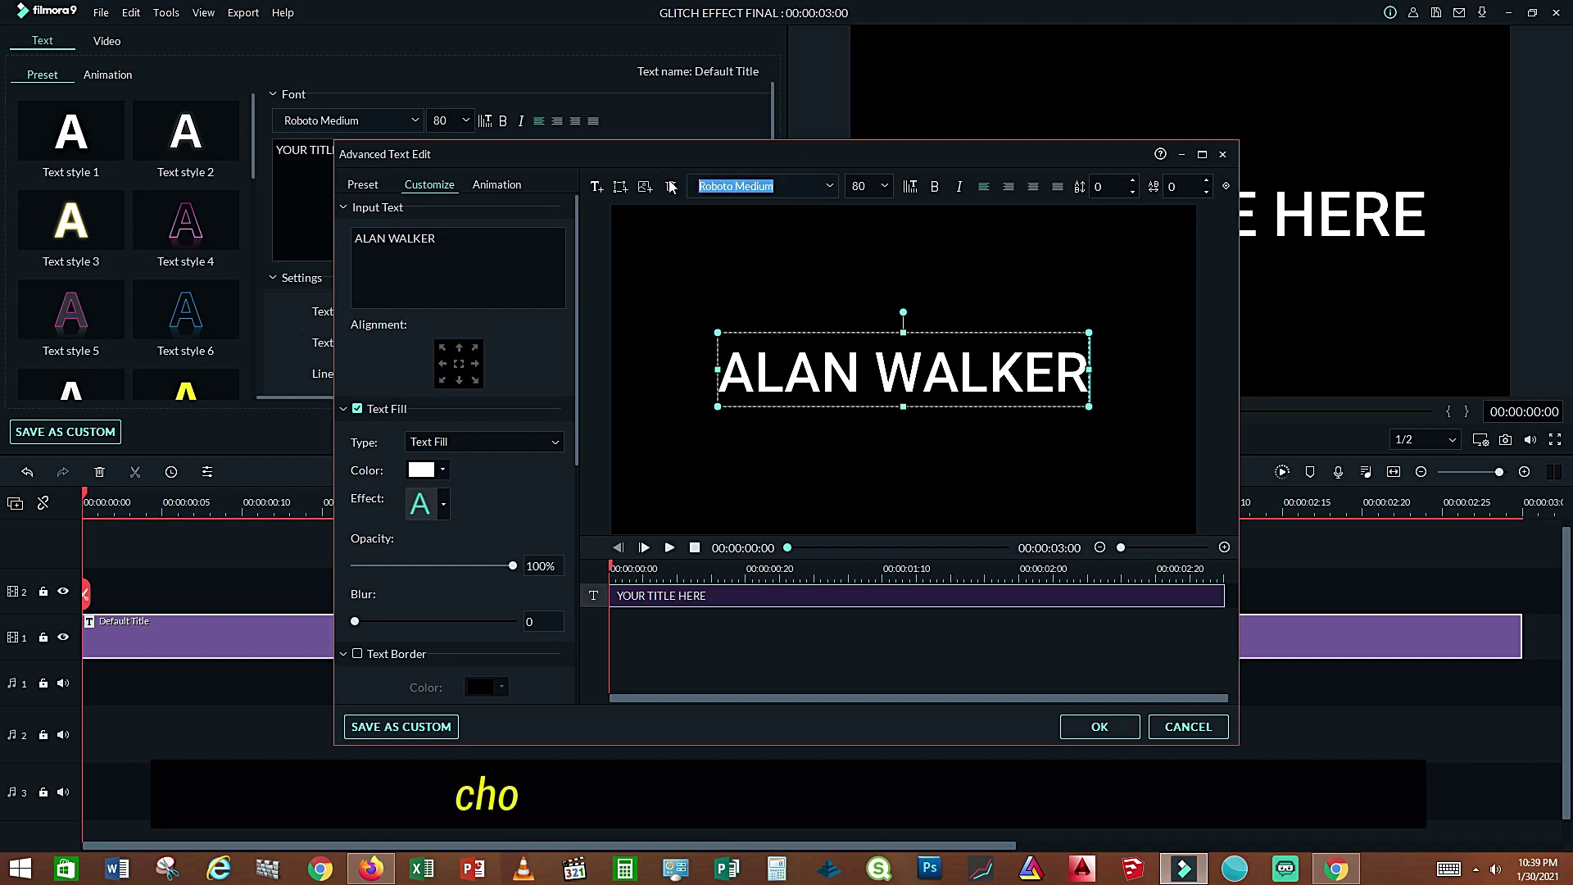
{"action": "type", "text": "IMPACT"}
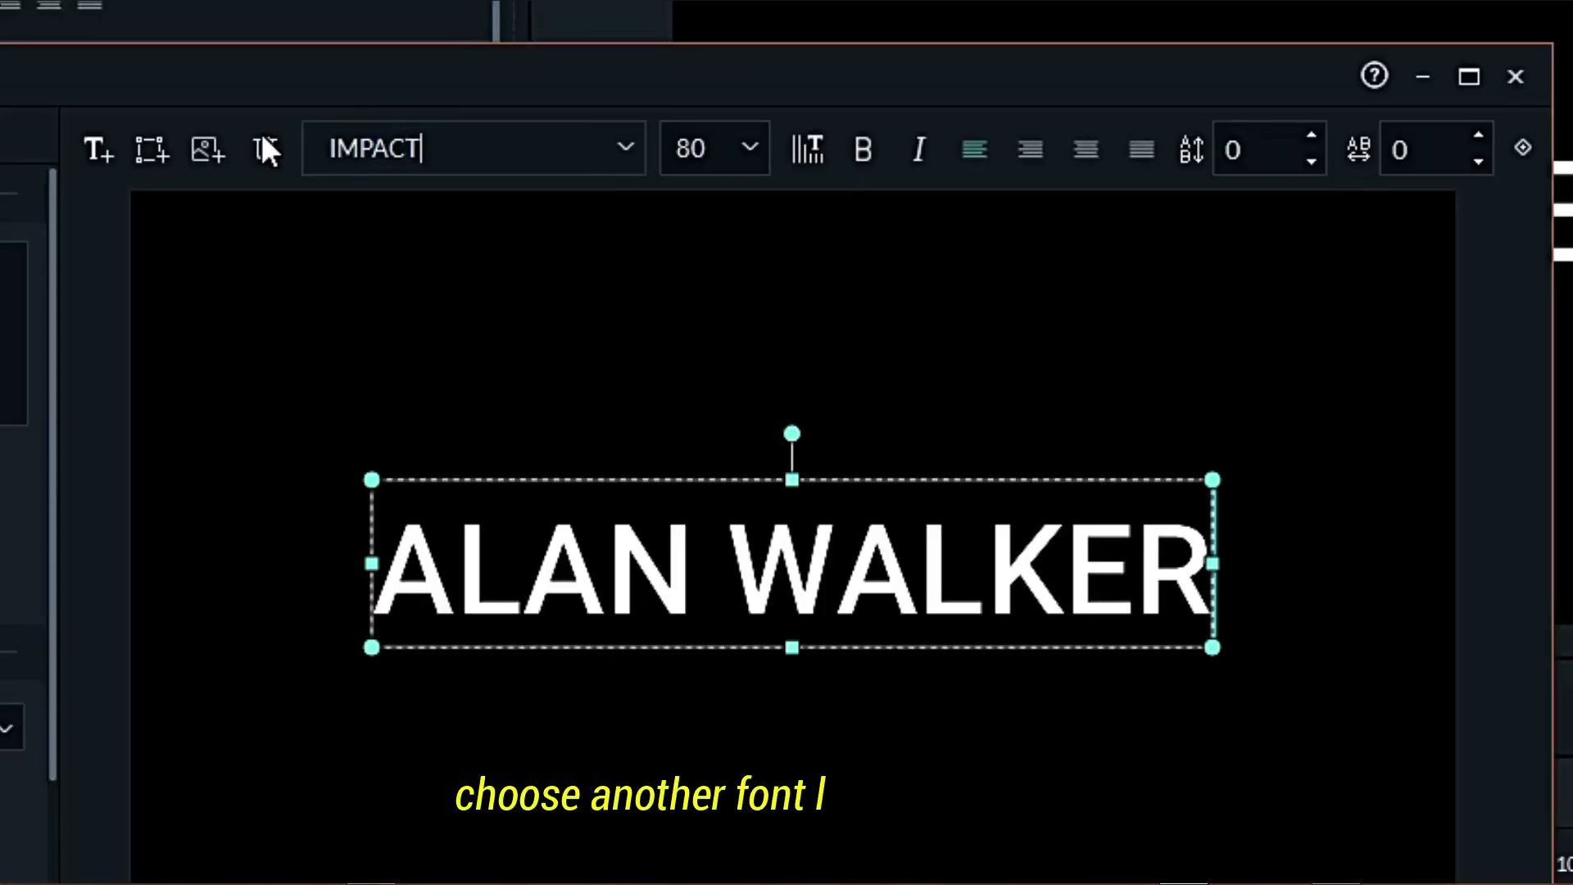
{"action": "key", "text": "Return"}
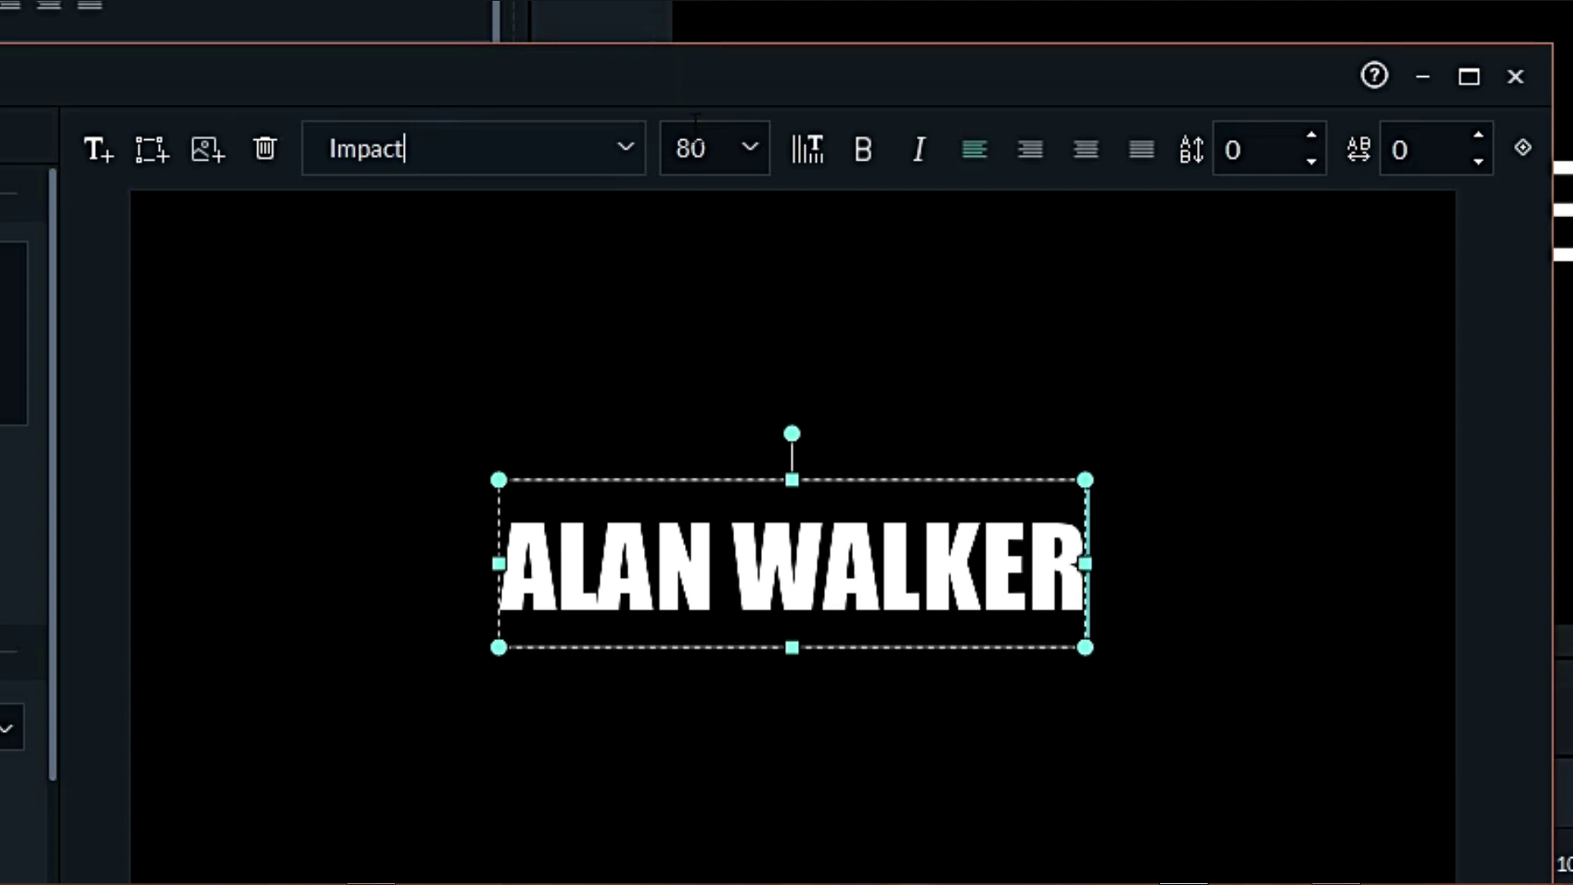
Set font size 105, No Animation and the text alignment, then apply the edits.
{"action": "left_click", "coordinate": [749, 147]}
{"action": "scroll", "coordinate": [729, 246], "scroll_direction": "down", "scroll_amount": 2}
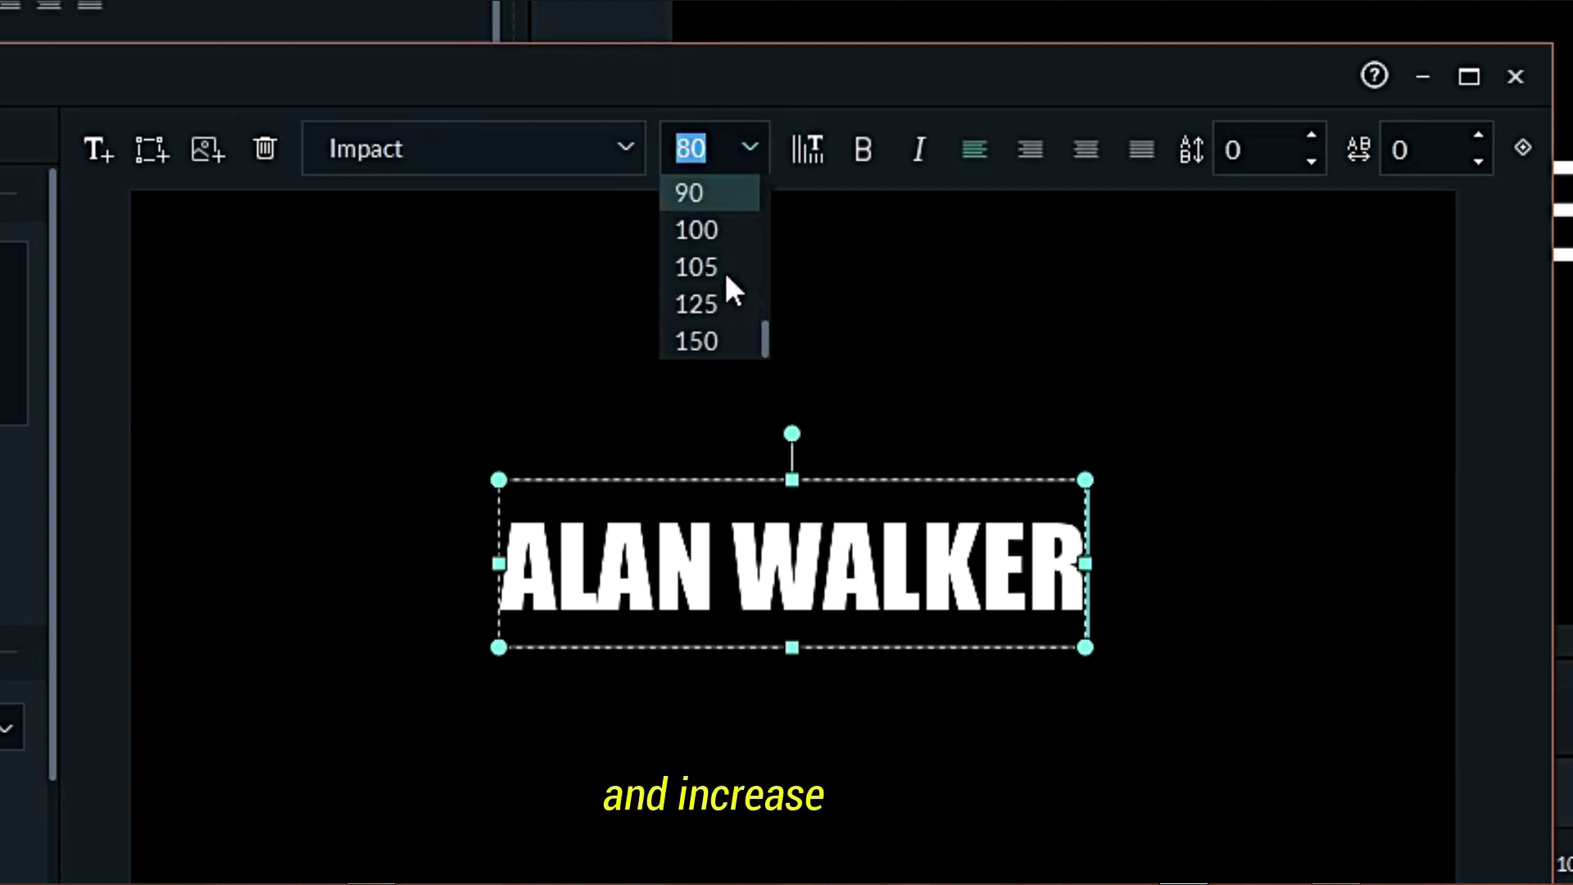
{"action": "left_click", "coordinate": [721, 268]}
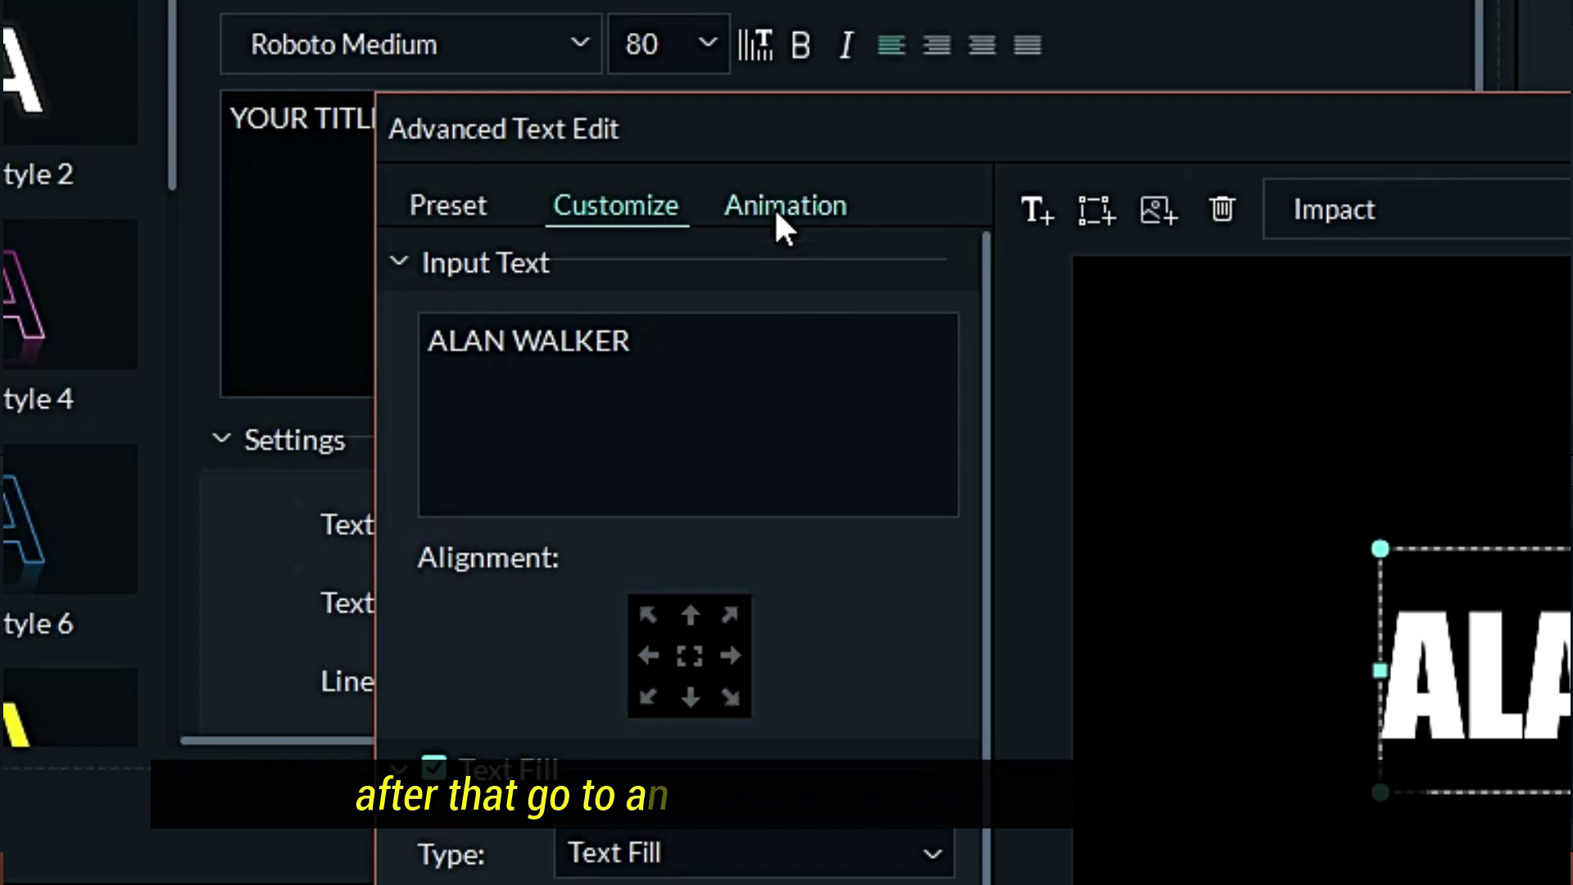
{"action": "left_click", "coordinate": [493, 184]}
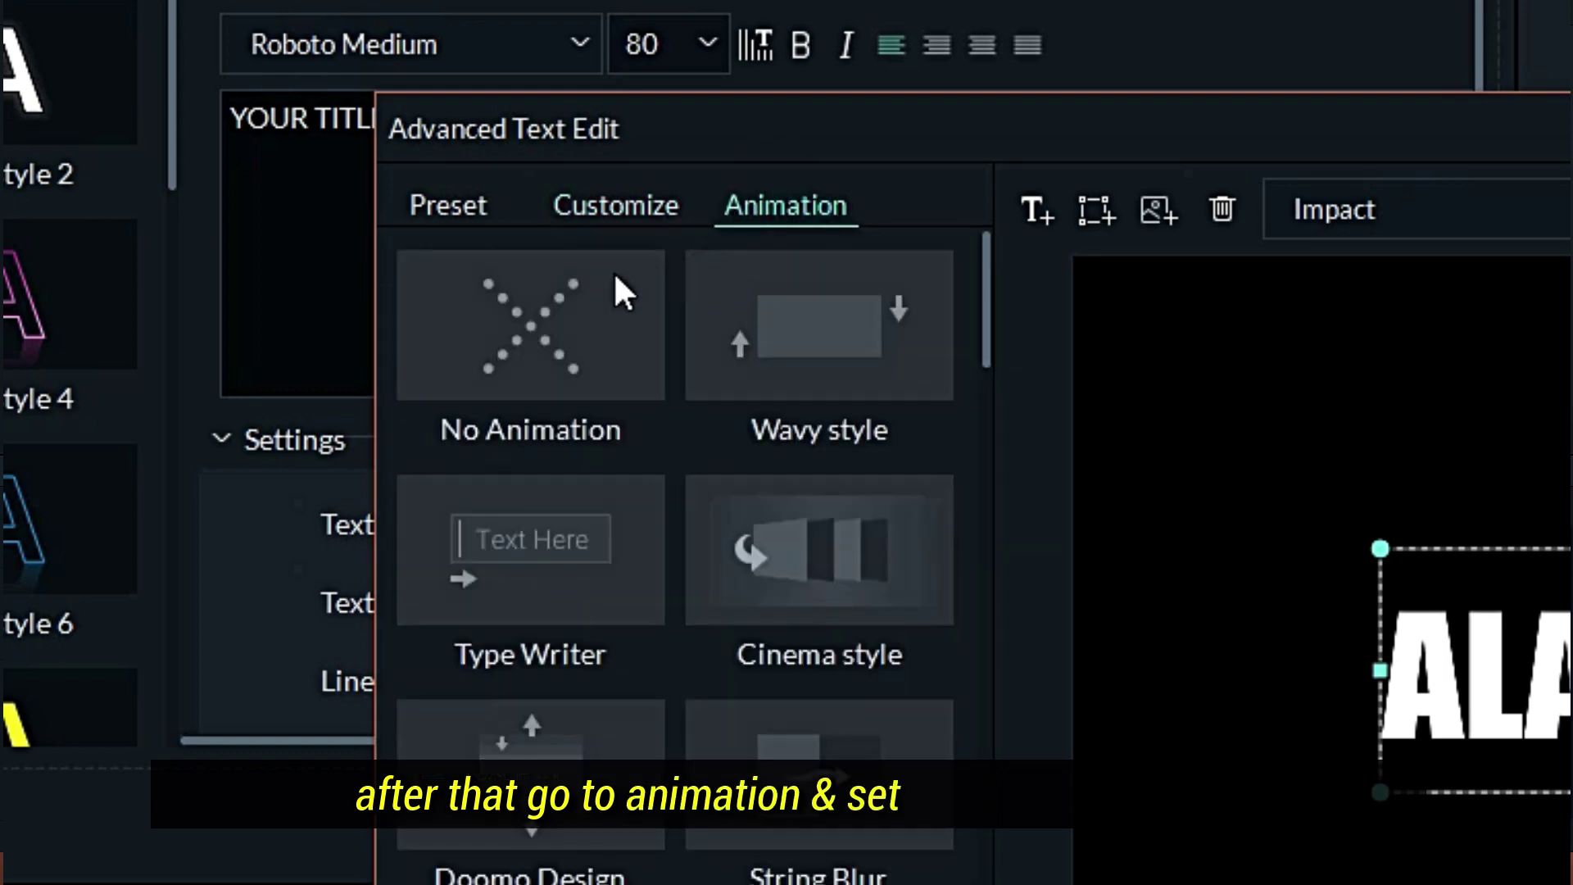
{"action": "left_click", "coordinate": [563, 322]}
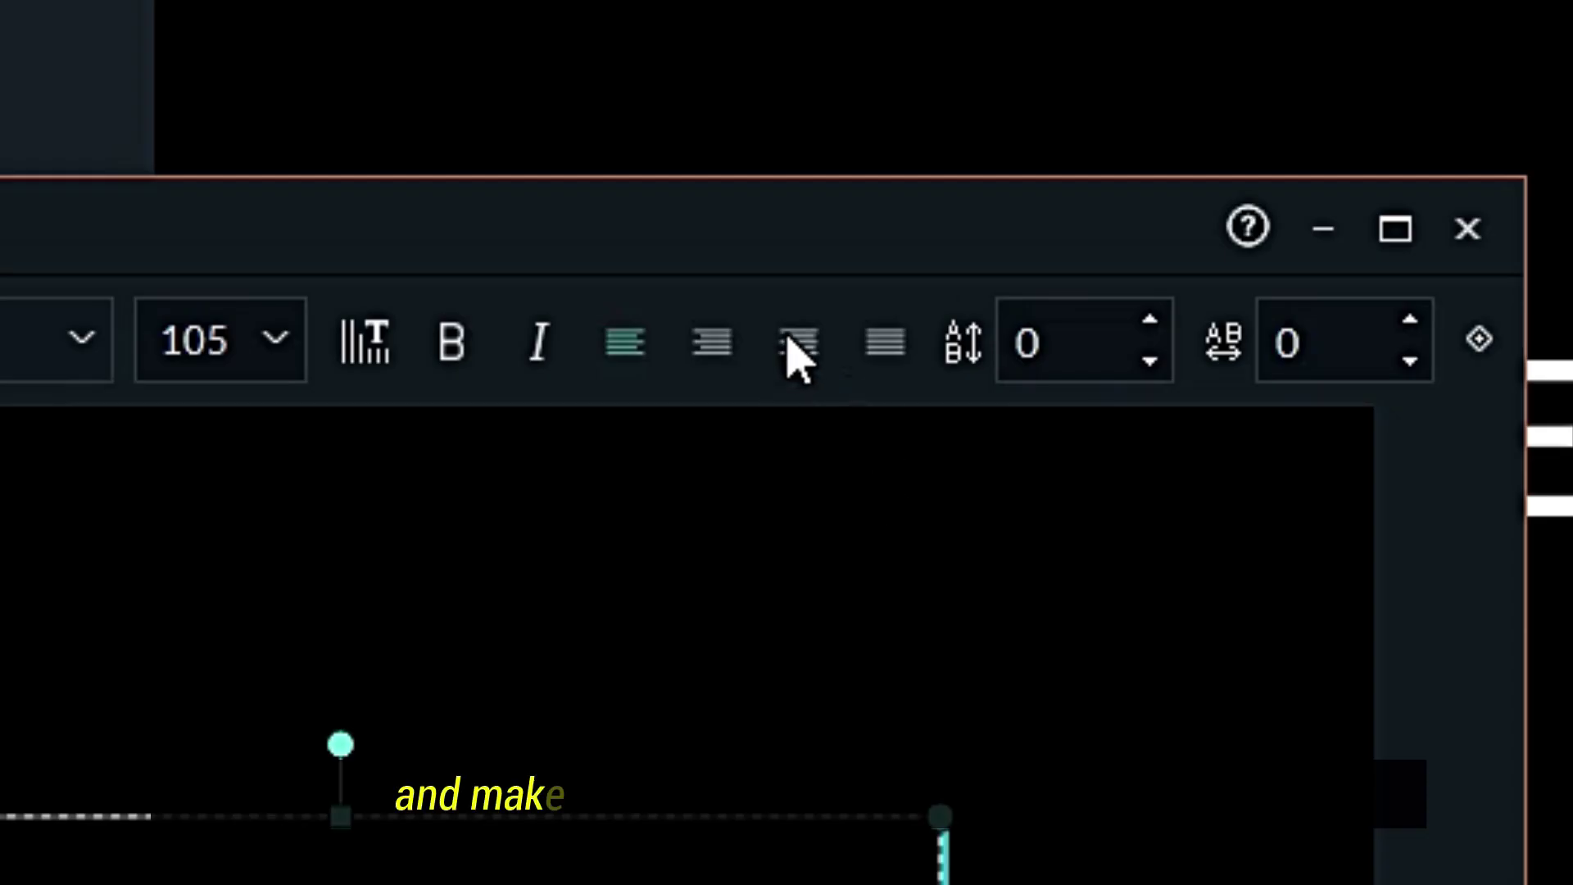
{"action": "left_click", "coordinate": [788, 338]}
{"action": "left_click", "coordinate": [1089, 726]}
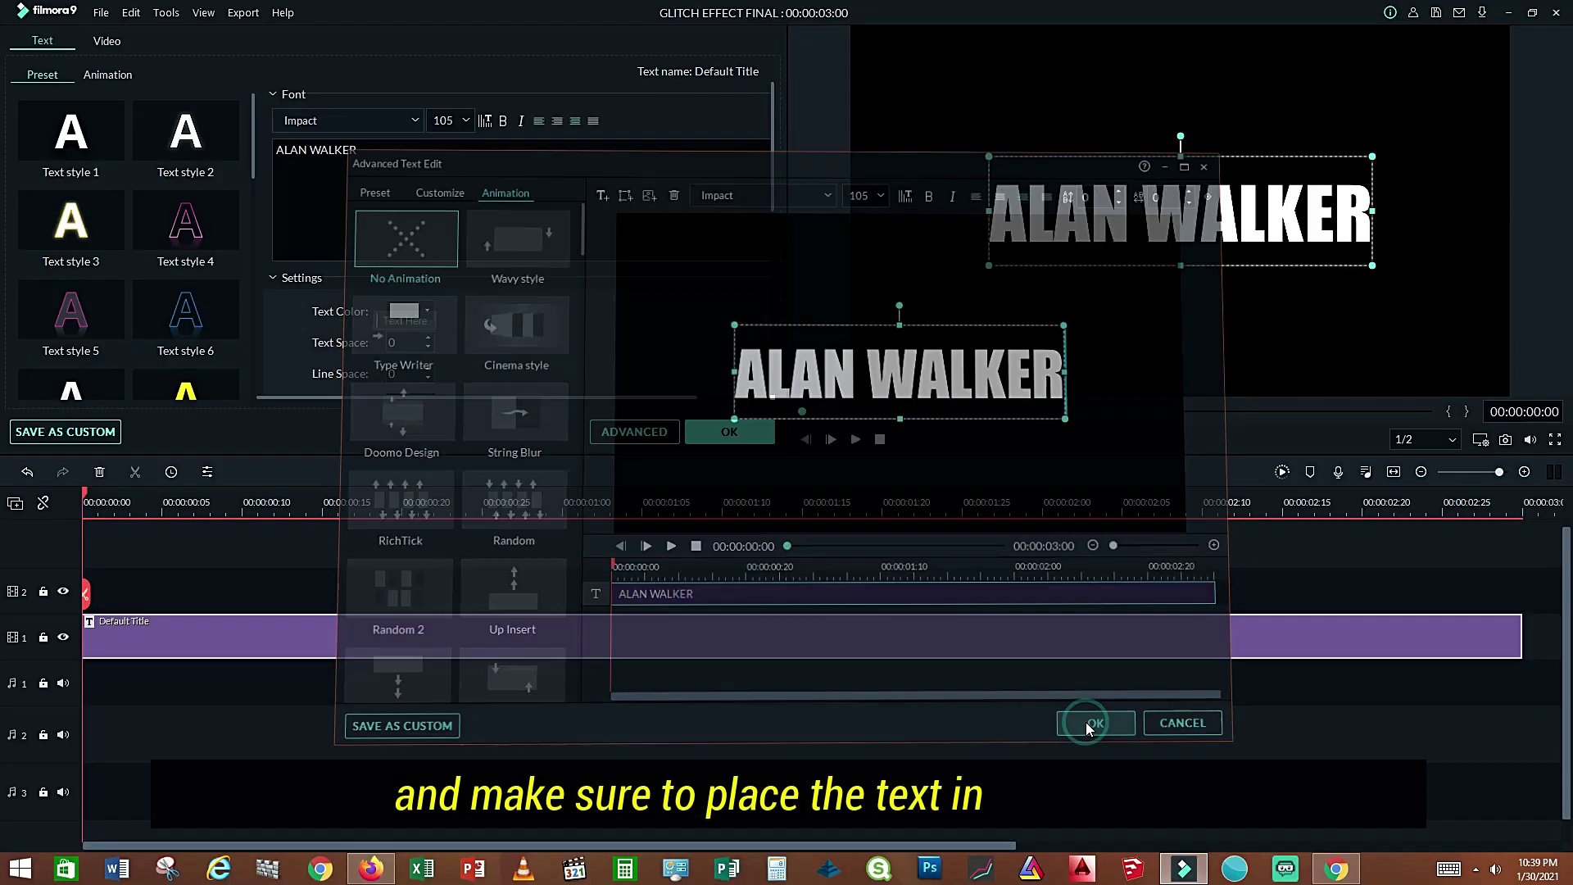
Copy the ALAN WALKER title onto track 2 by locking track 1 during the paste.
{"action": "left_click", "coordinate": [740, 433]}
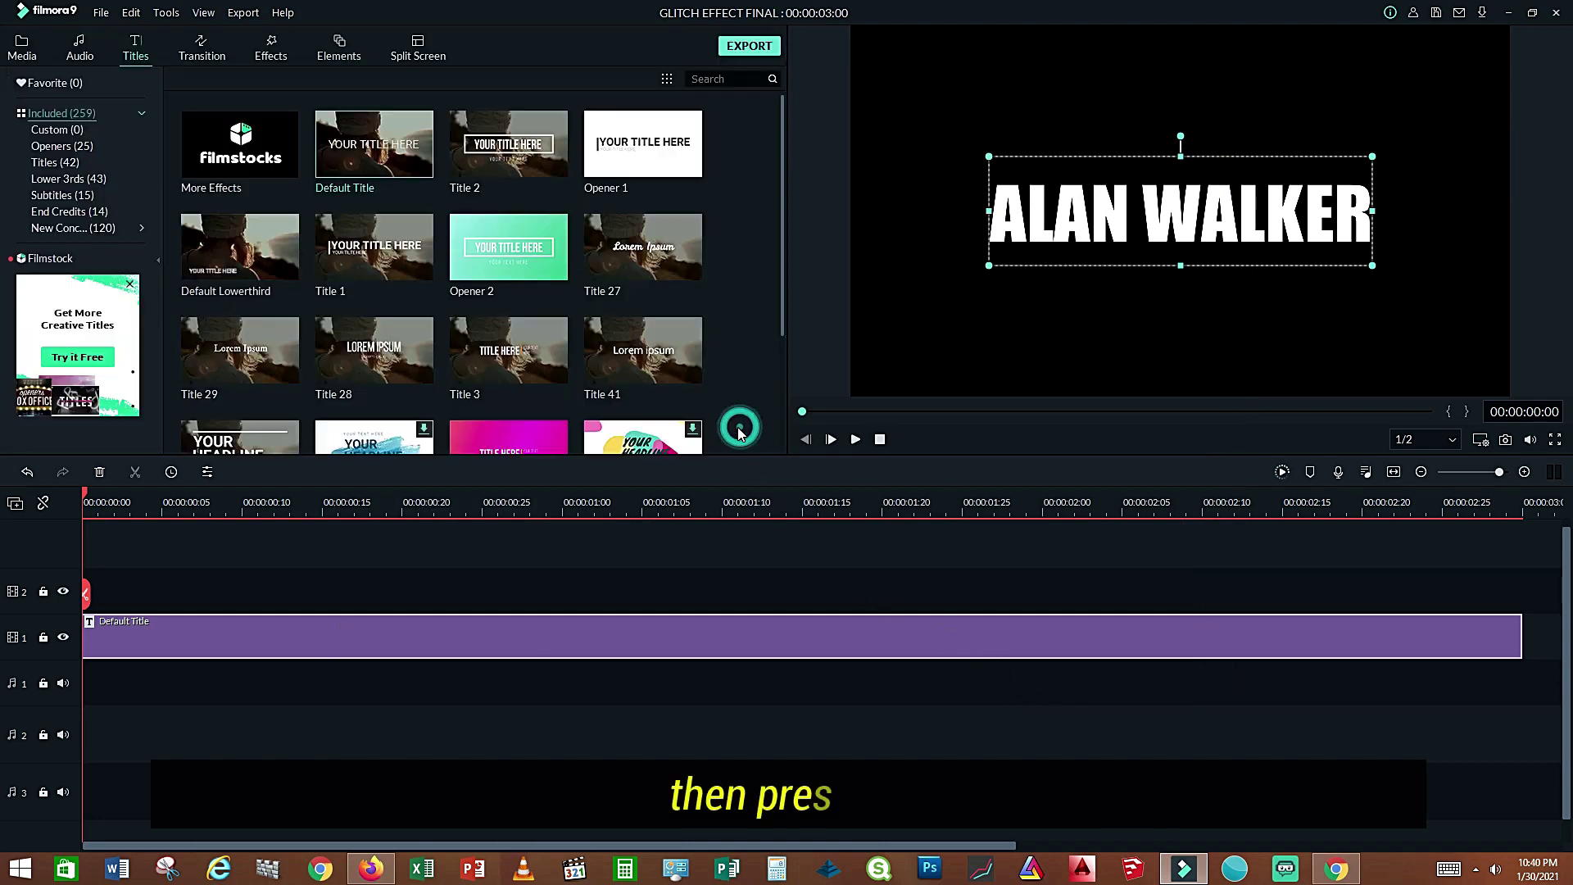
{"action": "right_click", "coordinate": [339, 644]}
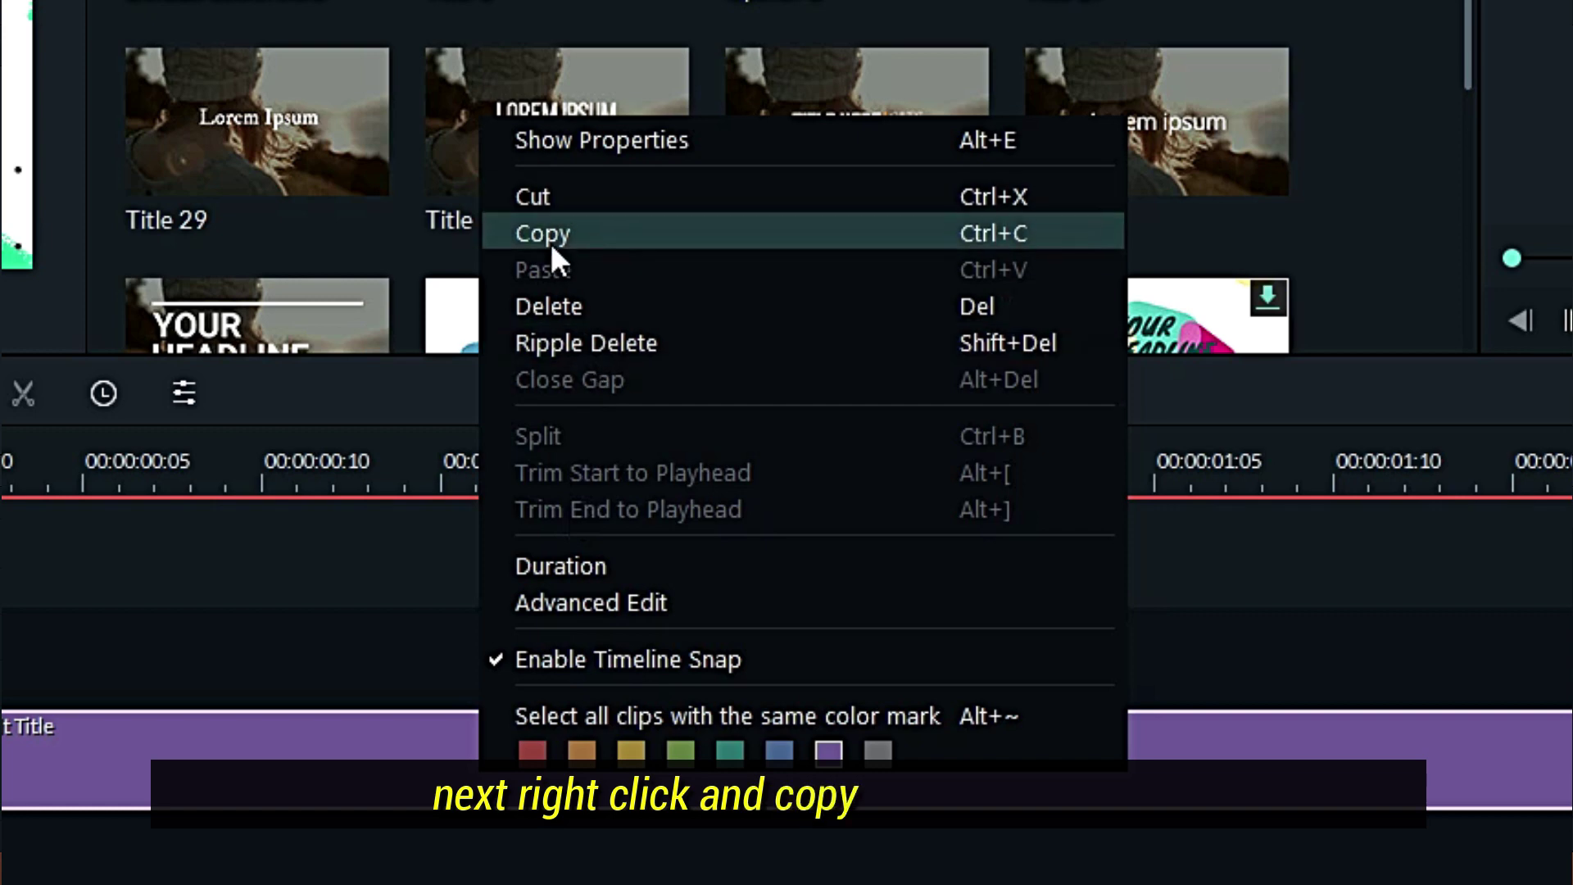
{"action": "left_click", "coordinate": [964, 233]}
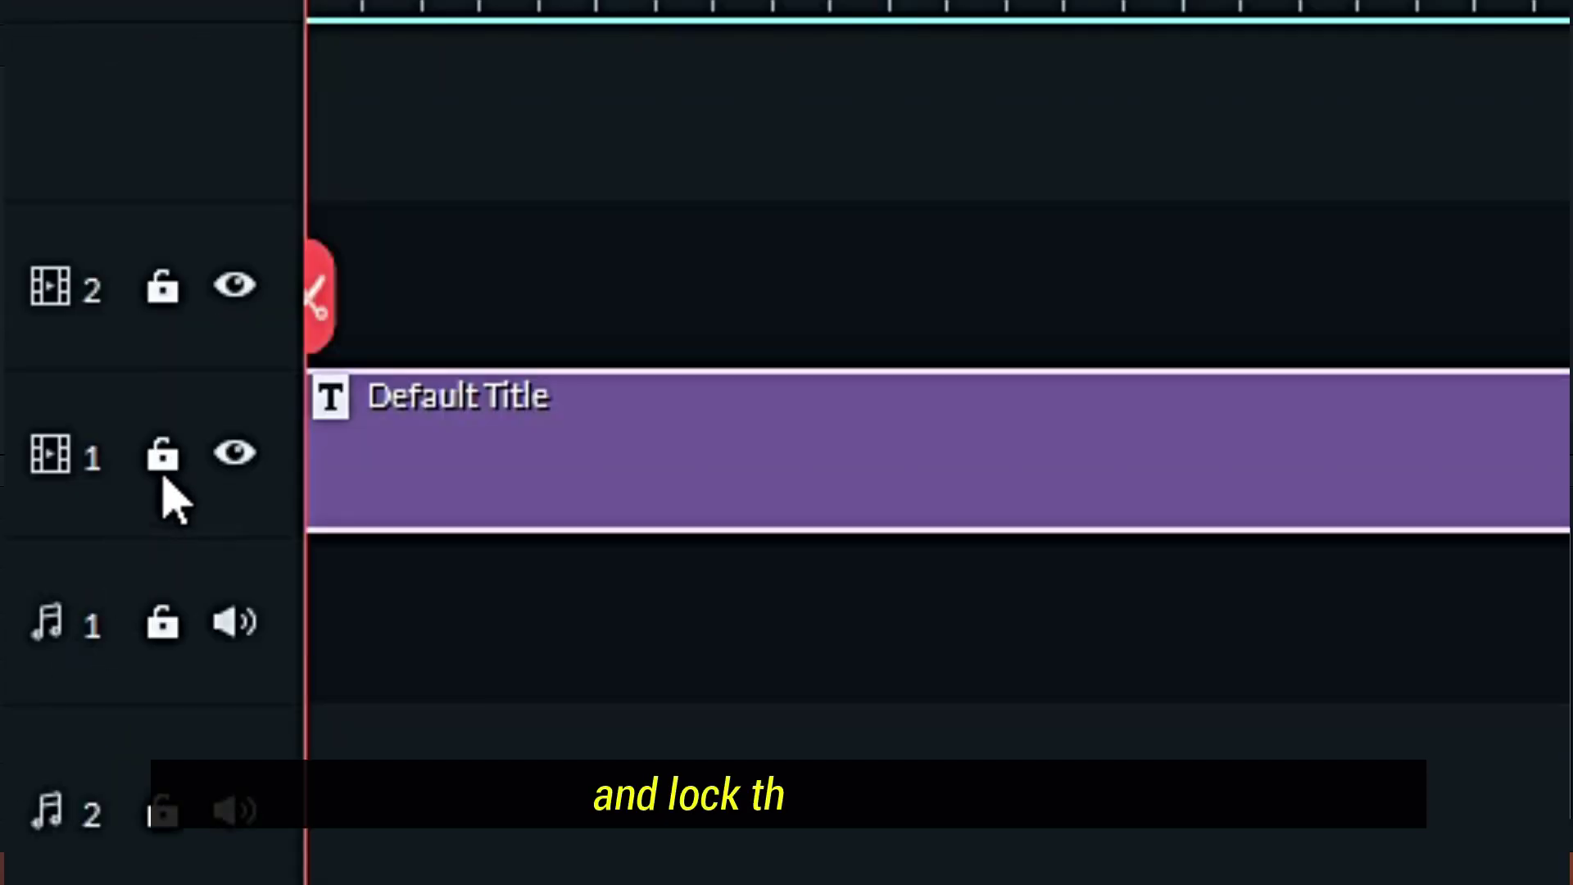
{"action": "left_click", "coordinate": [44, 639]}
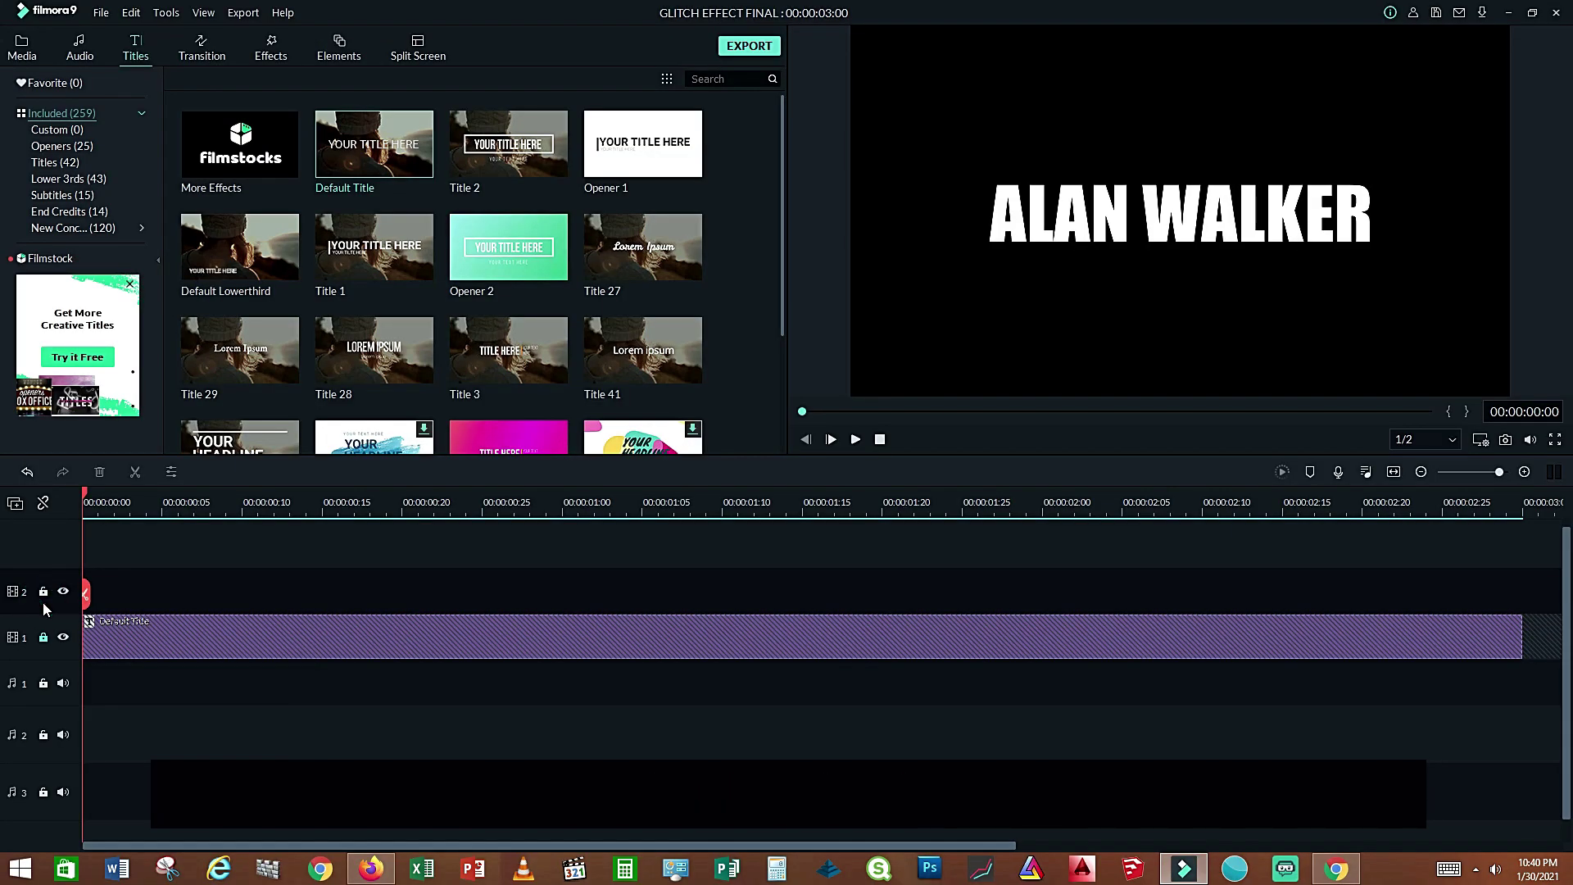
{"action": "key", "text": "ctrl+v"}
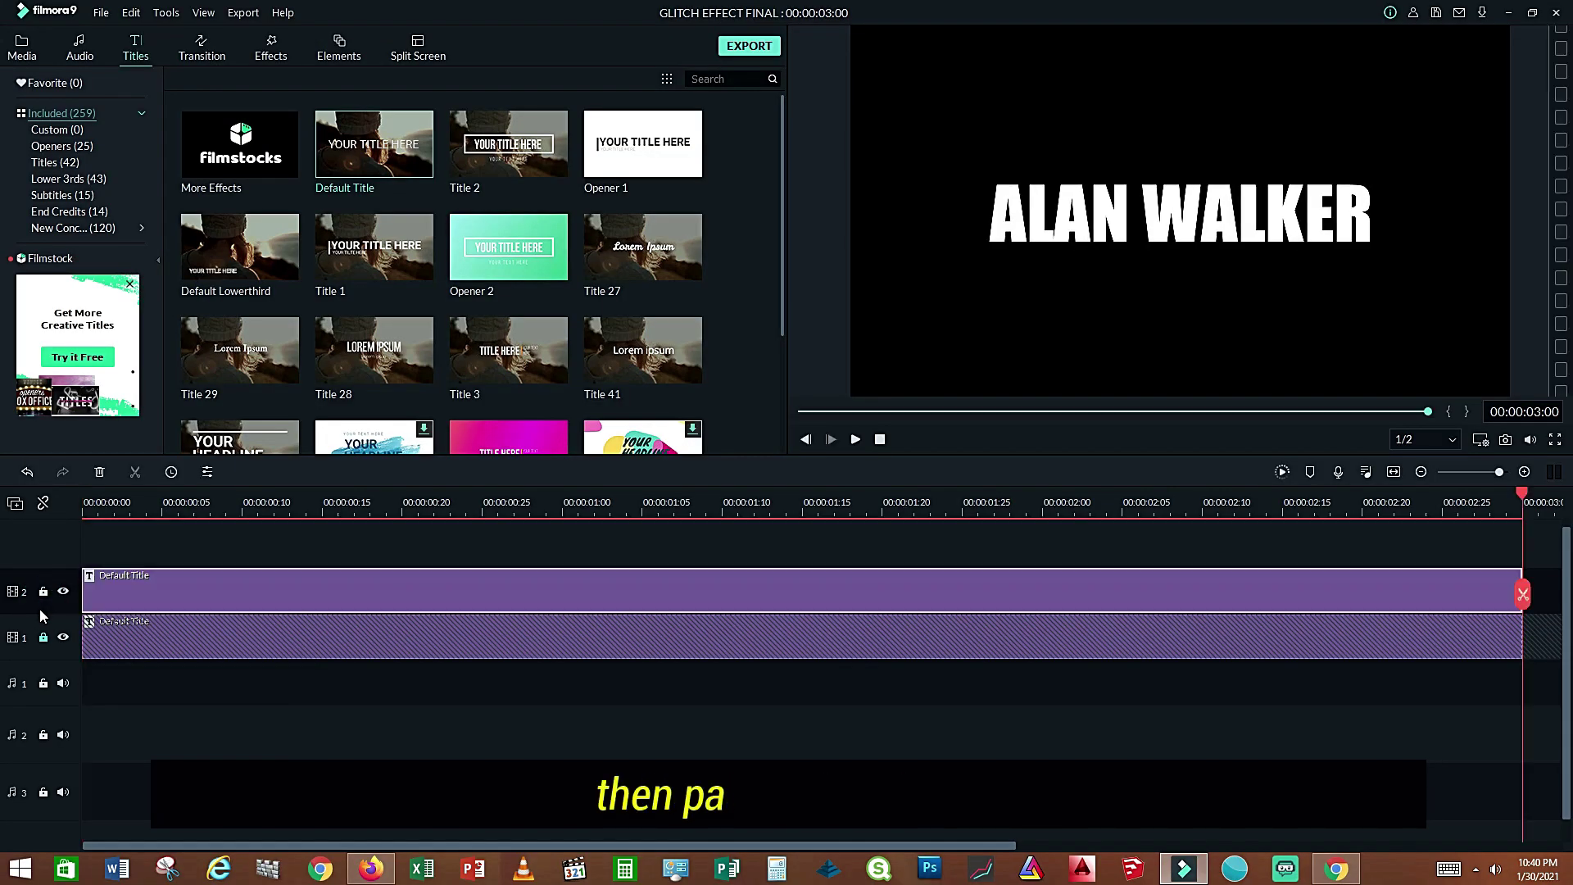
{"action": "left_click", "coordinate": [43, 637]}
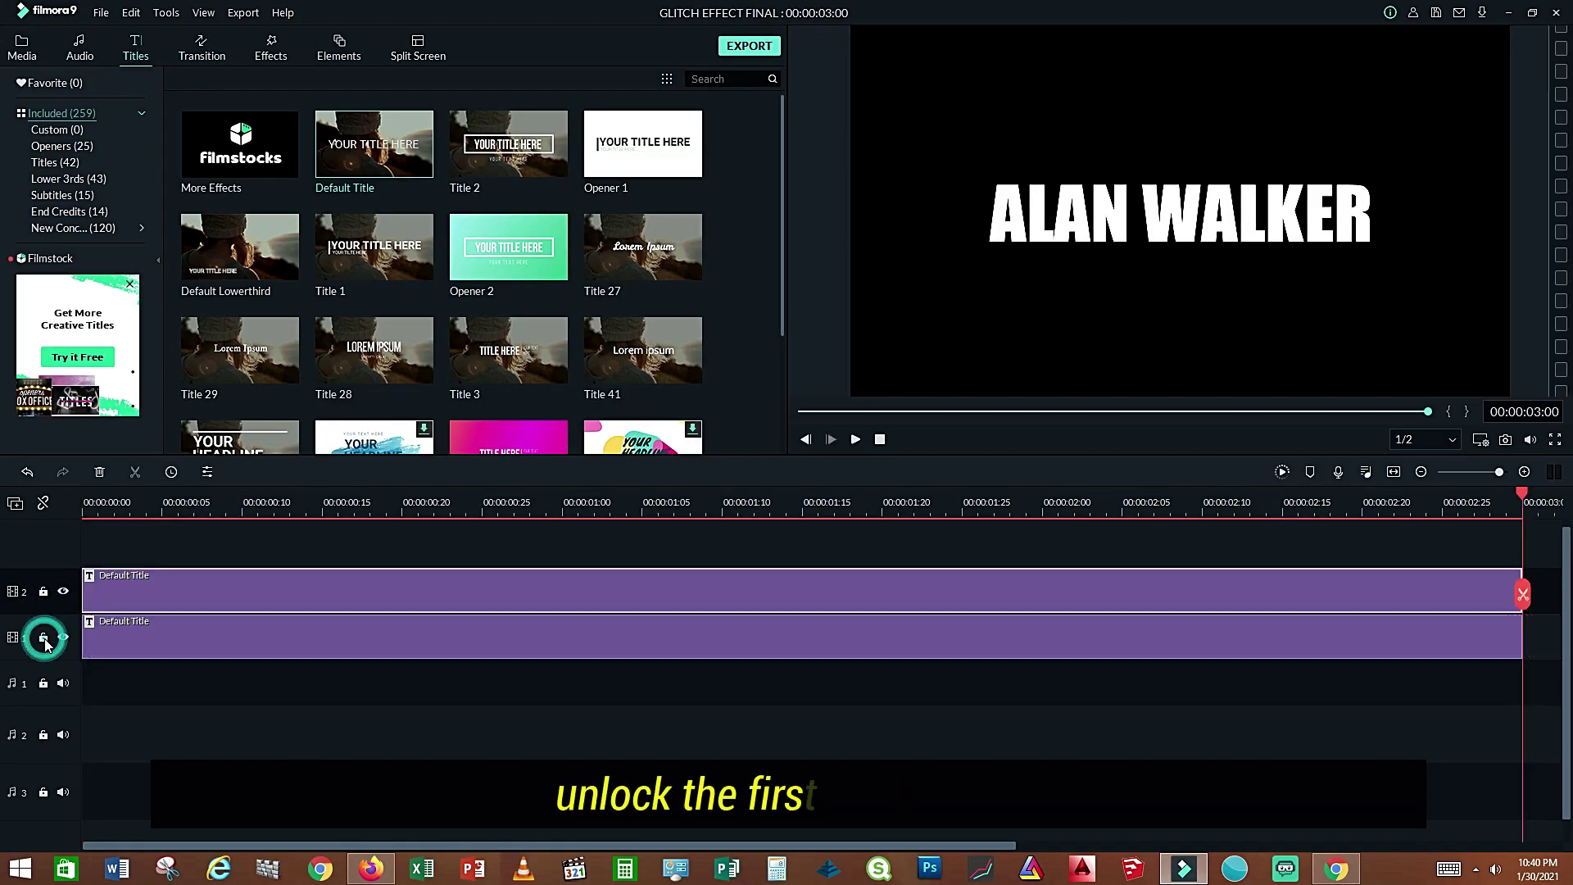
Split both title clips at 00:00:02:00.
{"action": "left_click", "coordinate": [1042, 596]}
{"action": "left_click", "coordinate": [1043, 594]}
{"action": "left_click", "coordinate": [1043, 593]}
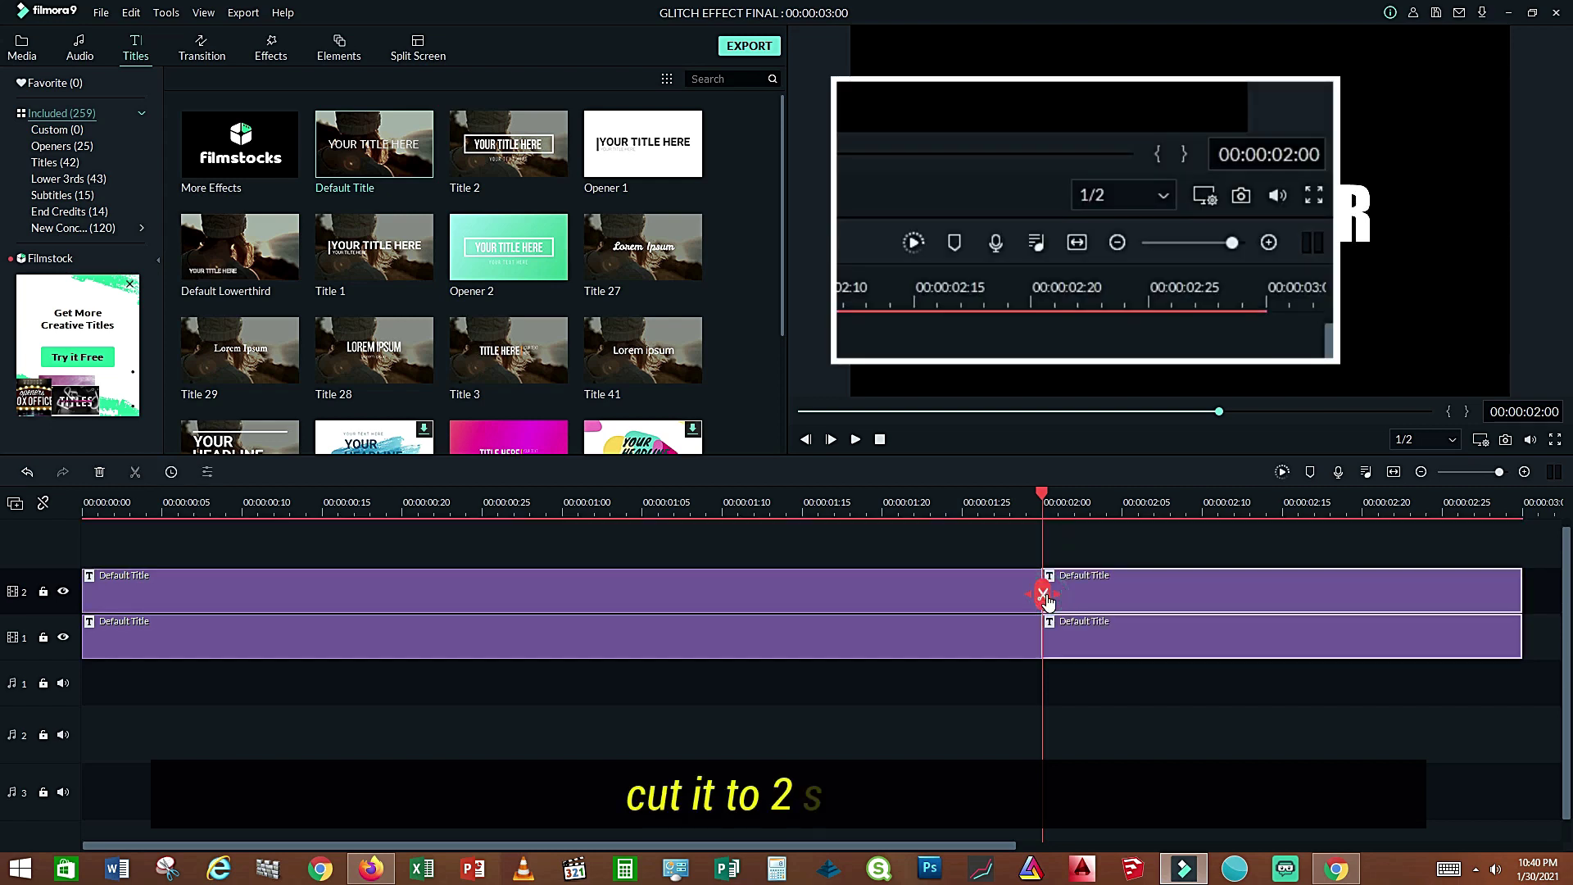
Make the track 1 title's text color black.
{"action": "double_click", "coordinate": [515, 639]}
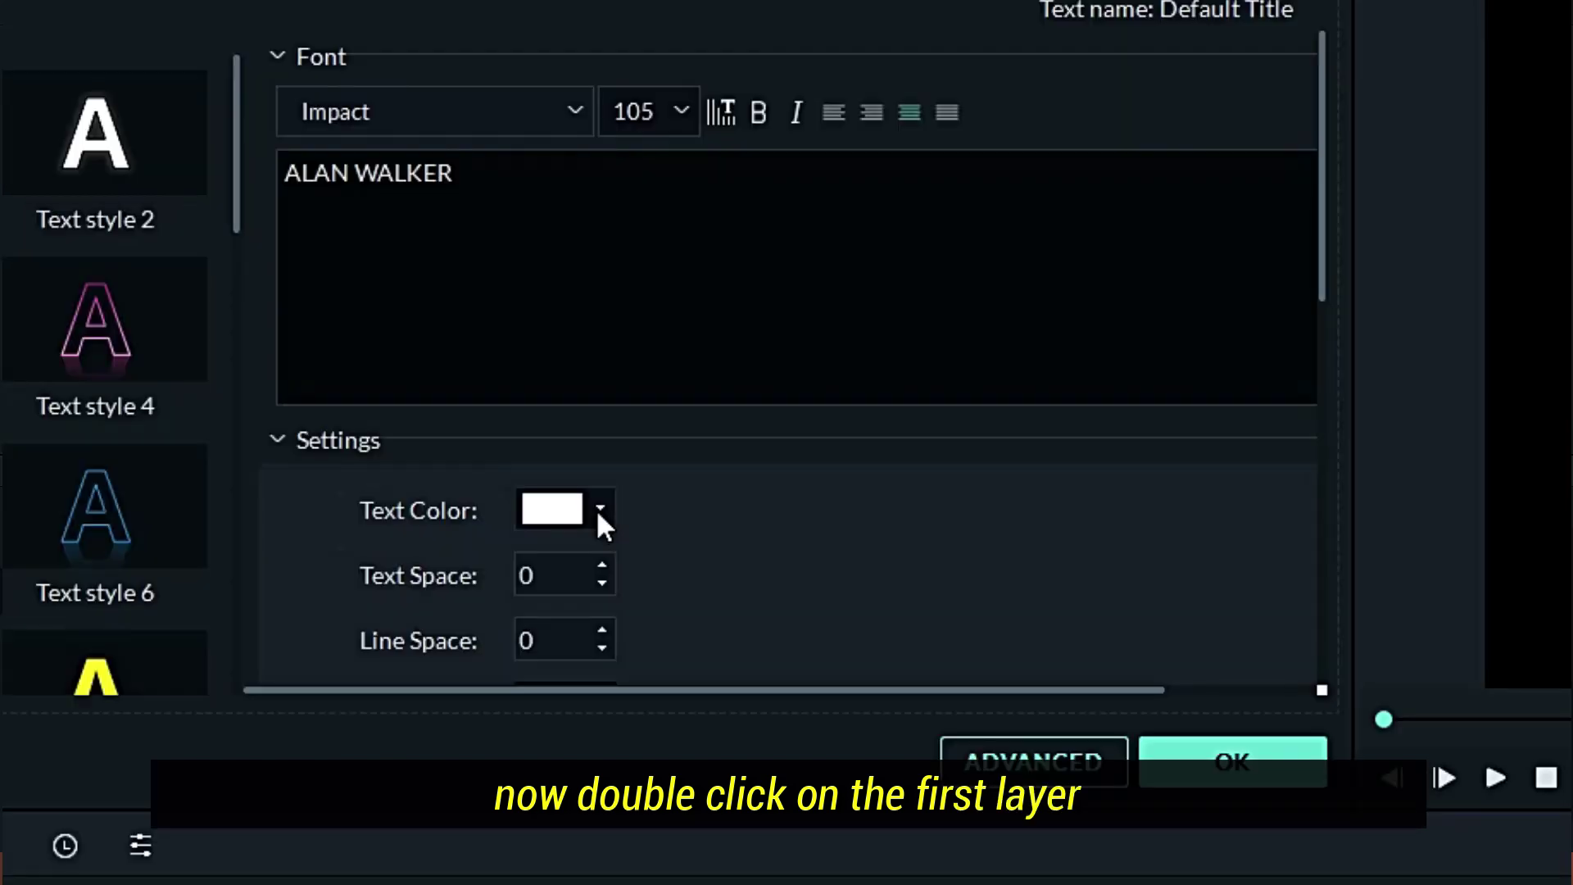
{"action": "left_click", "coordinate": [427, 311]}
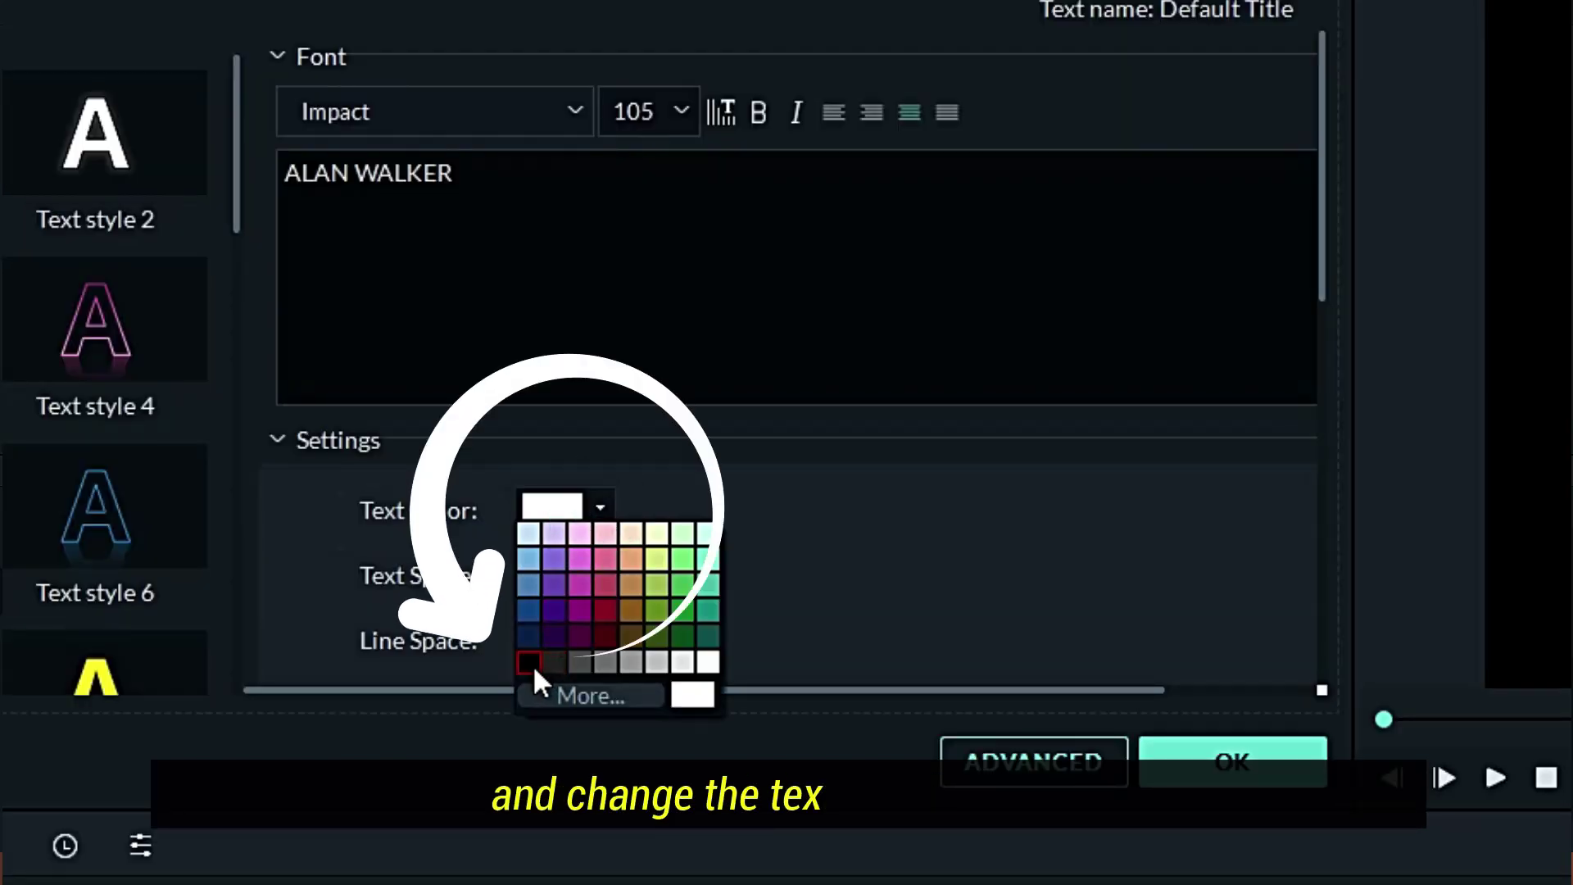
{"action": "left_click", "coordinate": [531, 664]}
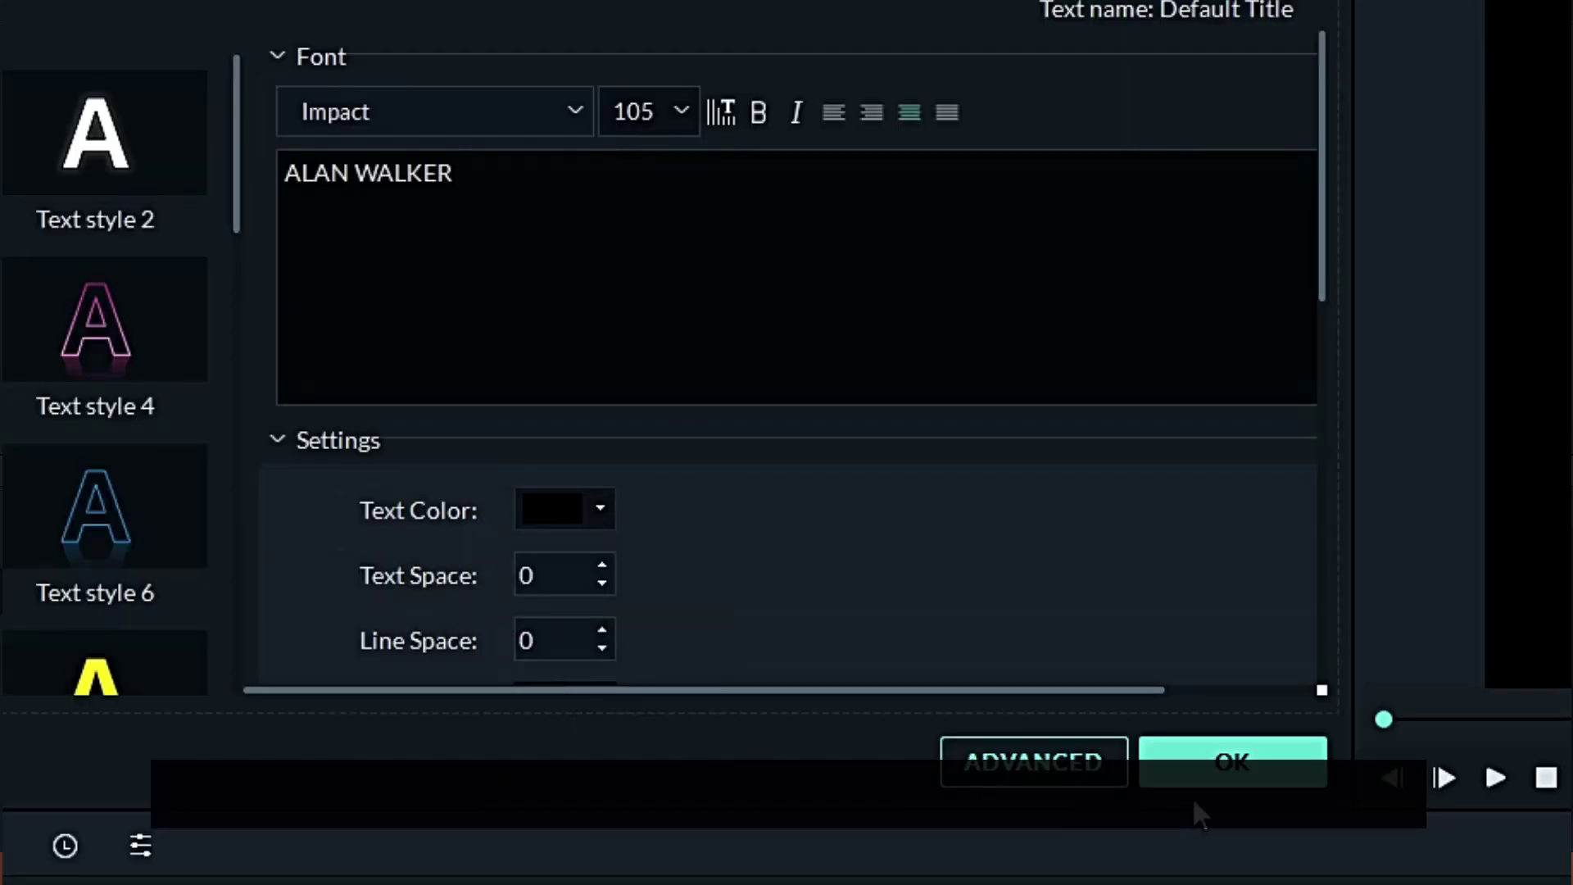
{"action": "left_click", "coordinate": [1216, 766]}
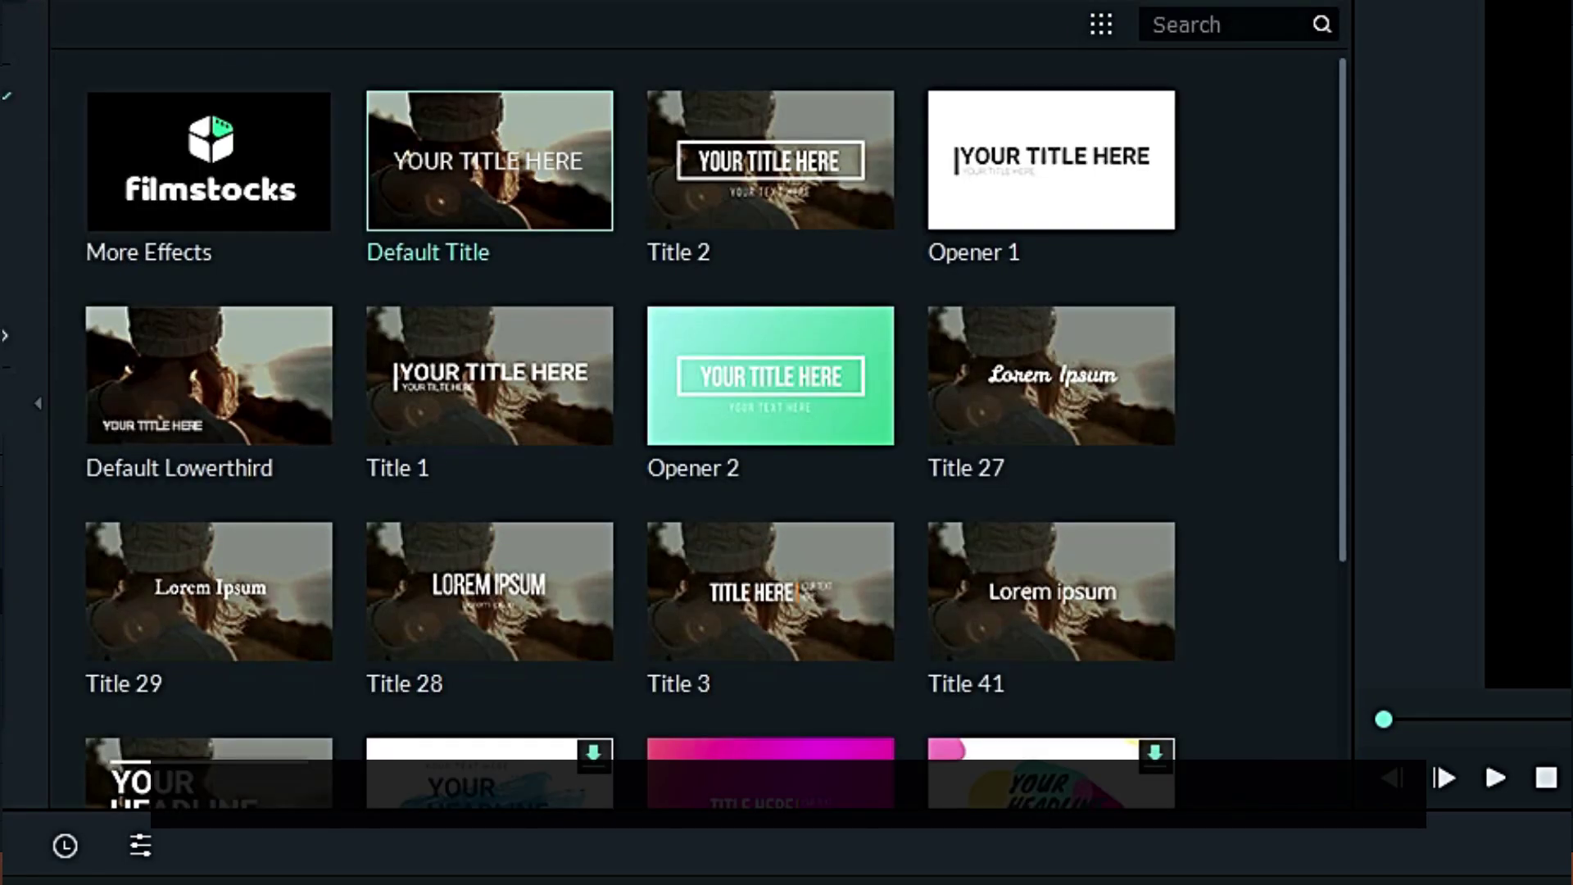
{"action": "left_click", "coordinate": [84, 115]}
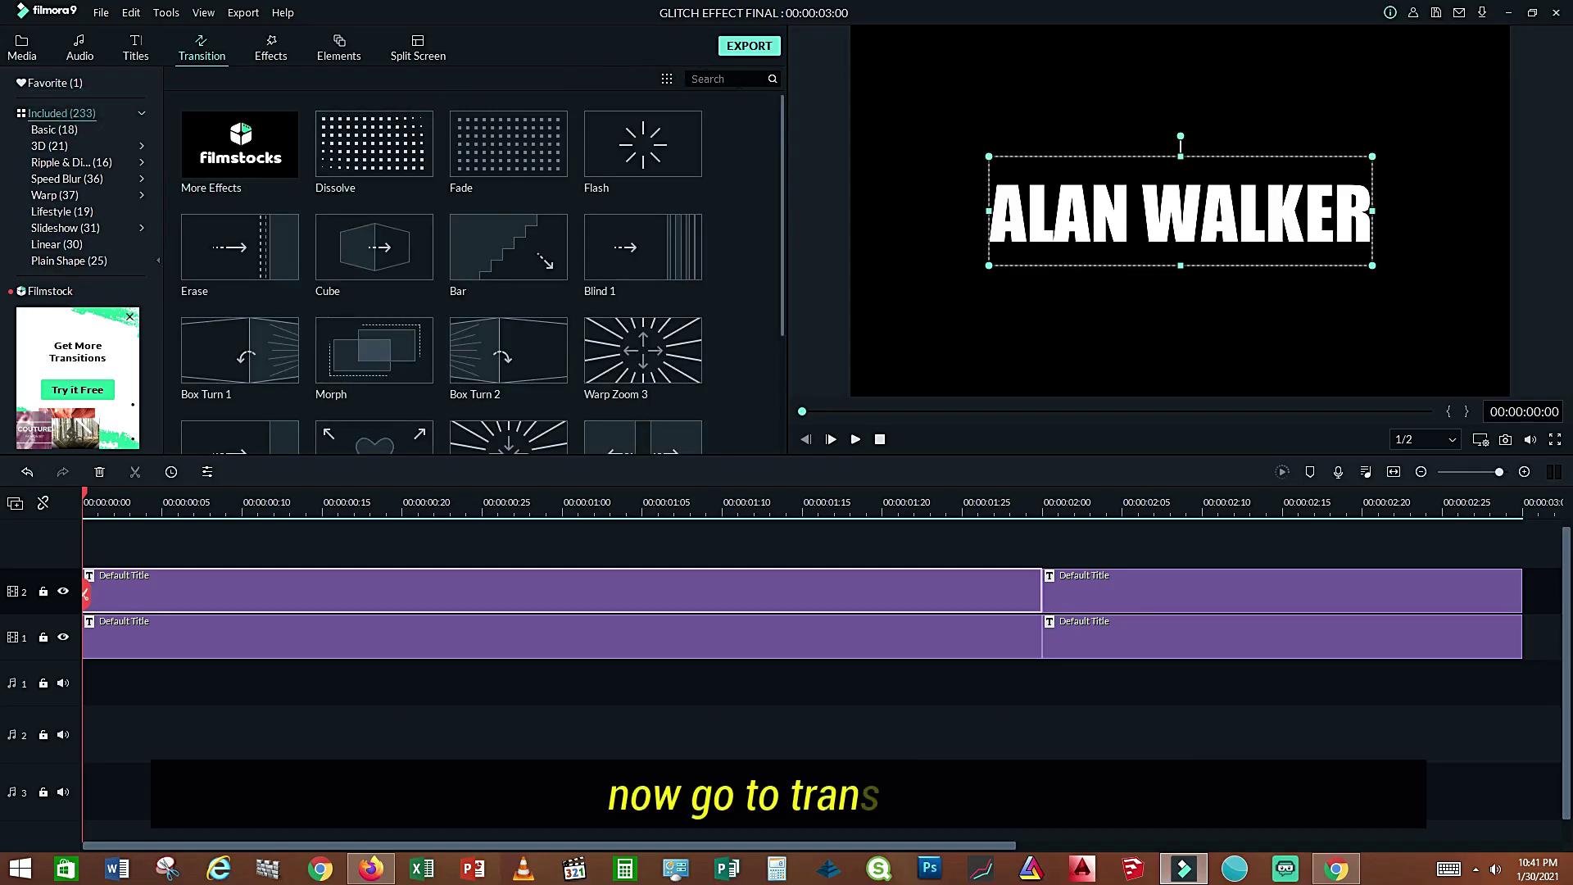
Add Deposit Up to track 2, stretch it over the 2-second opening clip, and render the preview.
{"action": "left_click", "coordinate": [738, 80]}
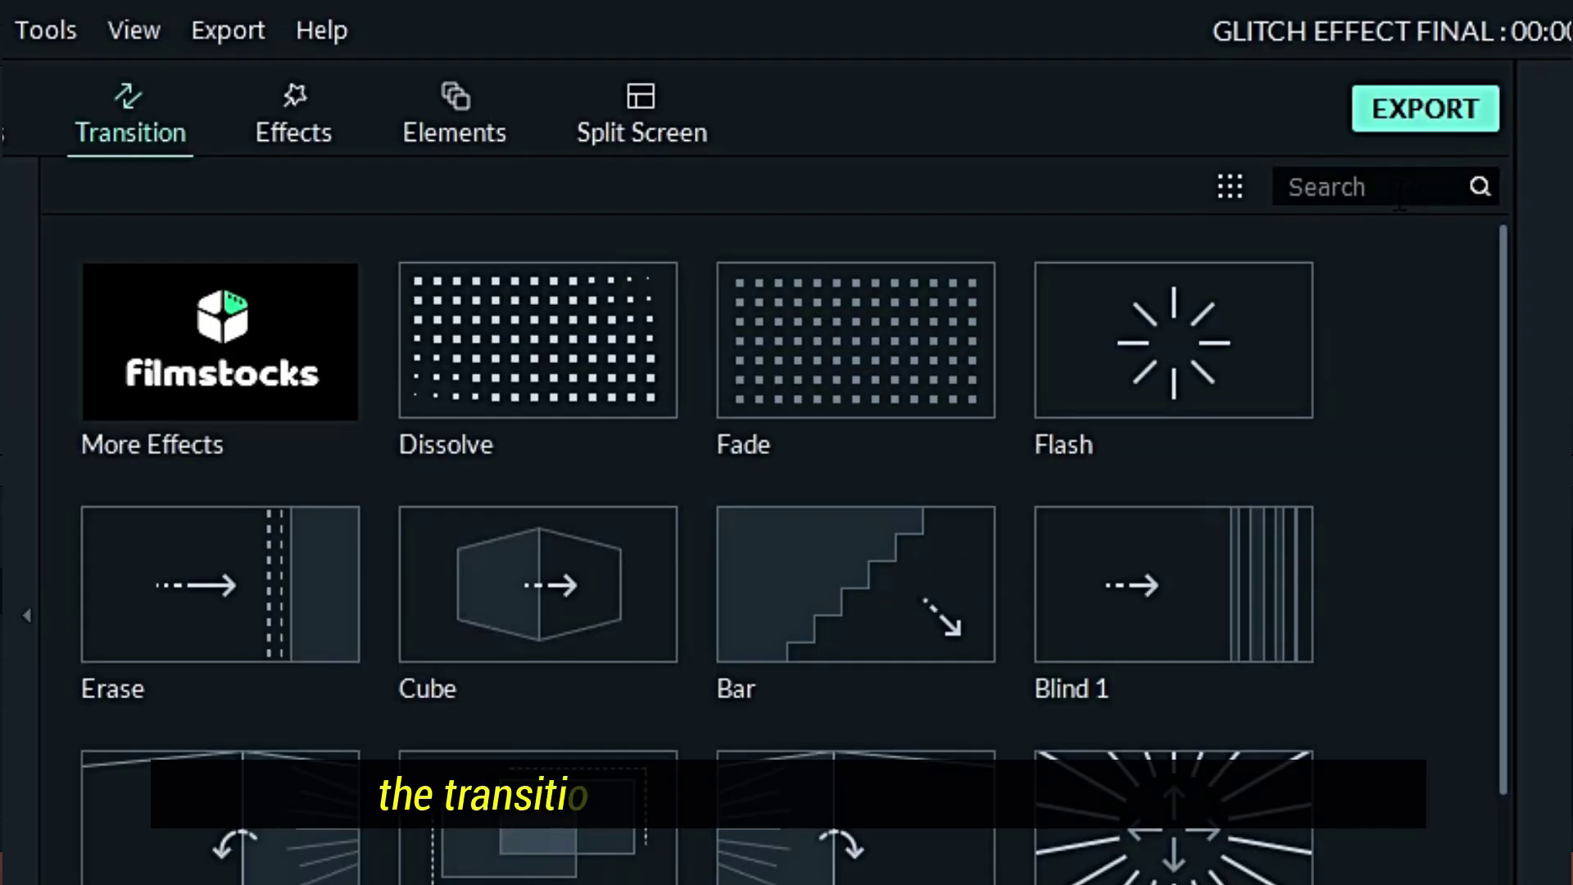
{"action": "type", "text": "DE"}
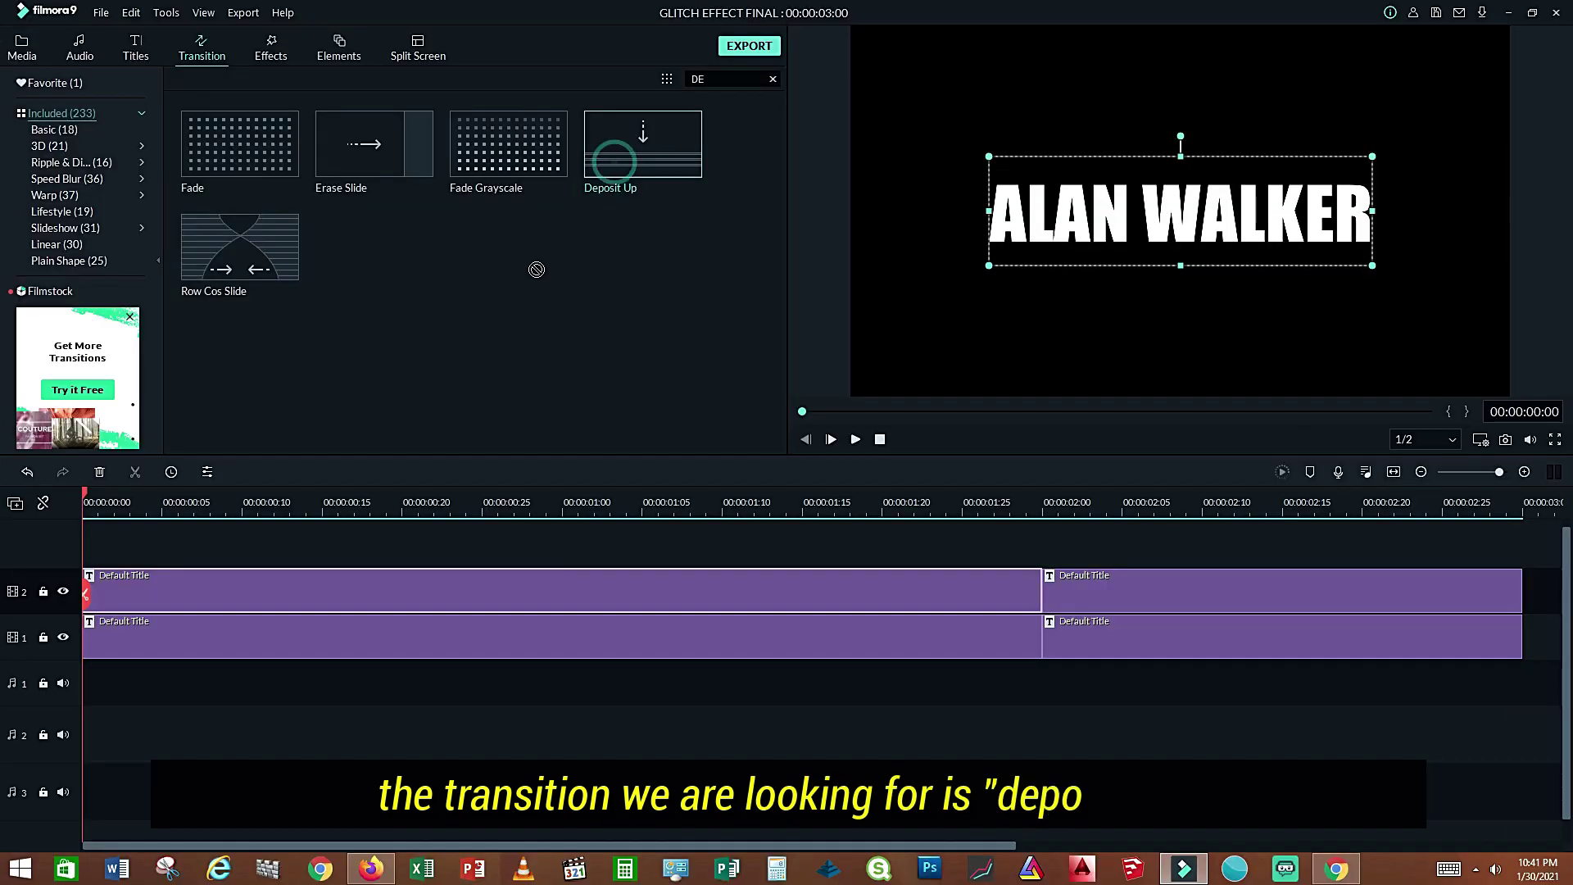
{"action": "left_click_drag", "start_coordinate": [1173, 340], "coordinate": [313, 603]}
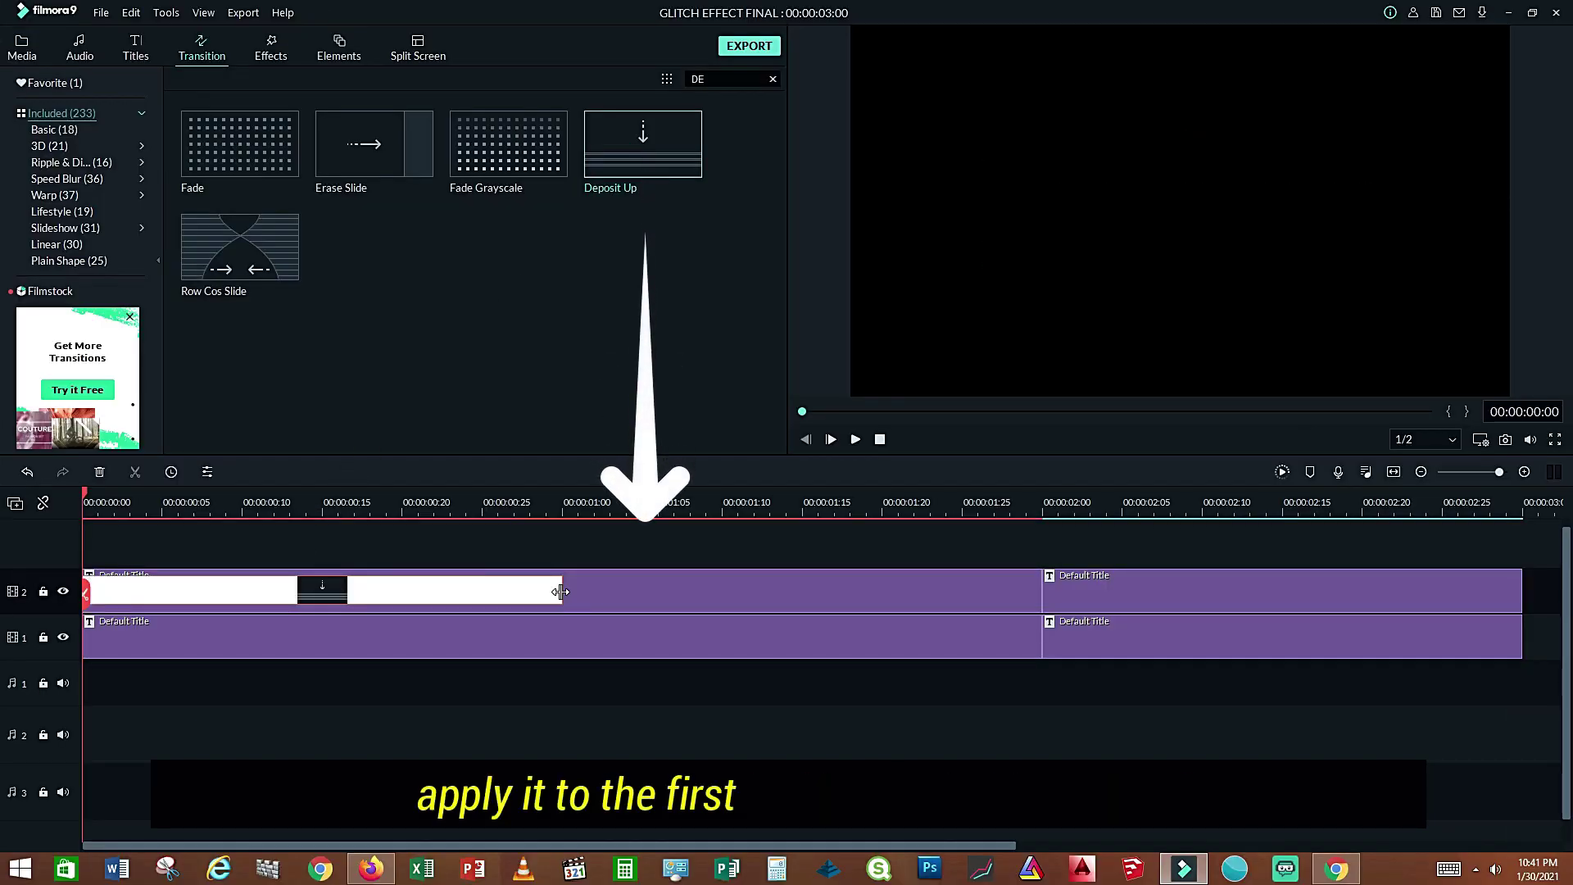
{"action": "left_click_drag", "start_coordinate": [562, 592], "coordinate": [1044, 664]}
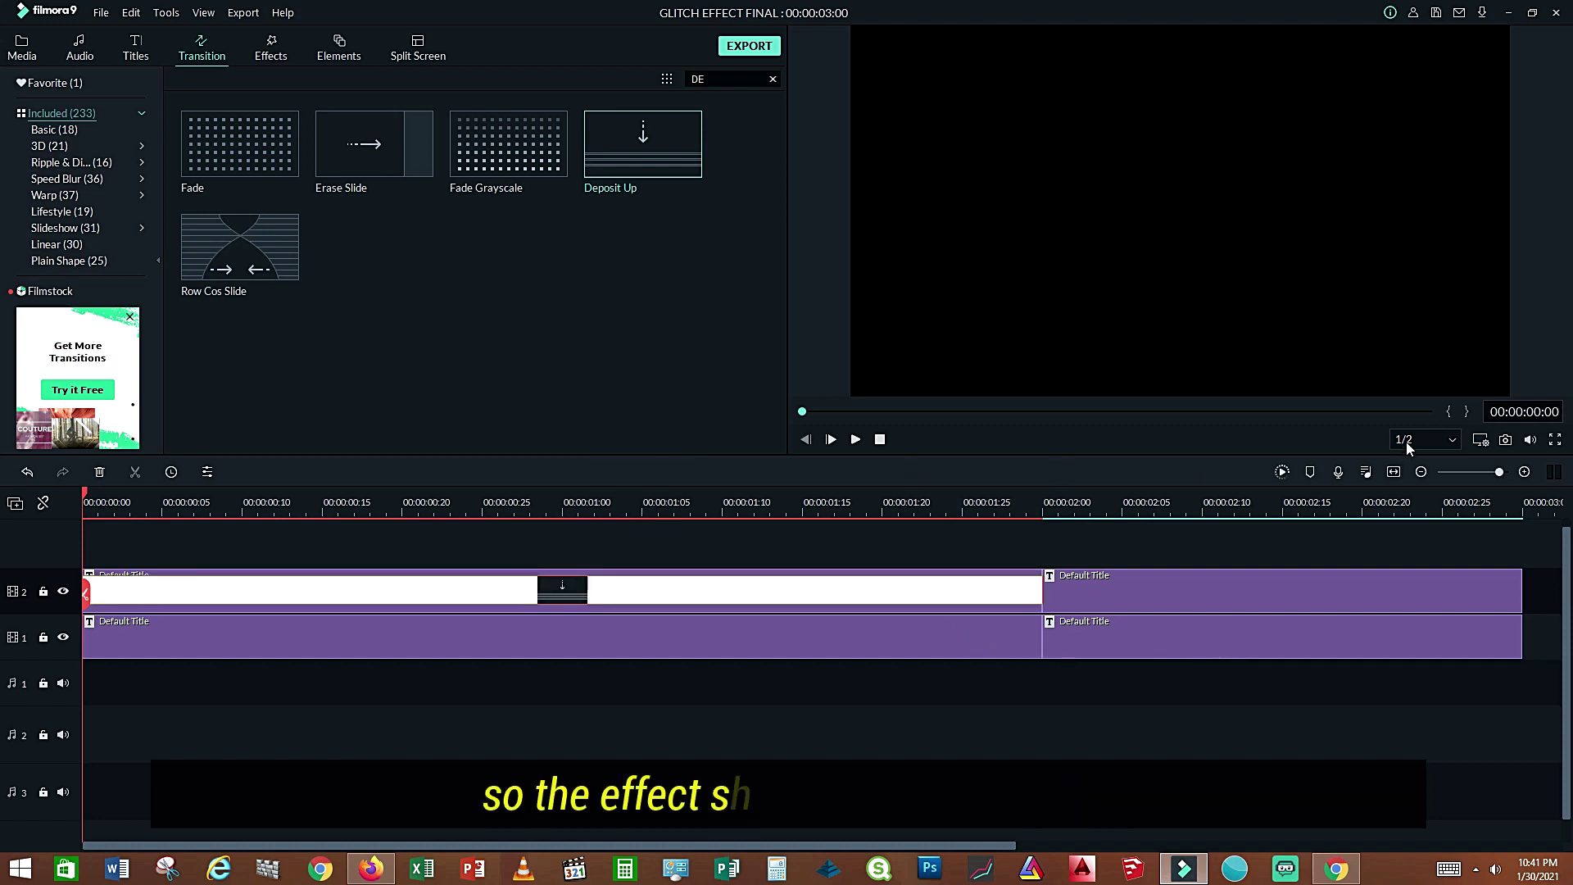
{"action": "left_click", "coordinate": [1283, 473]}
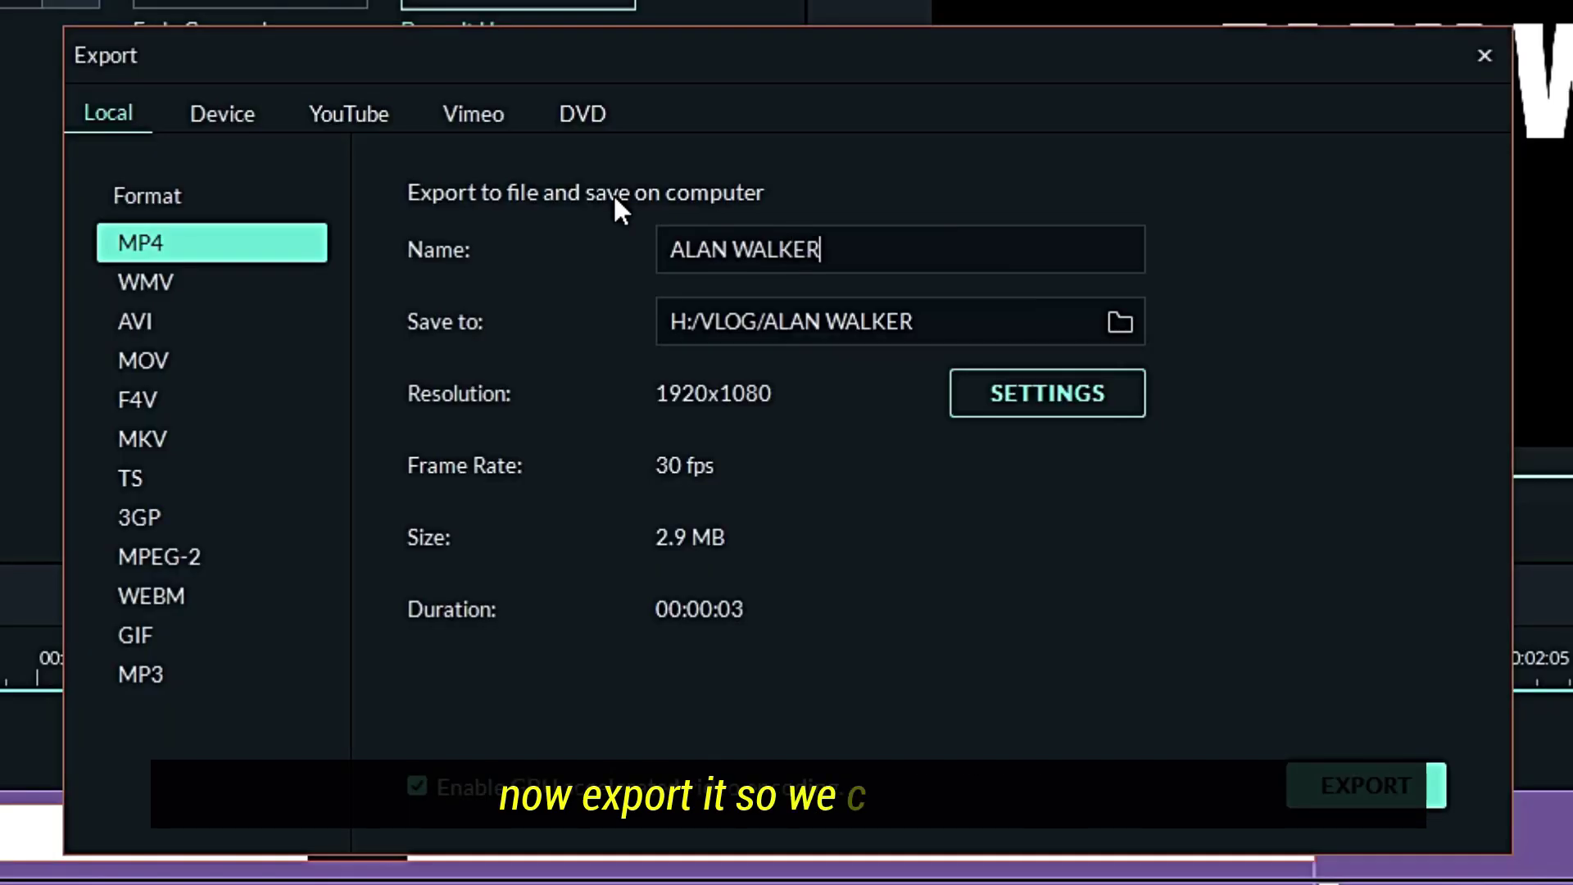
Export the title as 'ALAN WALKER GLICH LAYER1' MP4 and reveal the file in its folder.
{"action": "type", "text": "GL"}
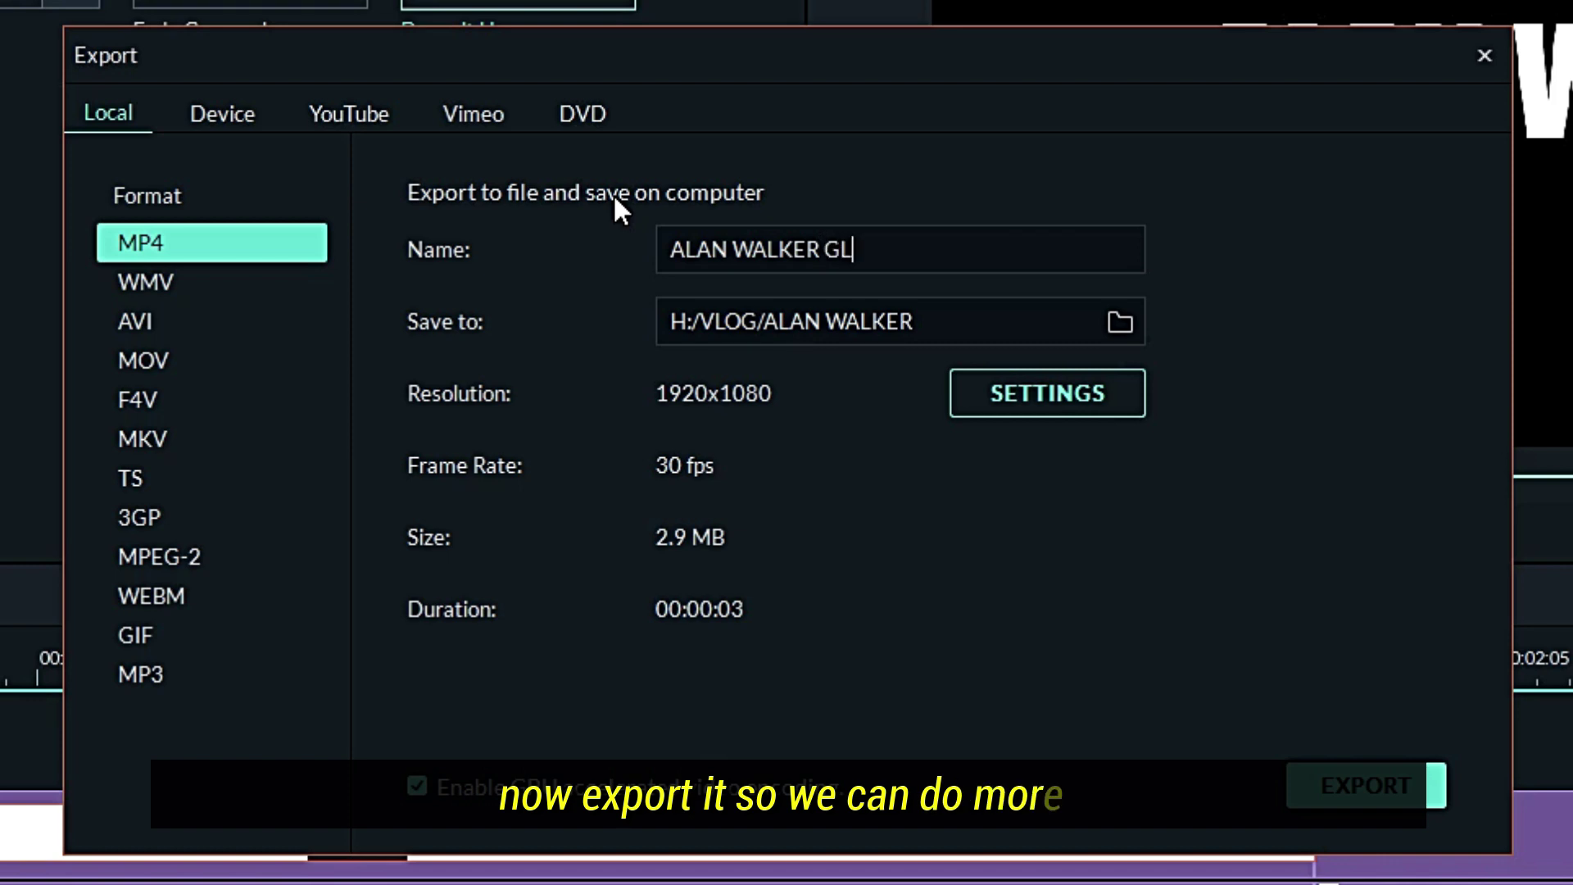
{"action": "type", "text": "ICH LAYER1"}
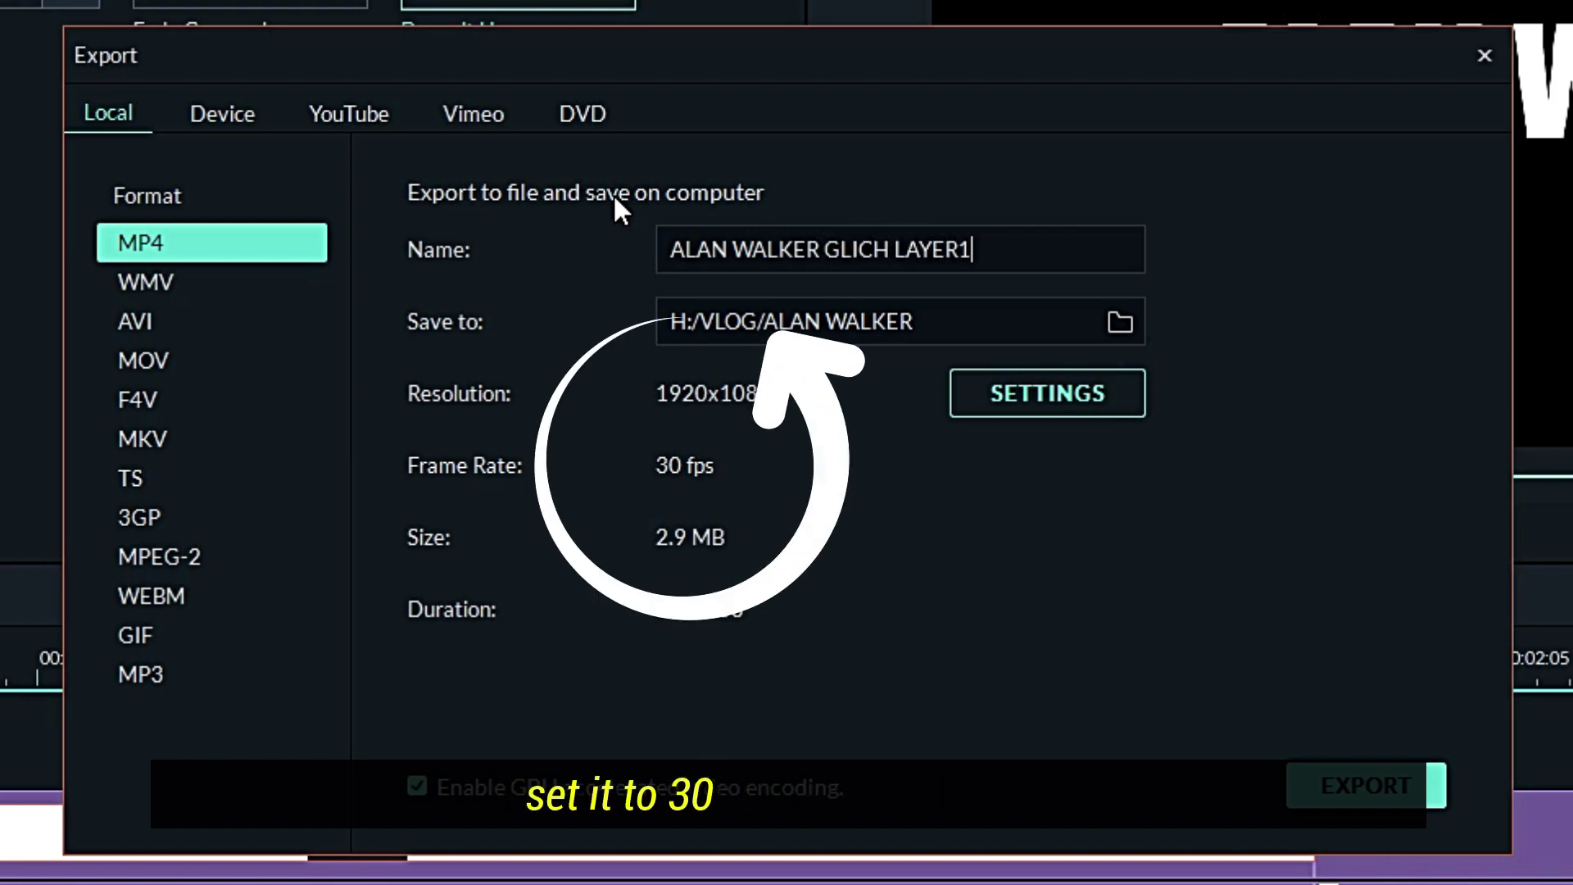
{"action": "left_click", "coordinate": [1346, 799]}
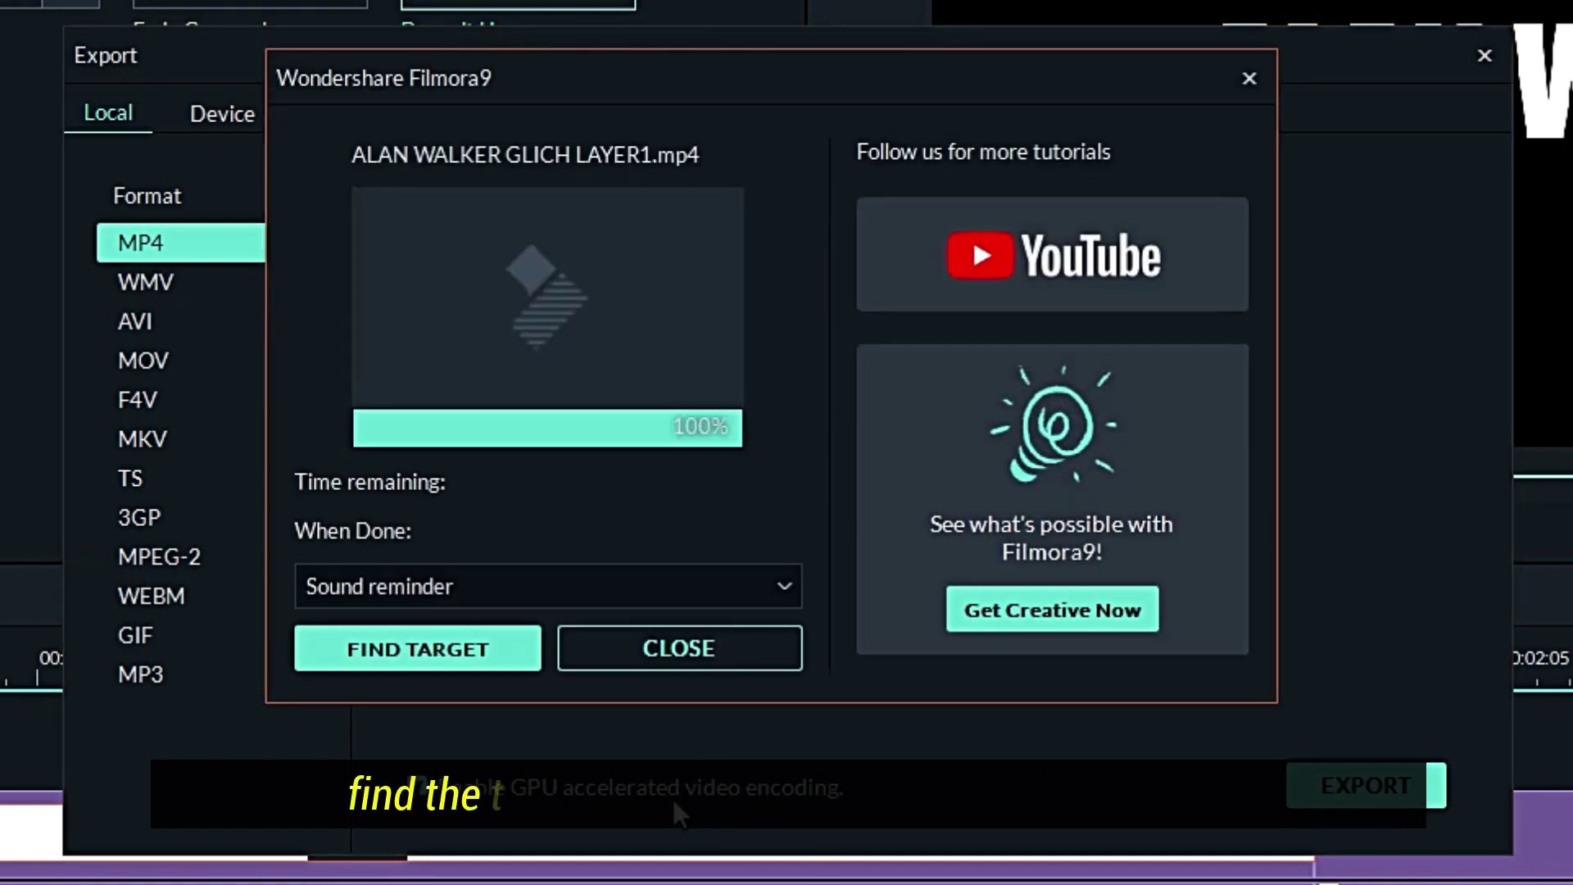
{"action": "left_click", "coordinate": [400, 649]}
Import the exported file into the media library and delete the title clips from the timeline.
{"action": "left_click_drag", "start_coordinate": [834, 308], "coordinate": [205, 287]}
{"action": "left_click_drag", "start_coordinate": [1117, 742], "coordinate": [867, 585]}
{"action": "key", "text": "Delete"}
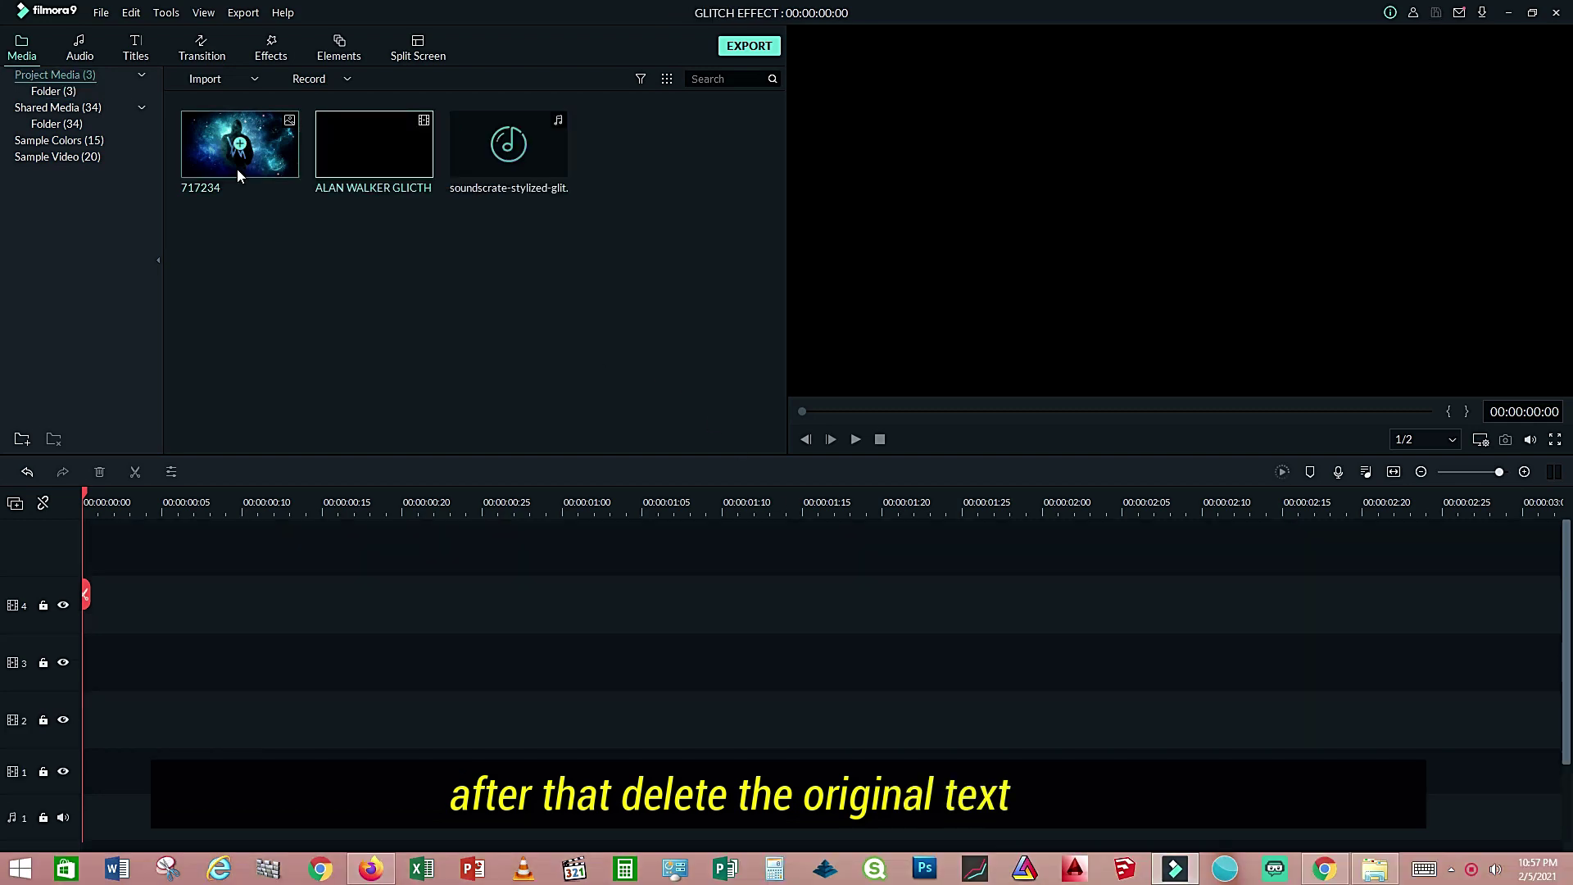
Place 717234 on track 1 and ALAN WALKER GLITCH on track 2, and stretch the image to 3 seconds.
{"action": "left_click_drag", "start_coordinate": [216, 151], "coordinate": [59, 769]}
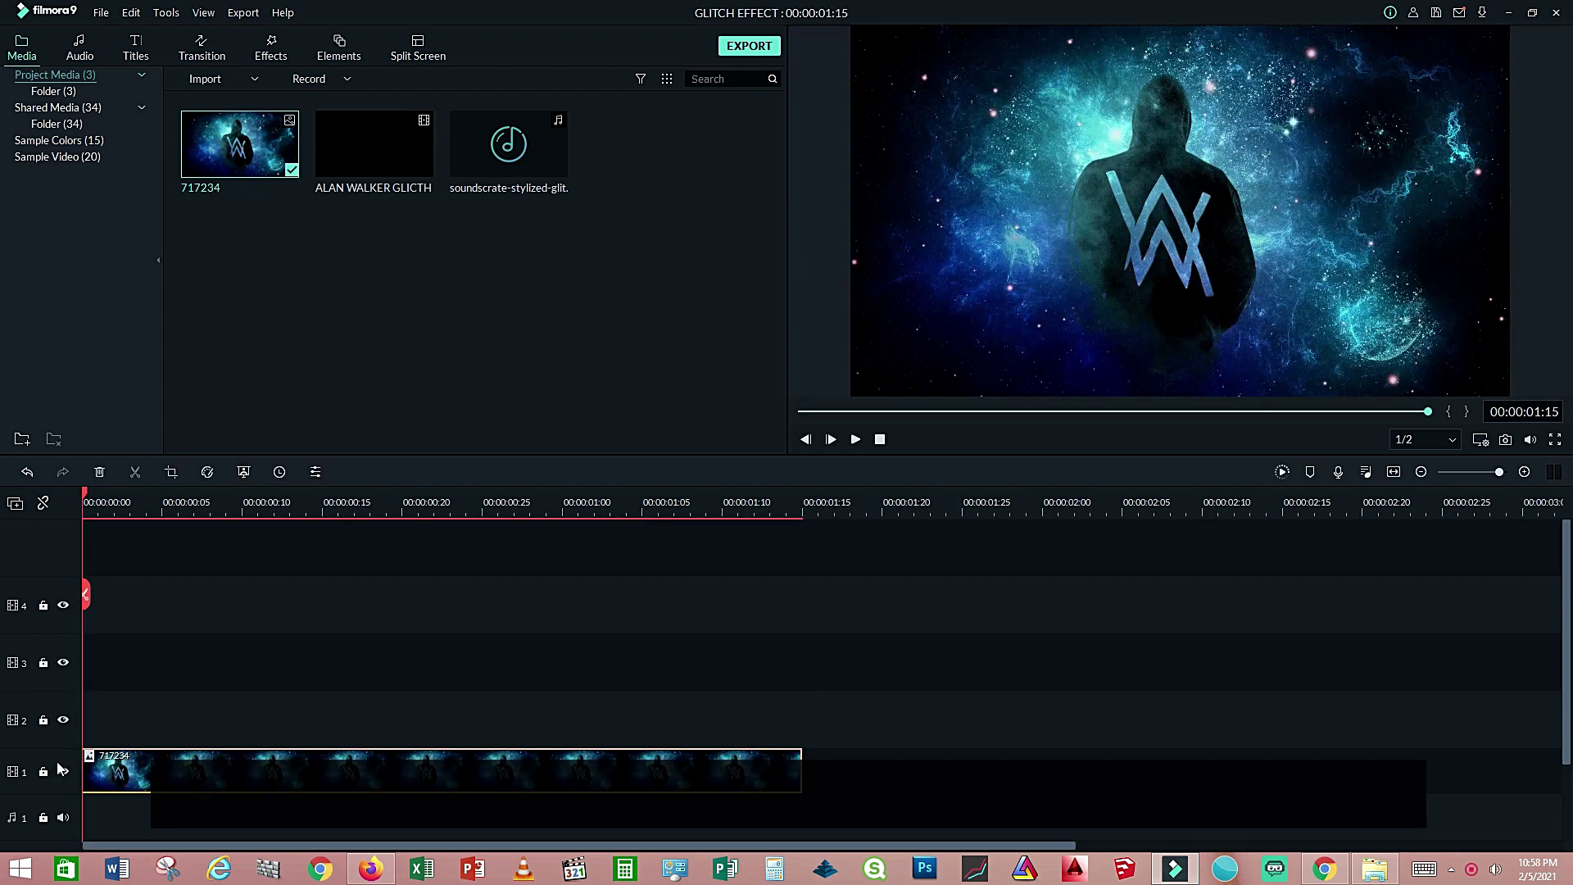
{"action": "left_click_drag", "start_coordinate": [341, 155], "coordinate": [81, 720]}
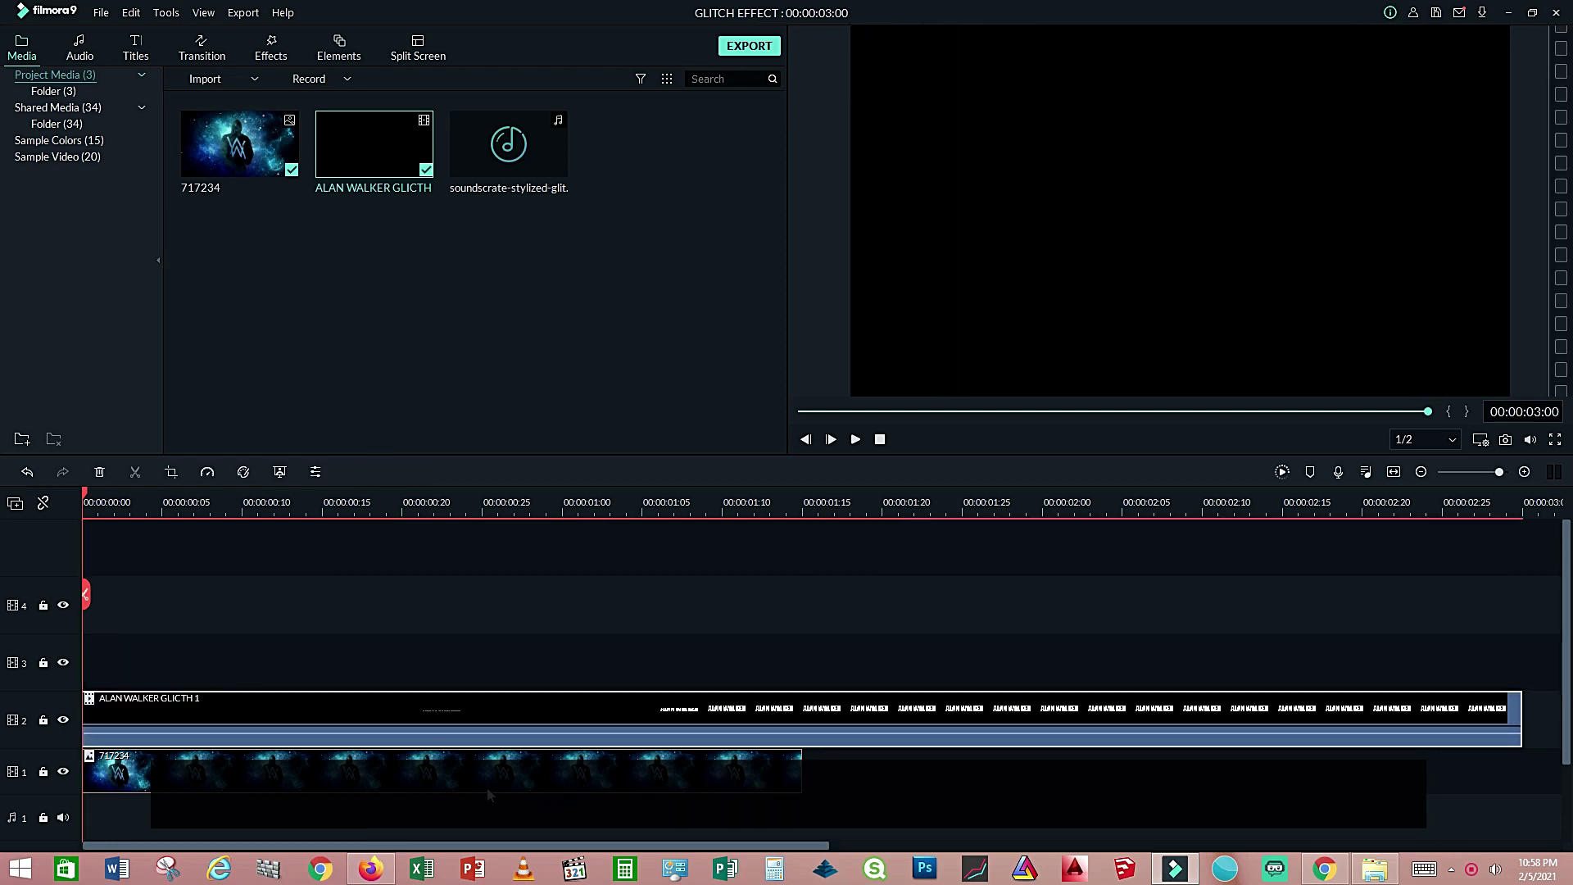
{"action": "left_click", "coordinate": [762, 756]}
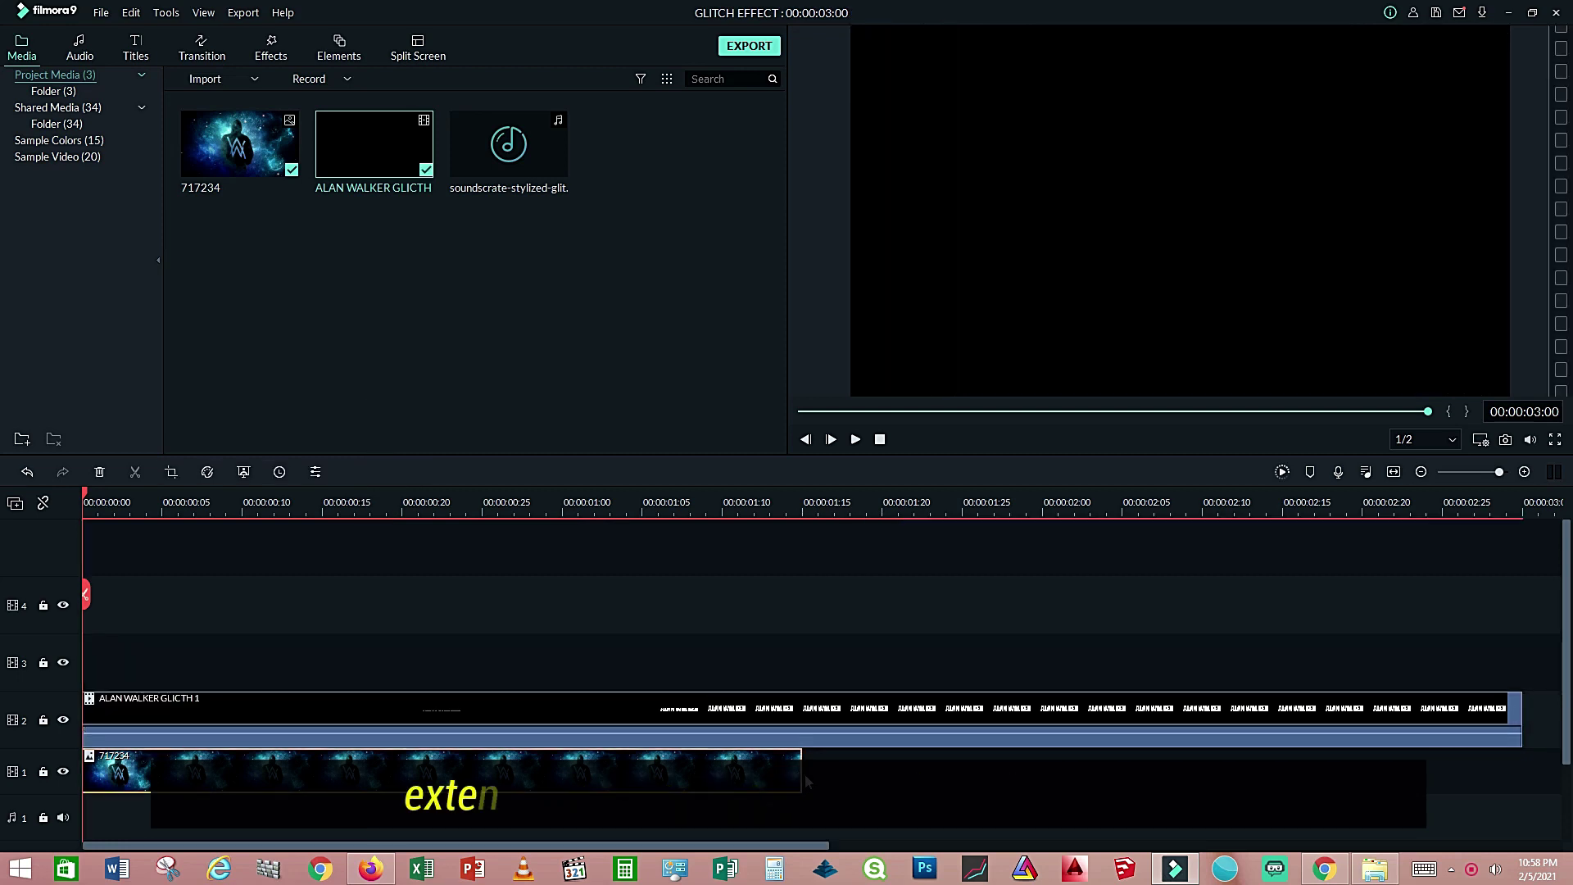
{"action": "left_click_drag", "start_coordinate": [803, 773], "coordinate": [1515, 795]}
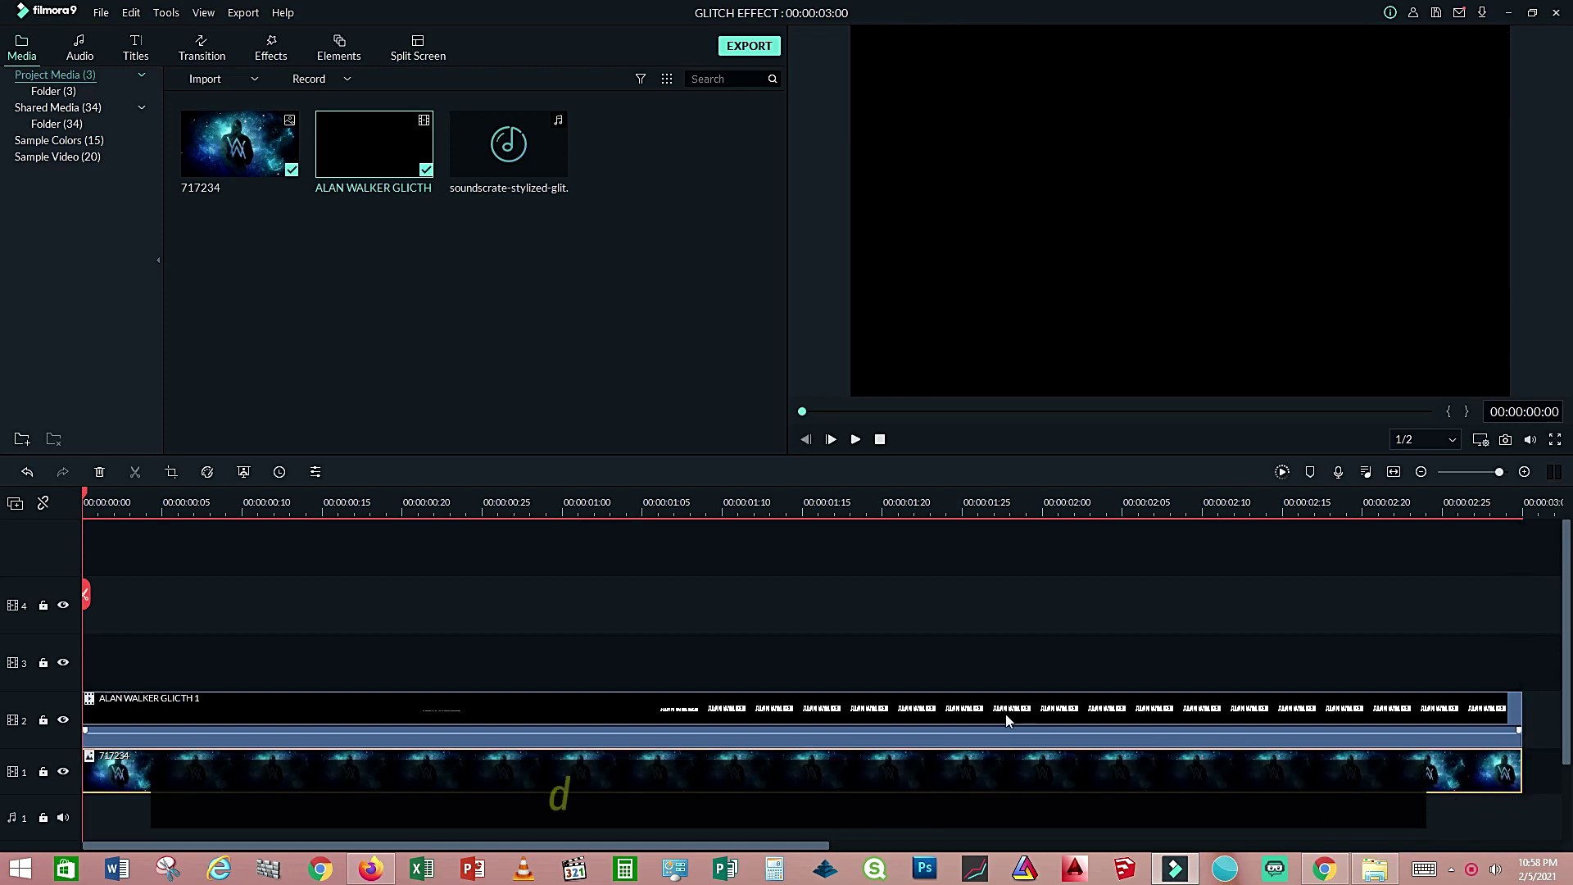
Set the ALAN WALKER GLITCH clip's Compositing blending mode to Lighten.
{"action": "double_click", "coordinate": [927, 716]}
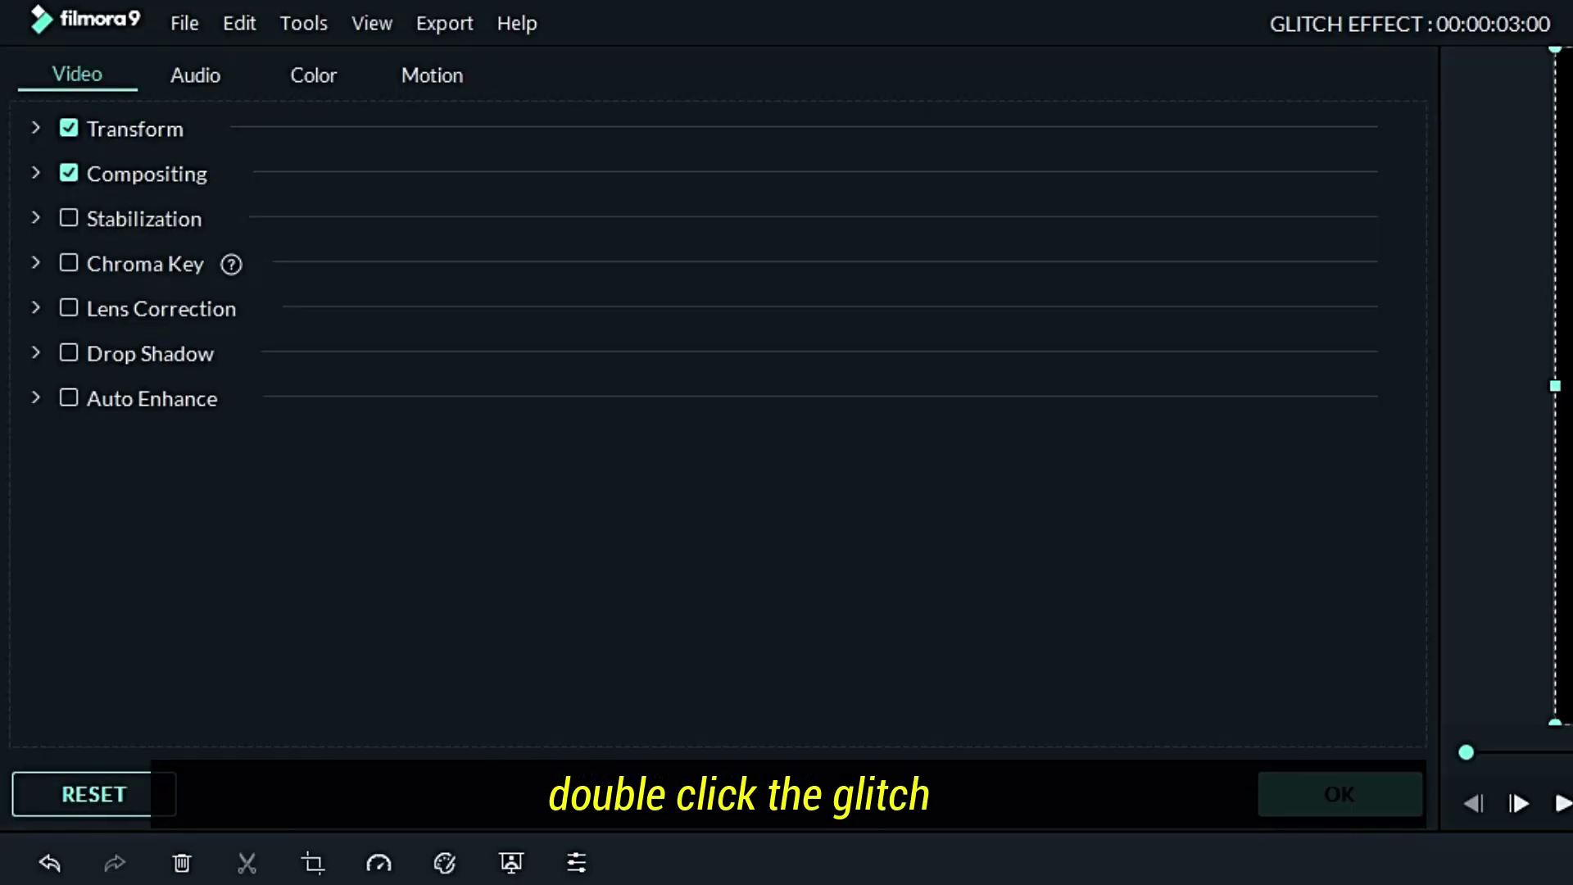
{"action": "left_click", "coordinate": [28, 167]}
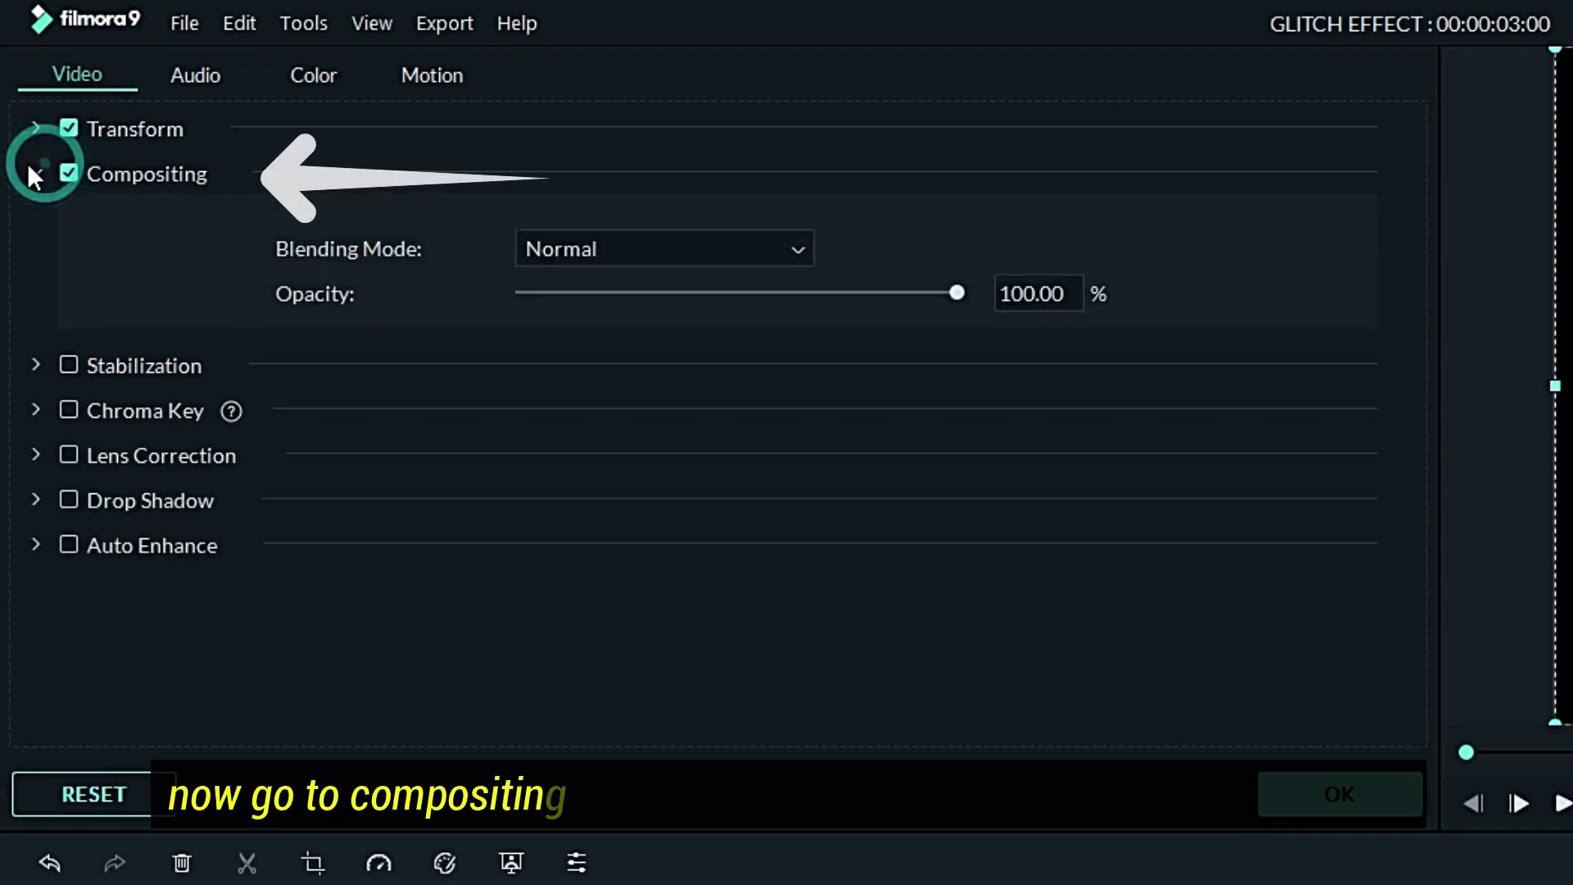
{"action": "left_click", "coordinate": [795, 248]}
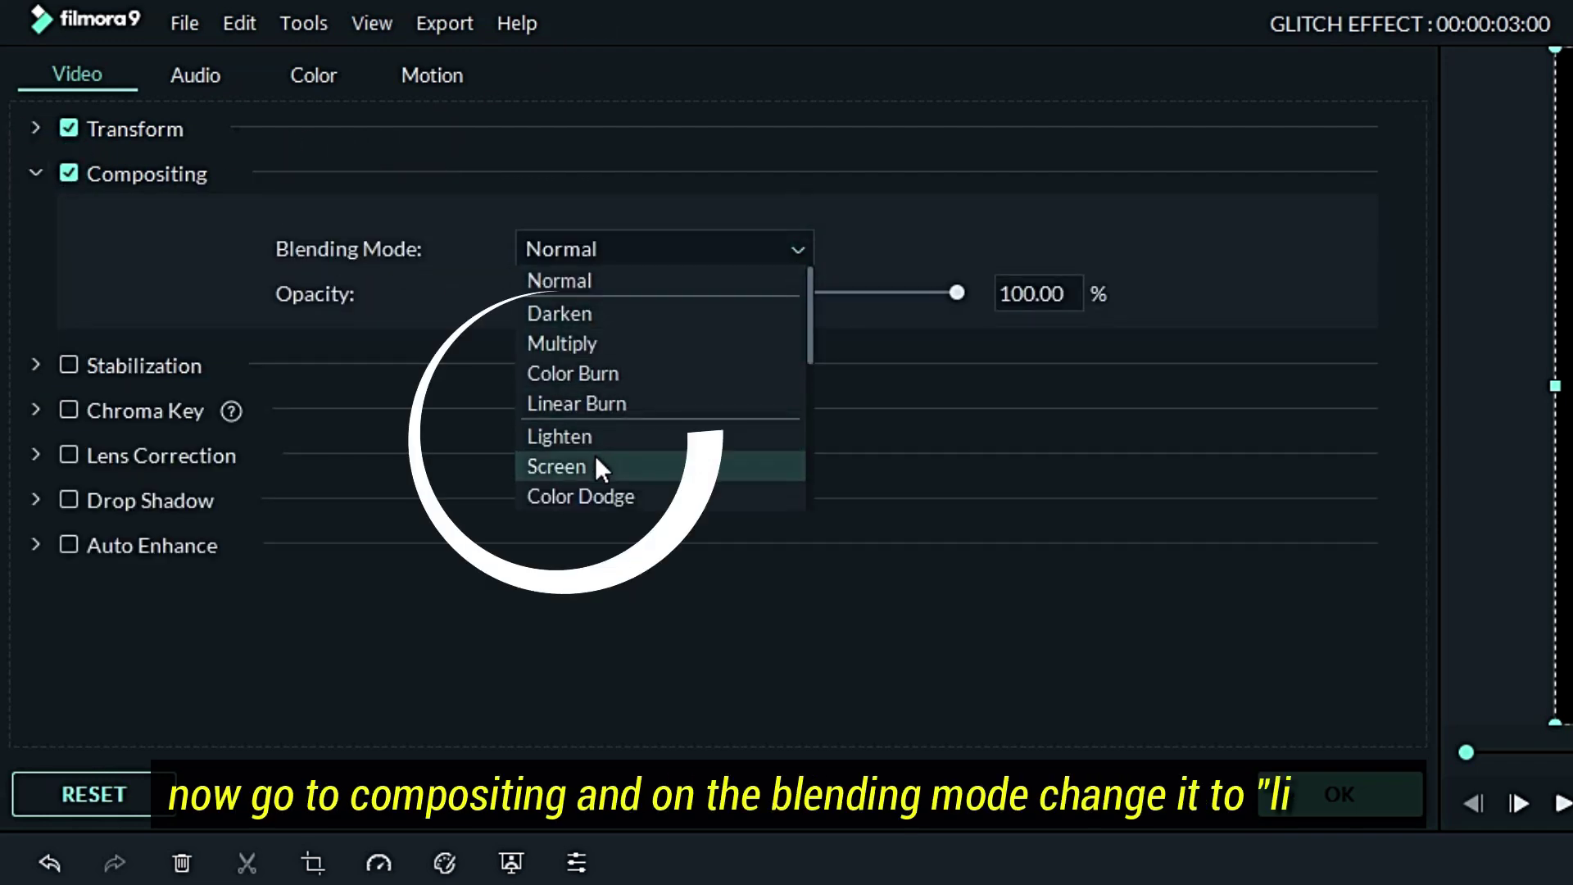
{"action": "left_click", "coordinate": [598, 431]}
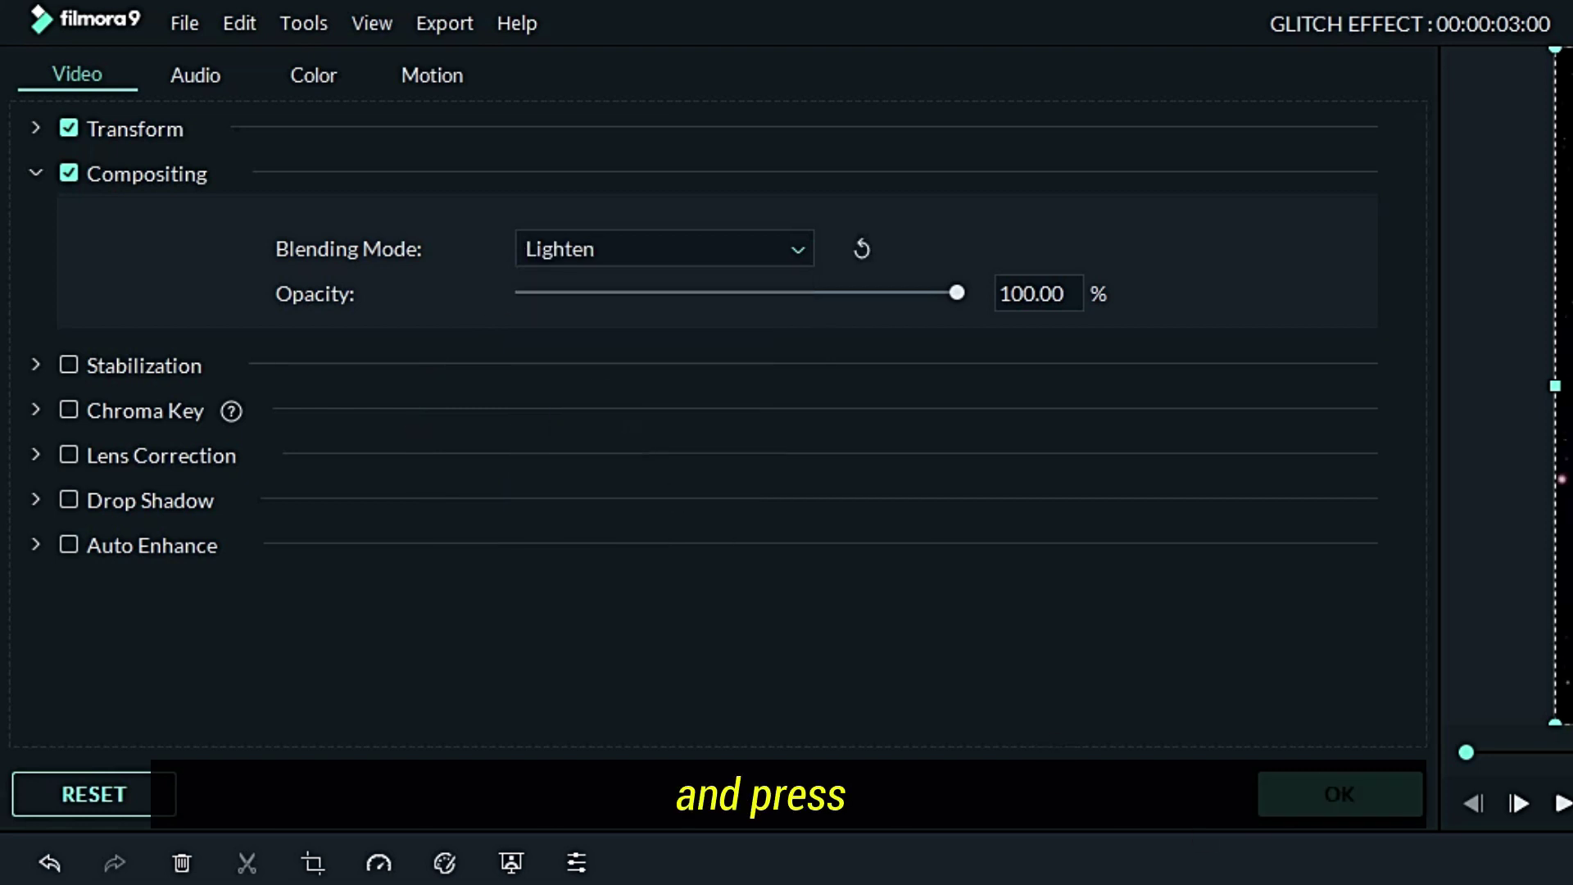
{"action": "left_click", "coordinate": [1384, 813]}
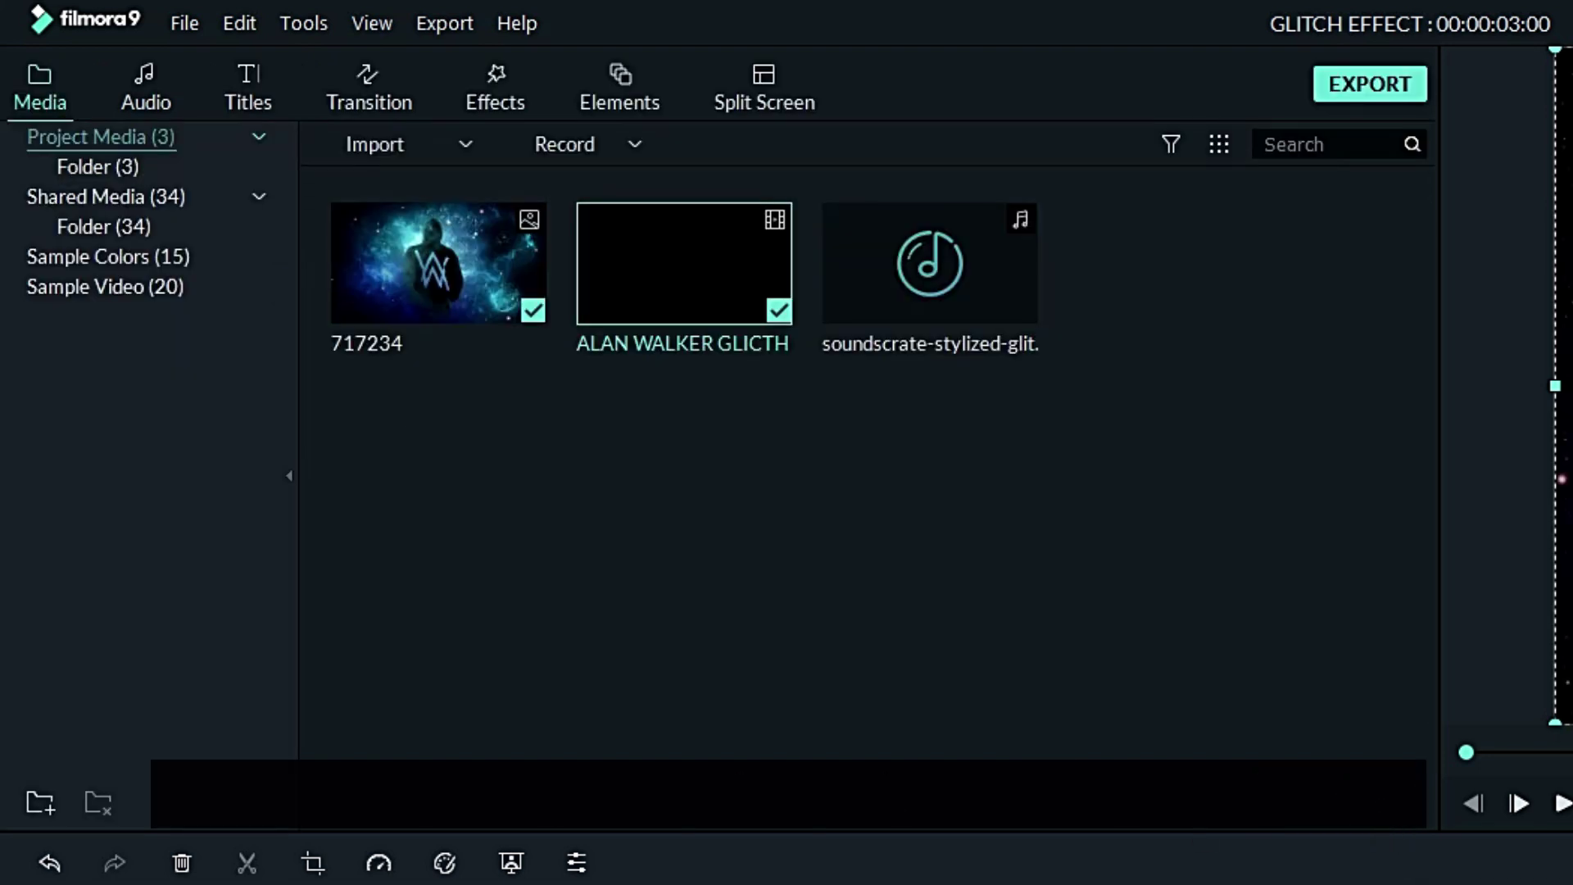
Turn on Auto Enhance for the 717234 image and apply the Warm color-tuning preset.
{"action": "double_click", "coordinate": [600, 884]}
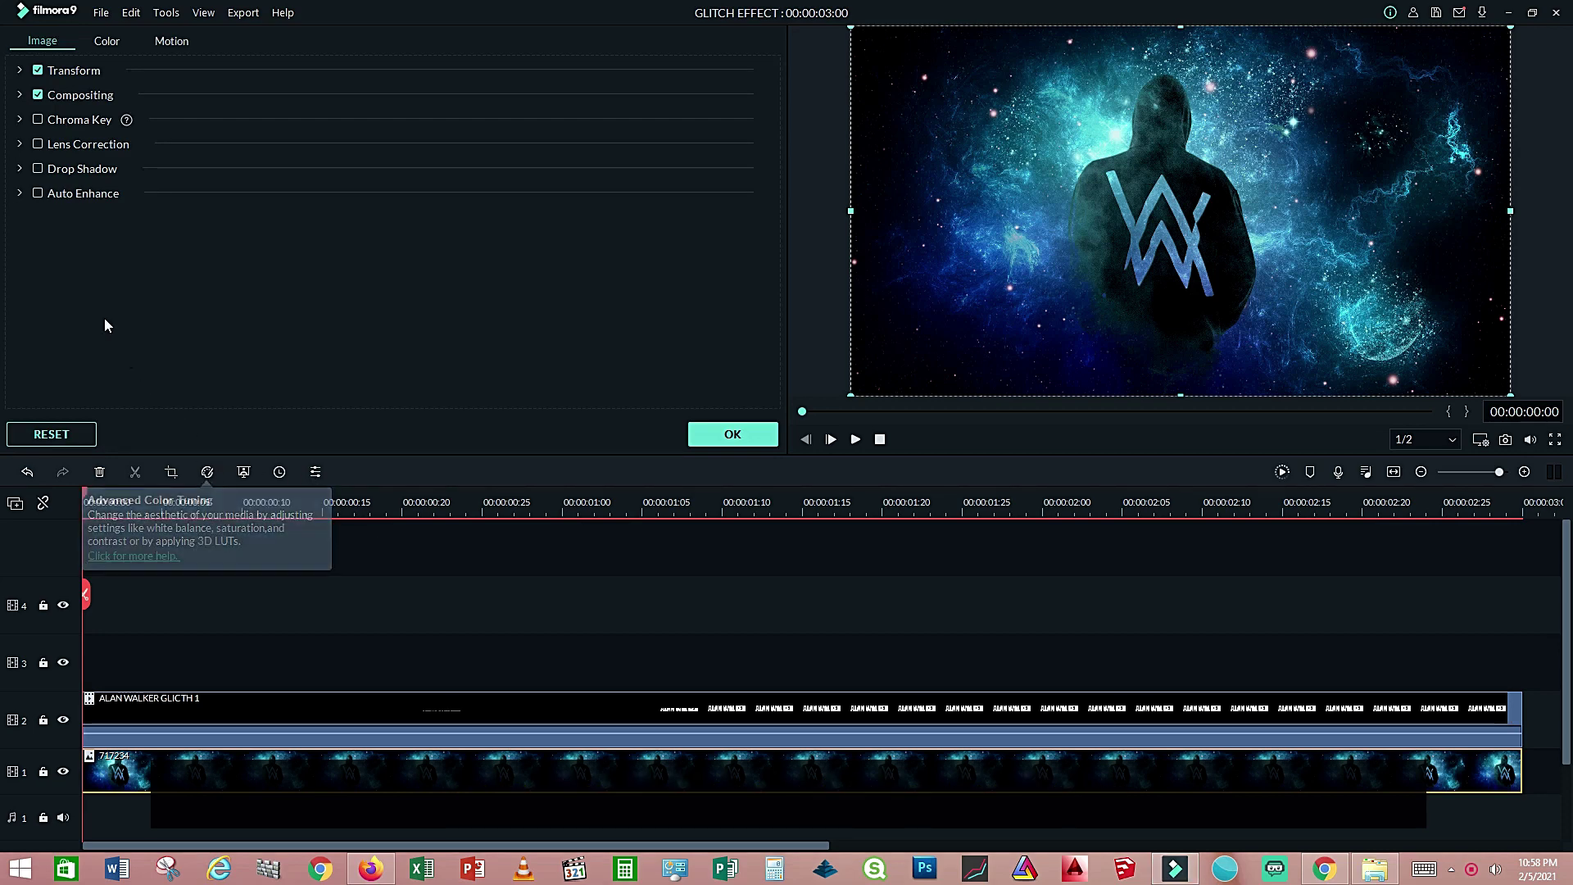
{"action": "left_click", "coordinate": [37, 194]}
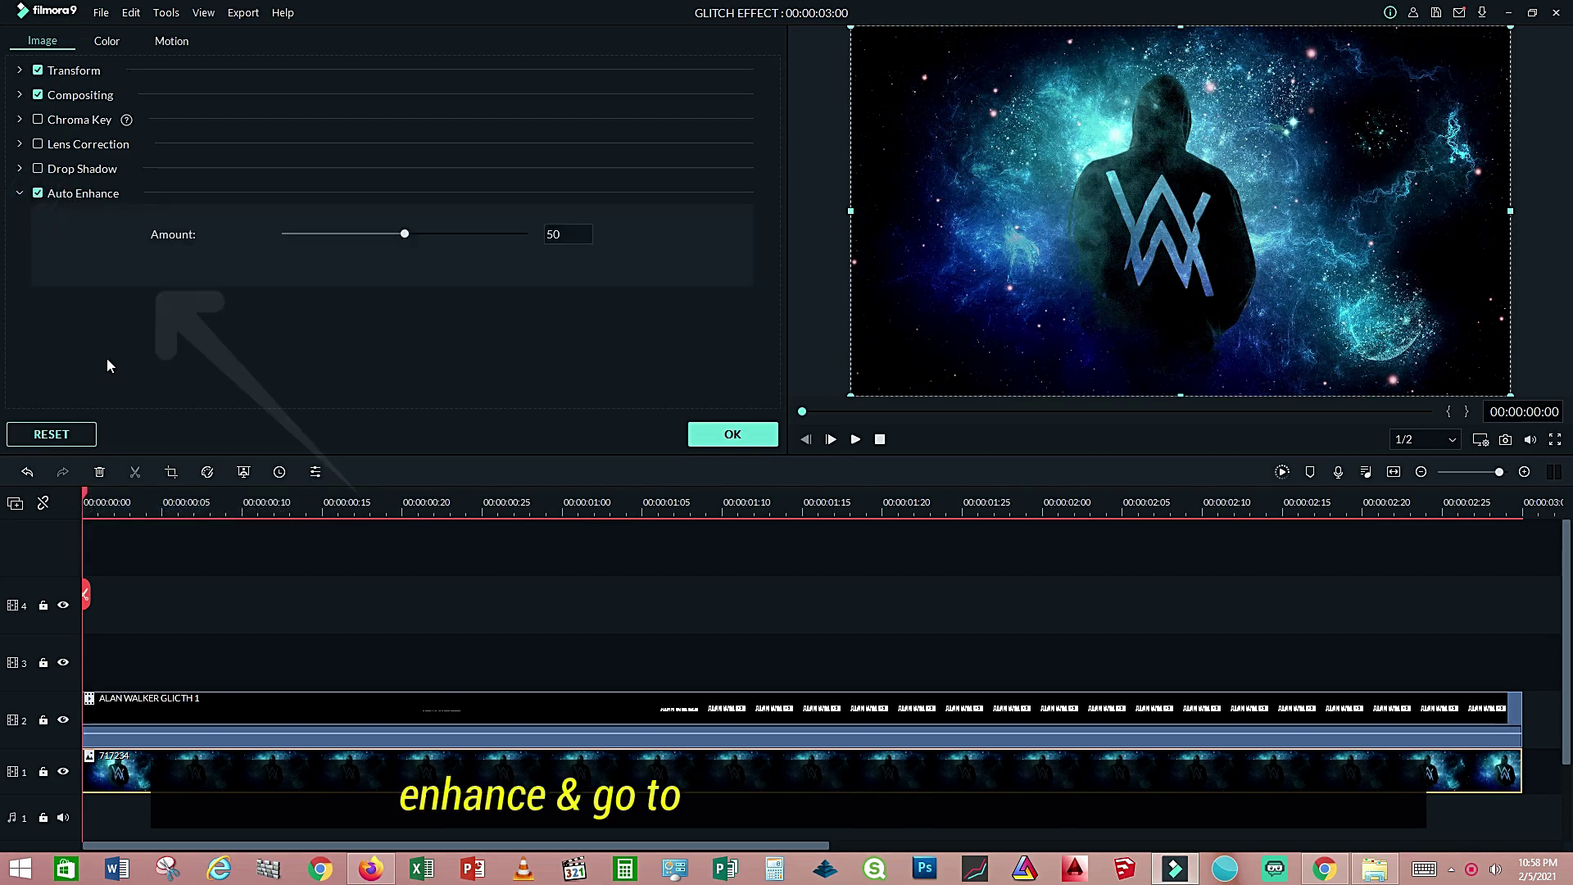
{"action": "left_click", "coordinate": [209, 474]}
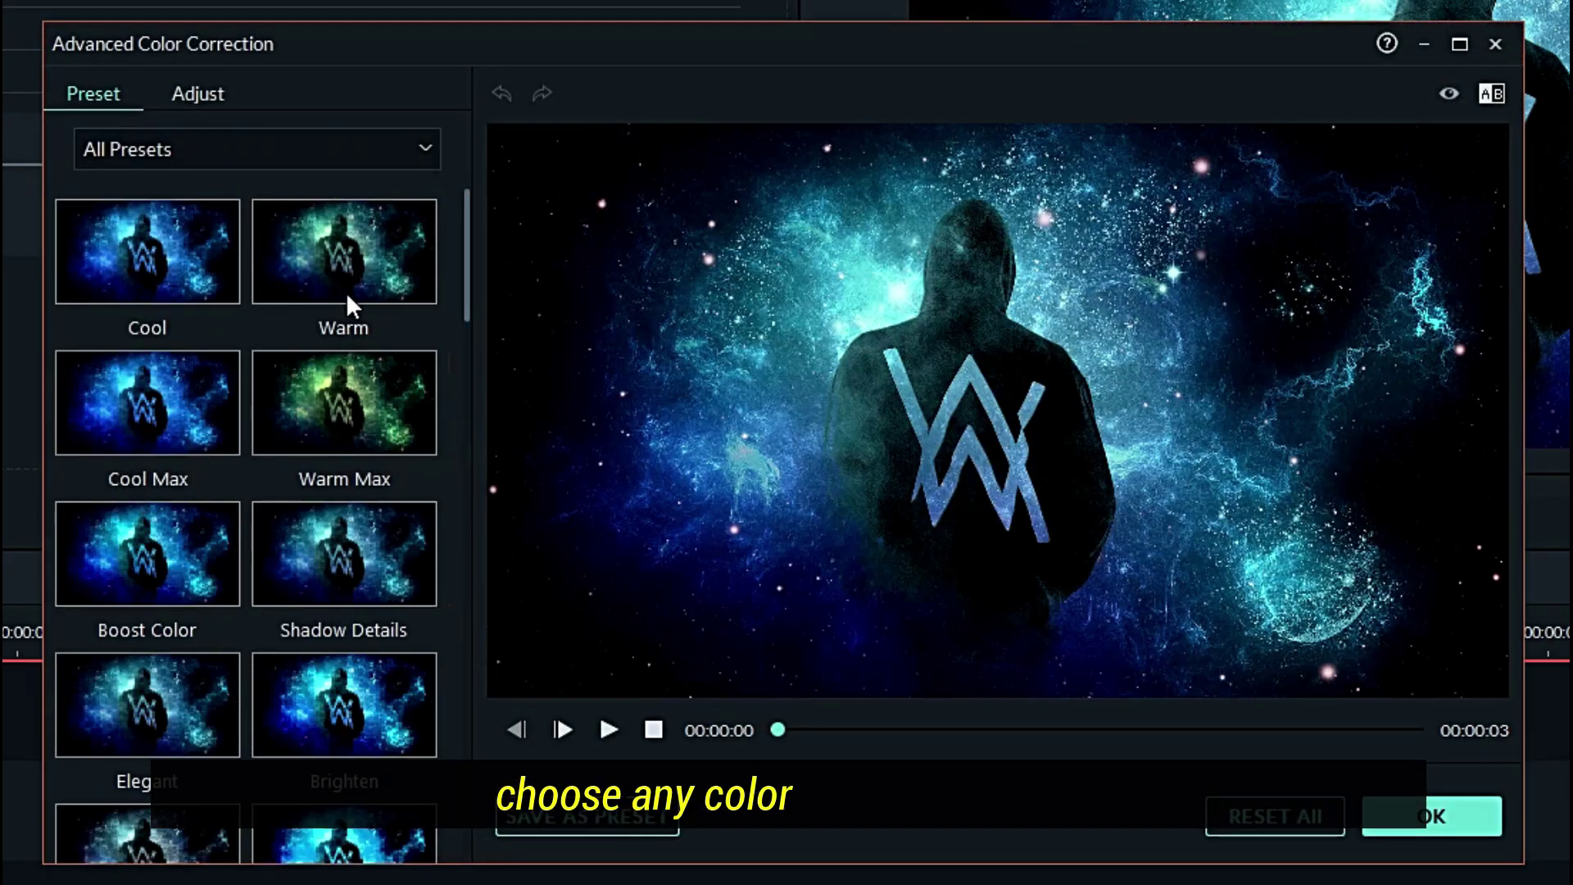
{"action": "left_click", "coordinate": [338, 259]}
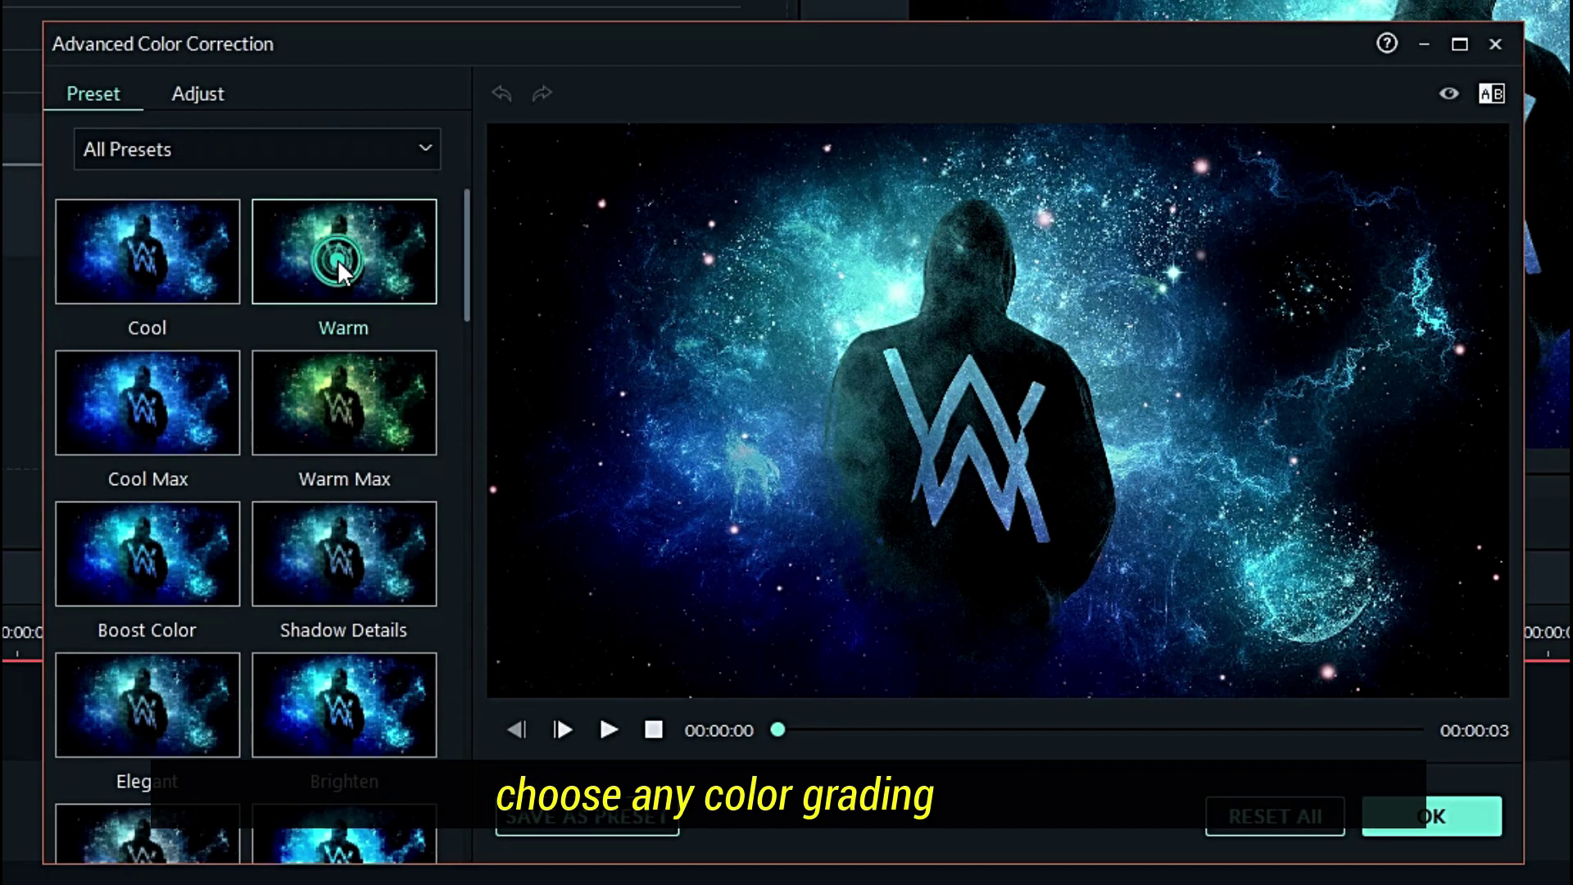
{"action": "left_click", "coordinate": [1430, 818]}
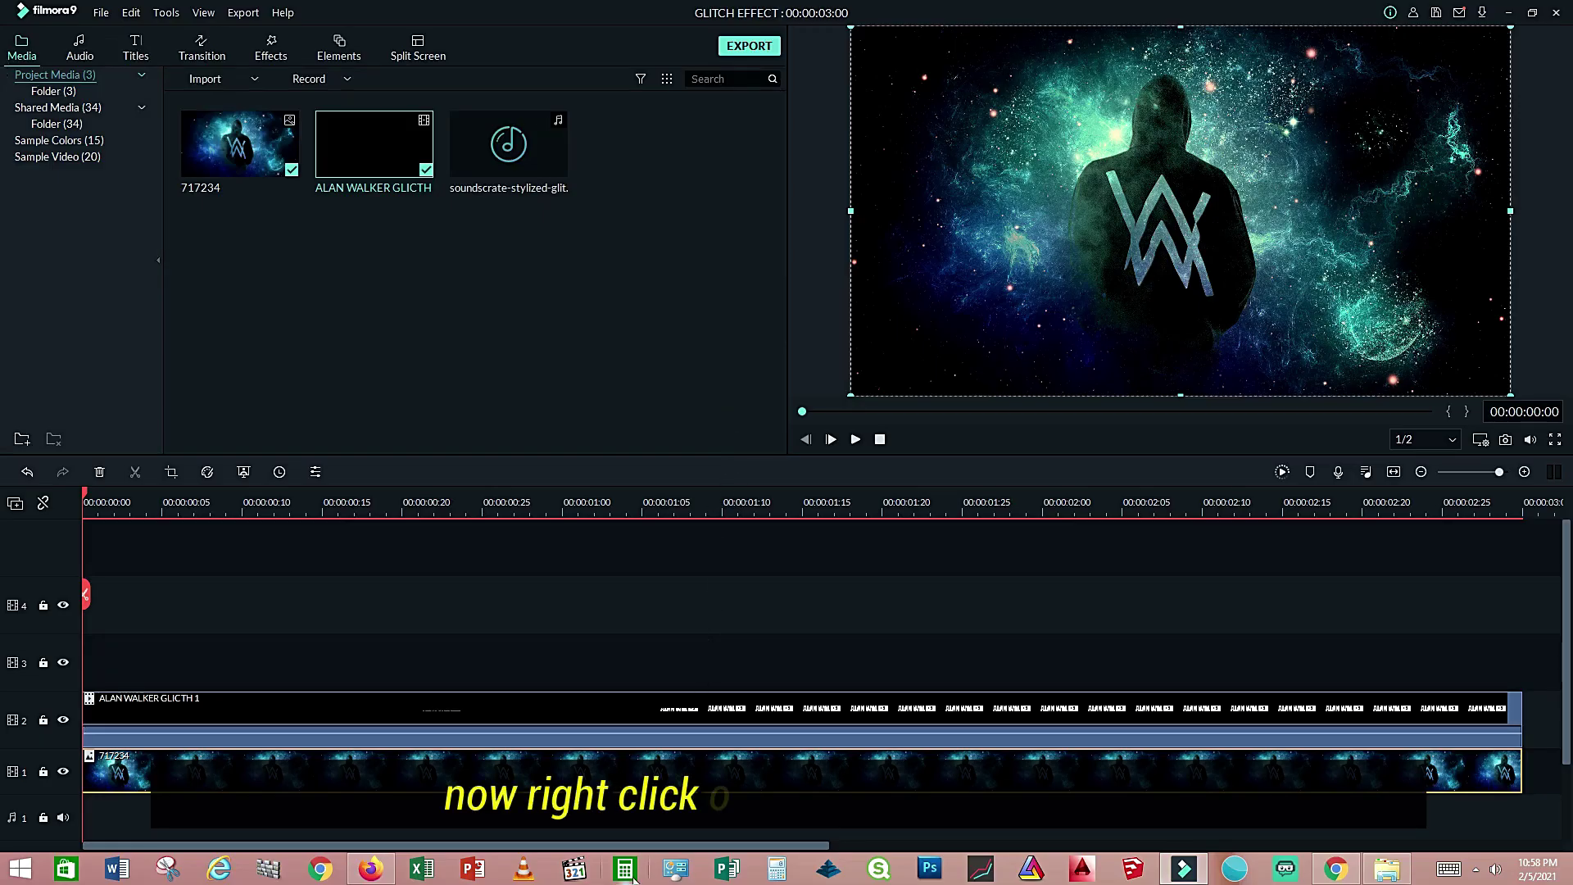
Add a Pan & Zoom to the 717234 image, resizing the end frame and swapping start and end.
{"action": "right_click", "coordinate": [634, 770]}
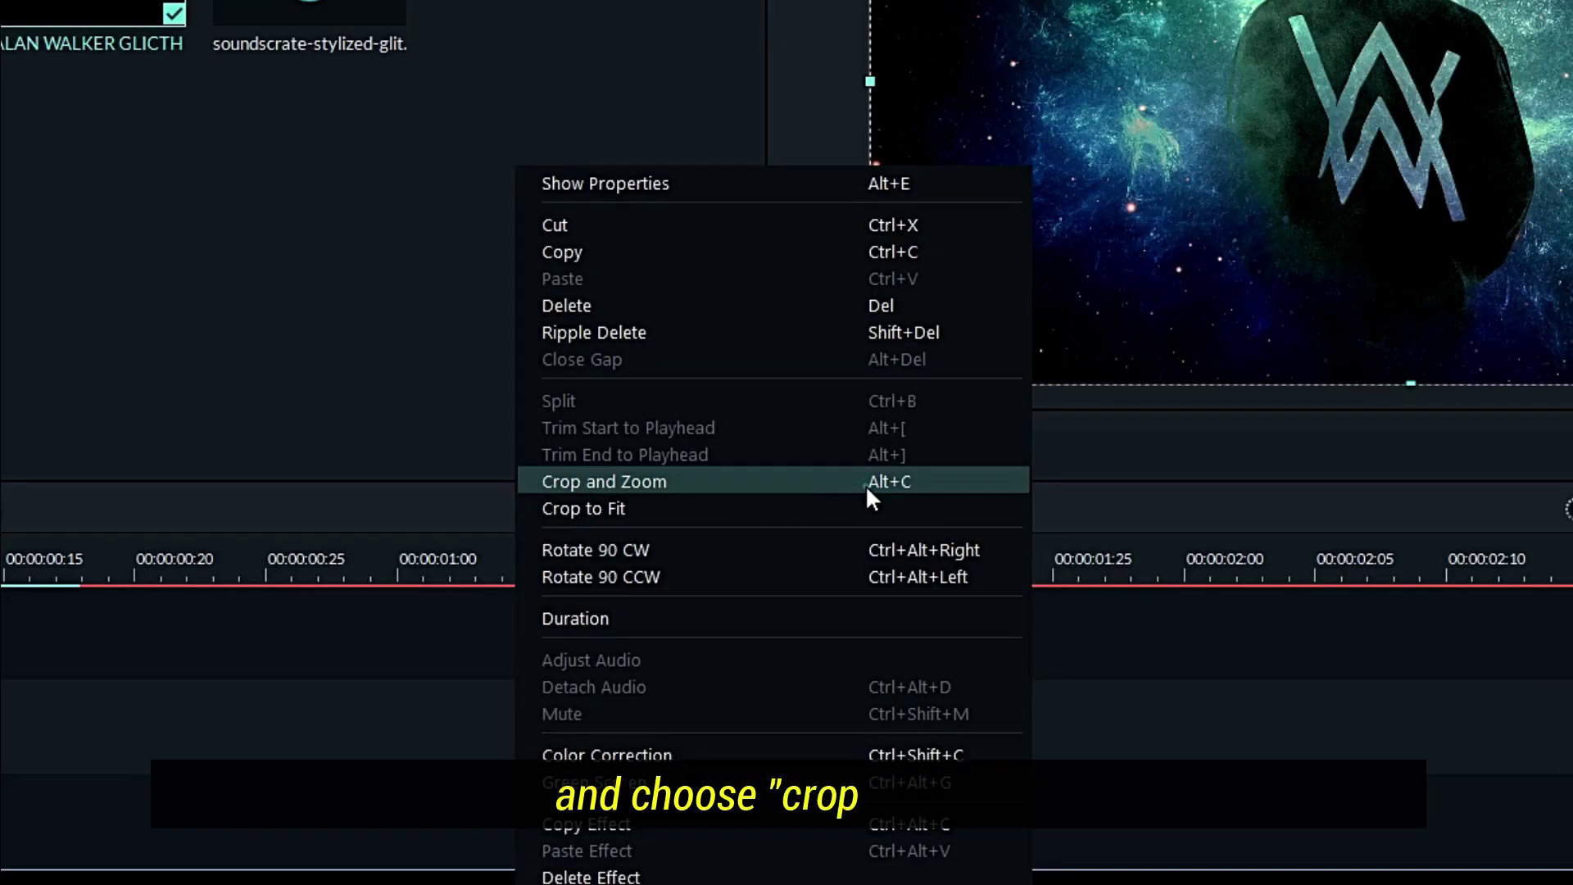
{"action": "left_click", "coordinate": [869, 483]}
{"action": "left_click", "coordinate": [442, 86]}
{"action": "left_click", "coordinate": [574, 400]}
{"action": "left_click_drag", "start_coordinate": [574, 400], "coordinate": [418, 285]}
{"action": "left_click_drag", "start_coordinate": [840, 412], "coordinate": [1187, 656]}
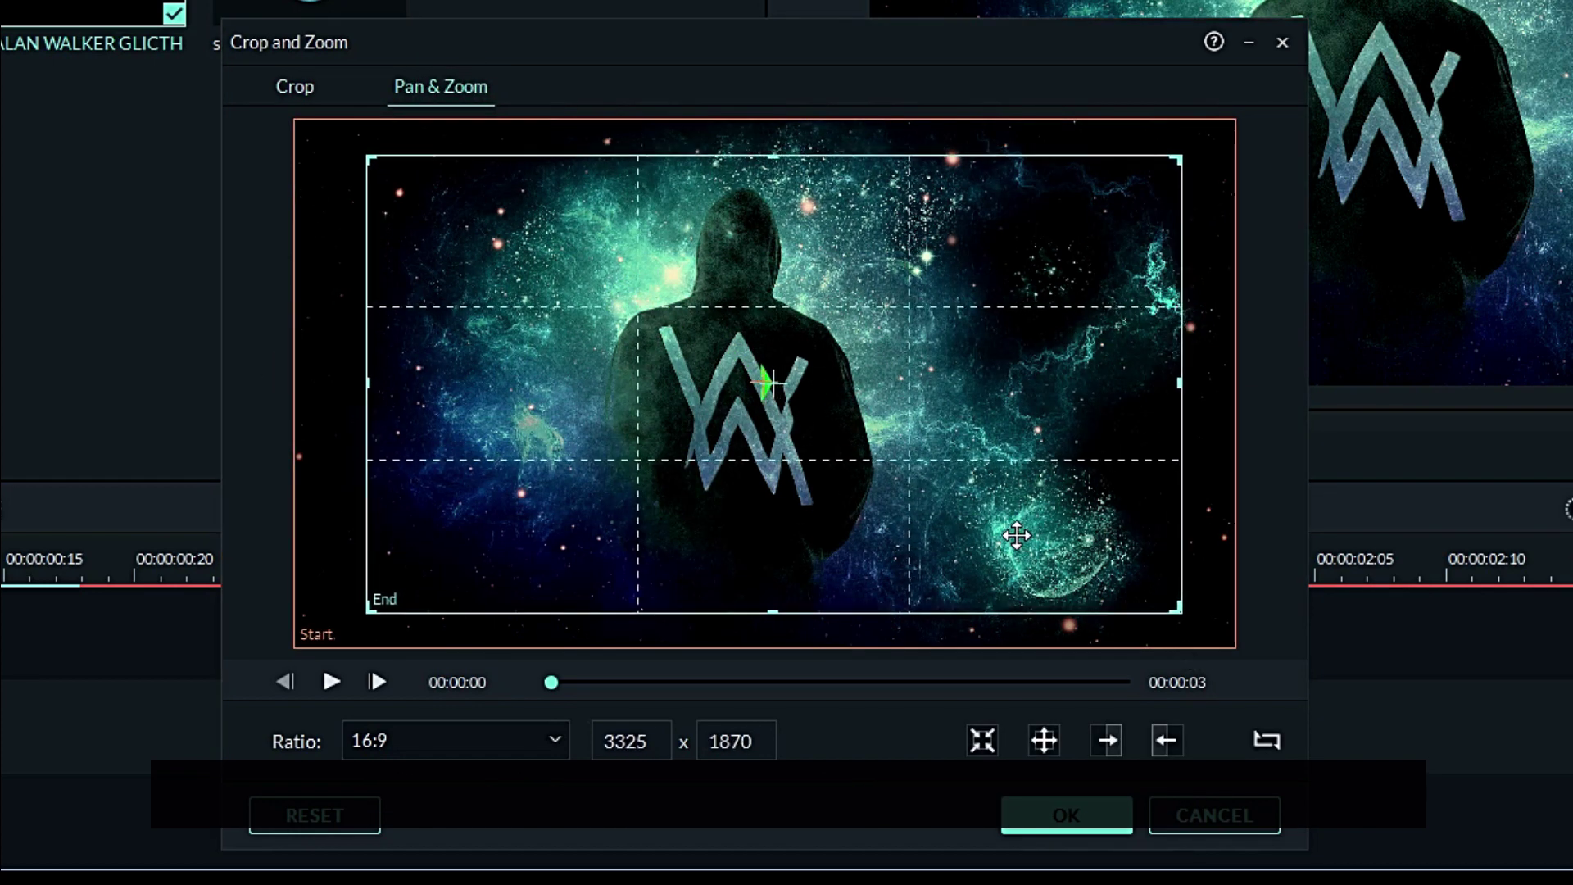
{"action": "left_click_drag", "start_coordinate": [1020, 535], "coordinate": [1008, 534]}
{"action": "left_click", "coordinate": [1267, 741]}
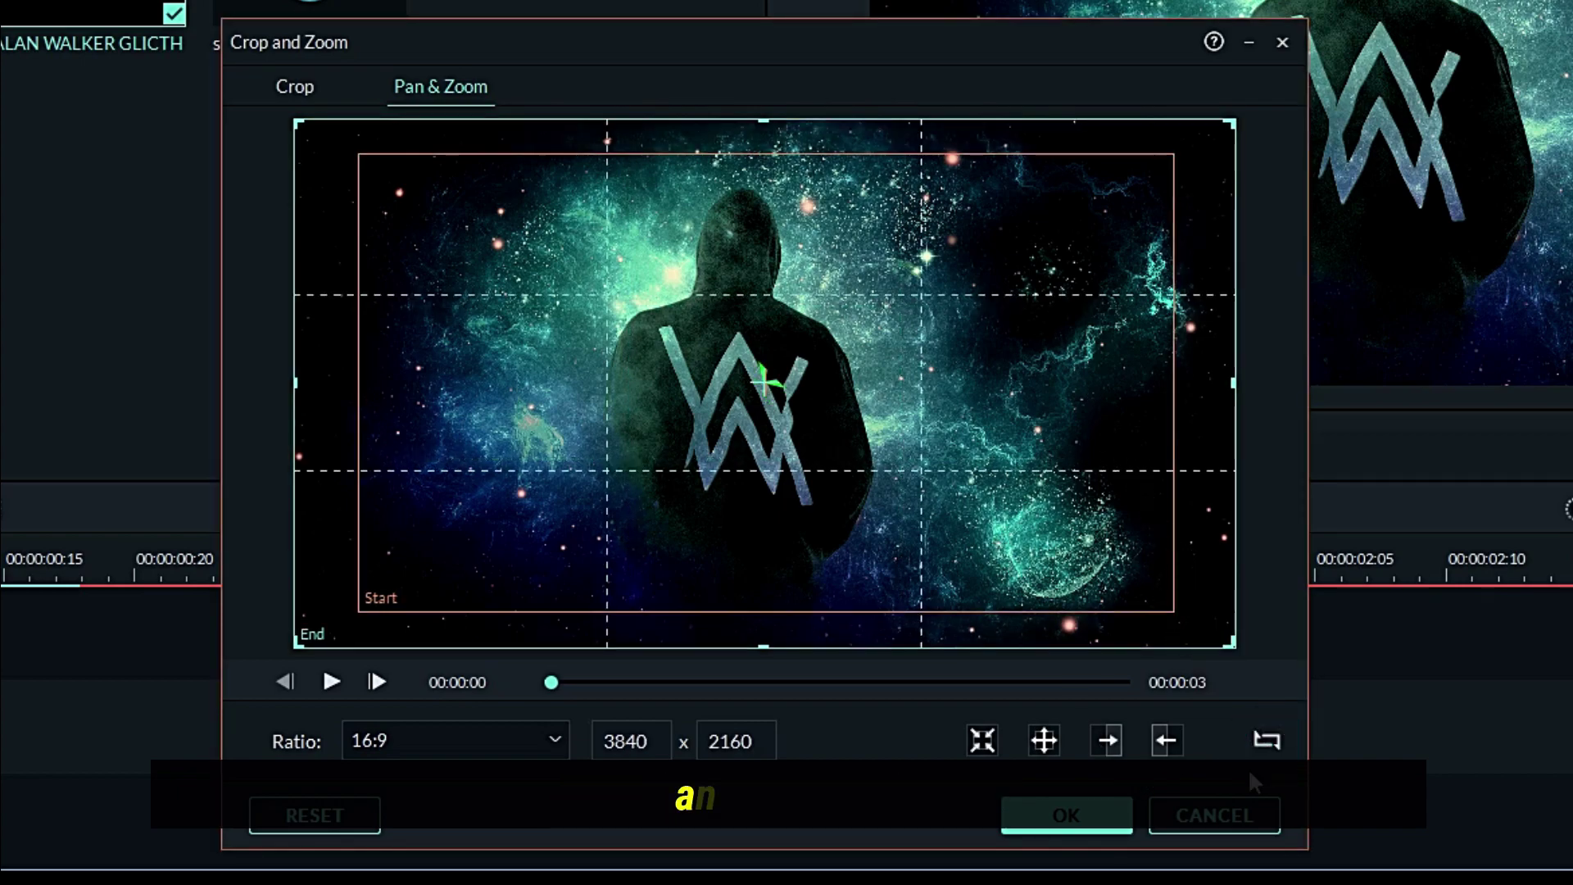
{"action": "left_click", "coordinate": [1088, 827]}
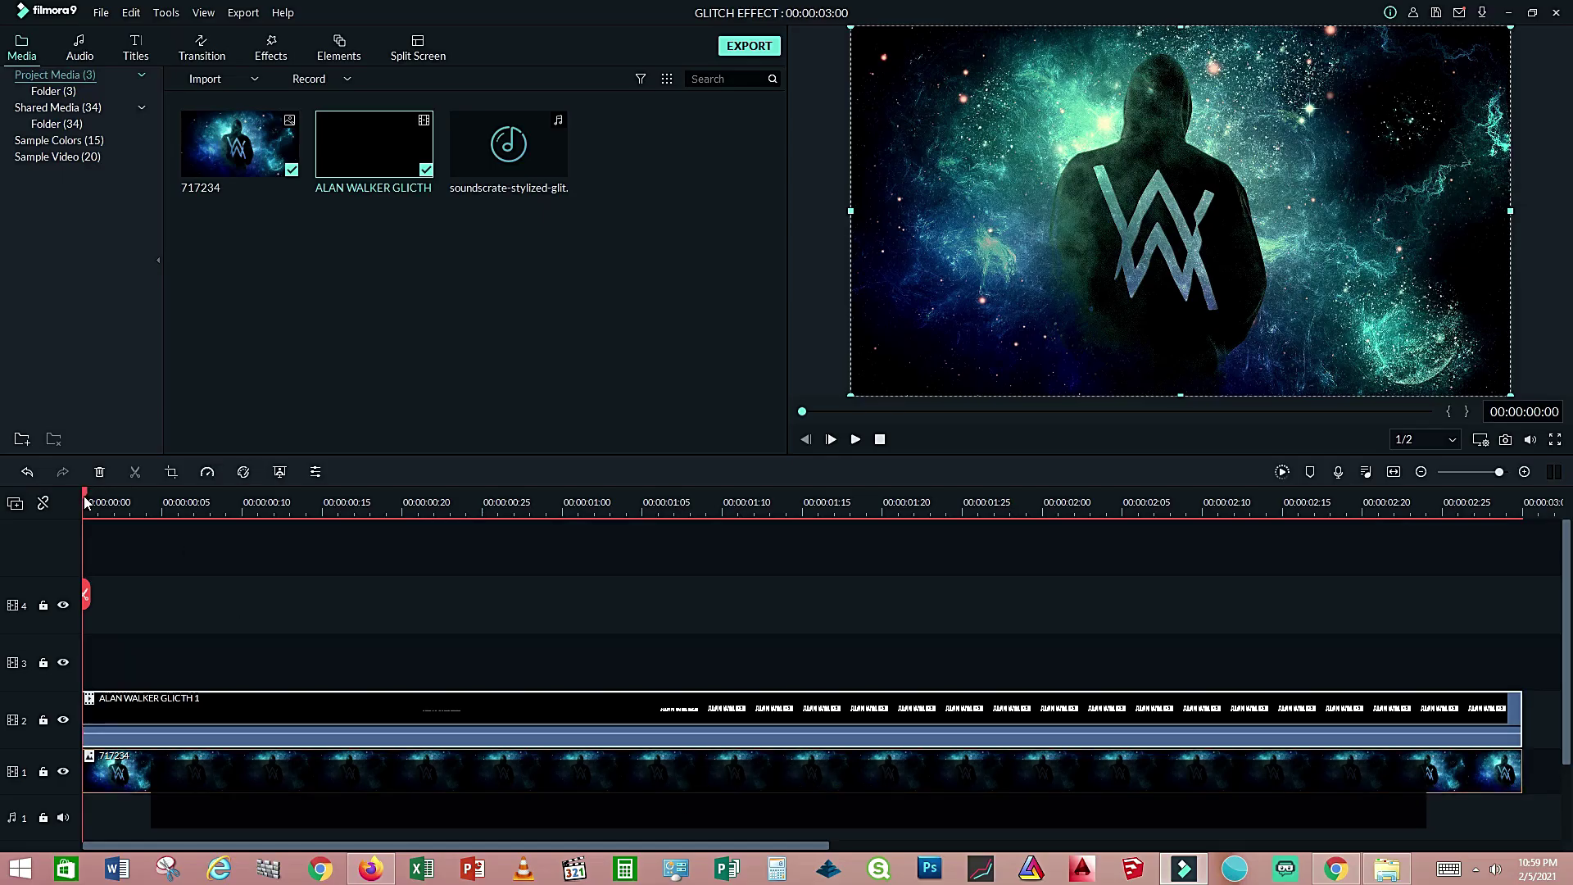
Split the ALAN WALKER GLITCH 1 title clip at 2 seconds and at 00:00:01:13.
{"action": "left_click_drag", "start_coordinate": [84, 501], "coordinate": [1044, 770]}
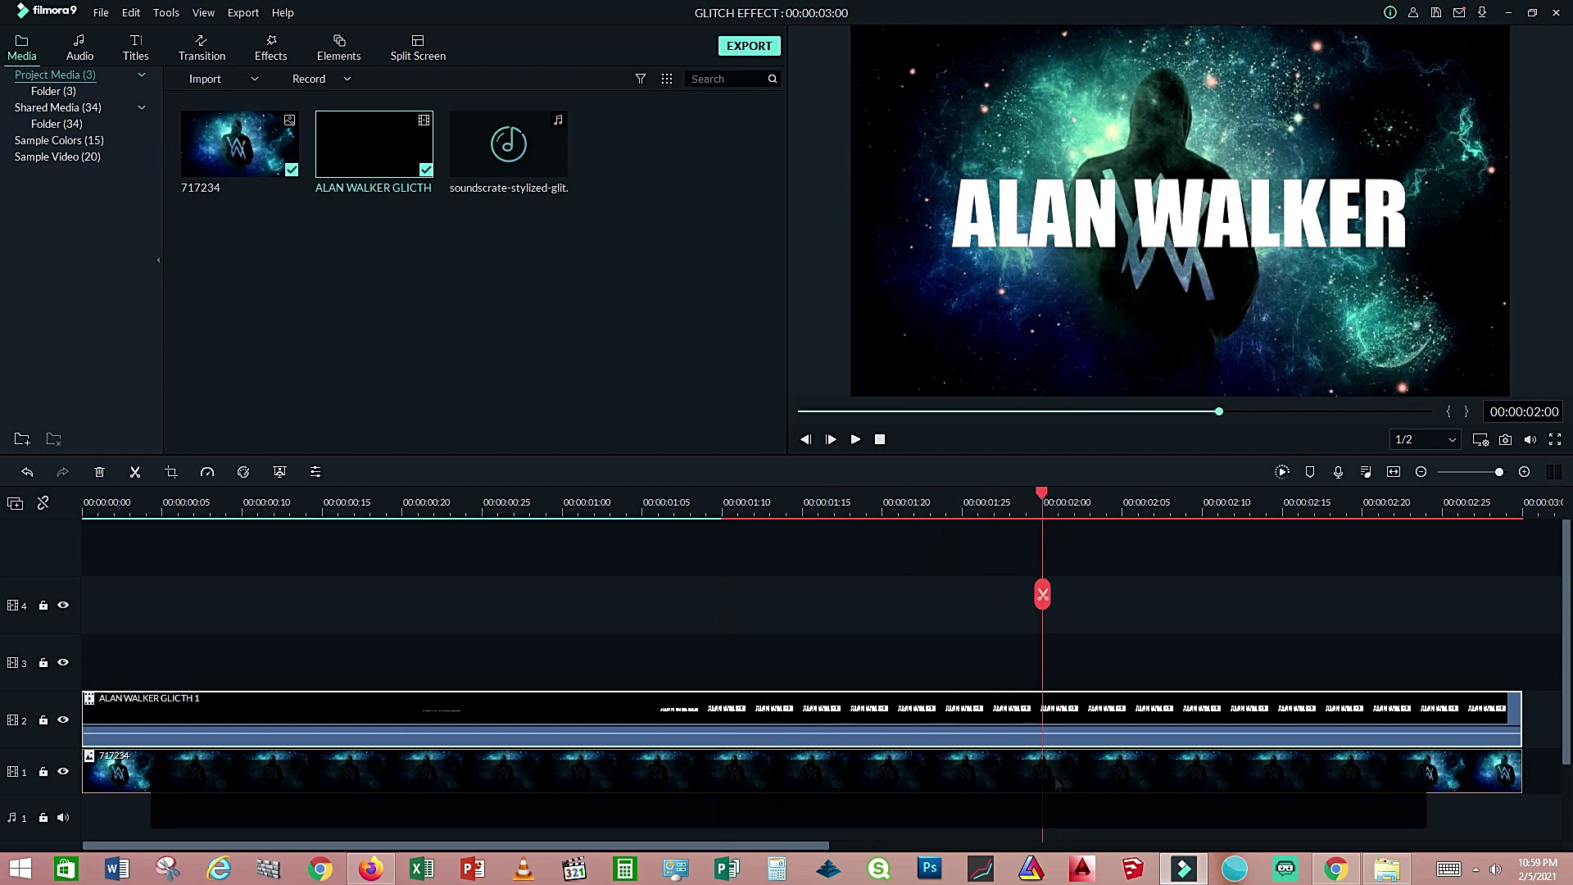
{"action": "left_click", "coordinate": [1042, 594]}
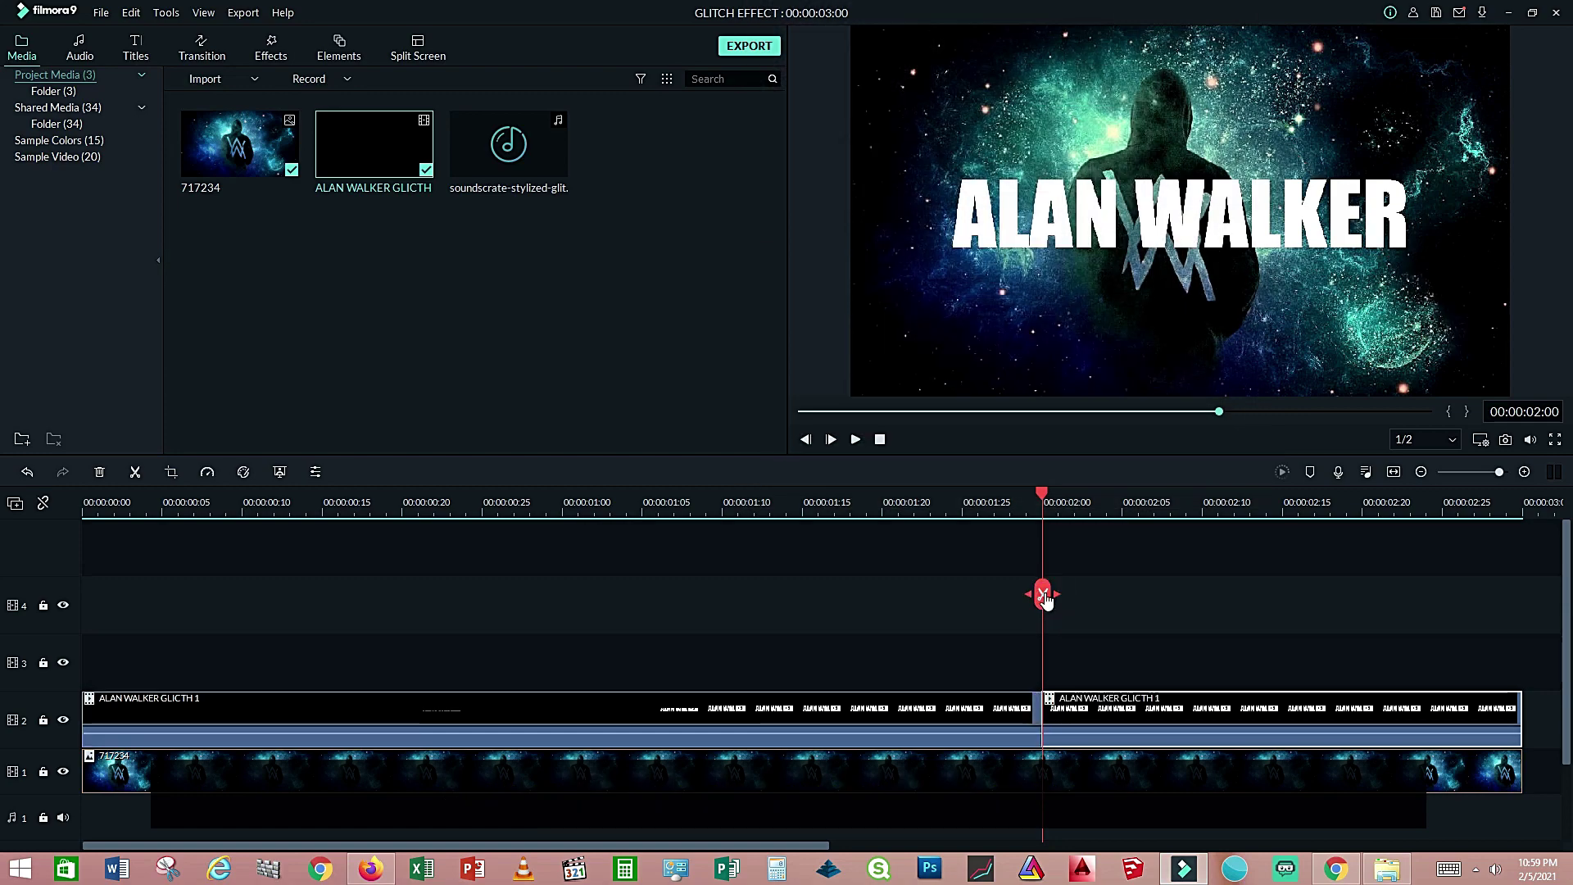
{"action": "left_click_drag", "start_coordinate": [1043, 498], "coordinate": [782, 561]}
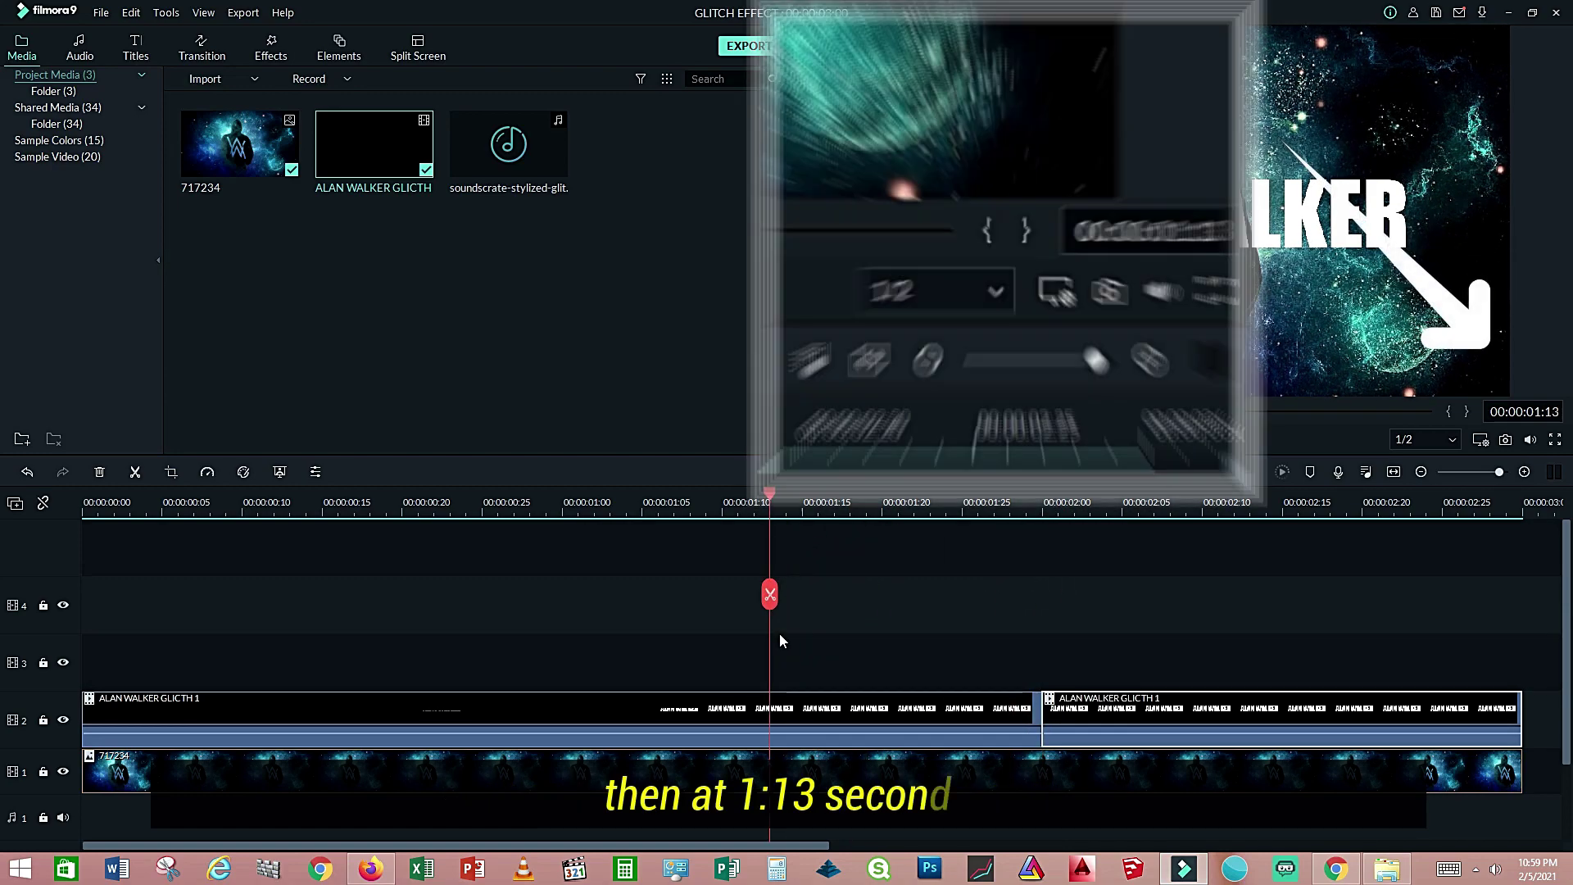
{"action": "left_click", "coordinate": [799, 728]}
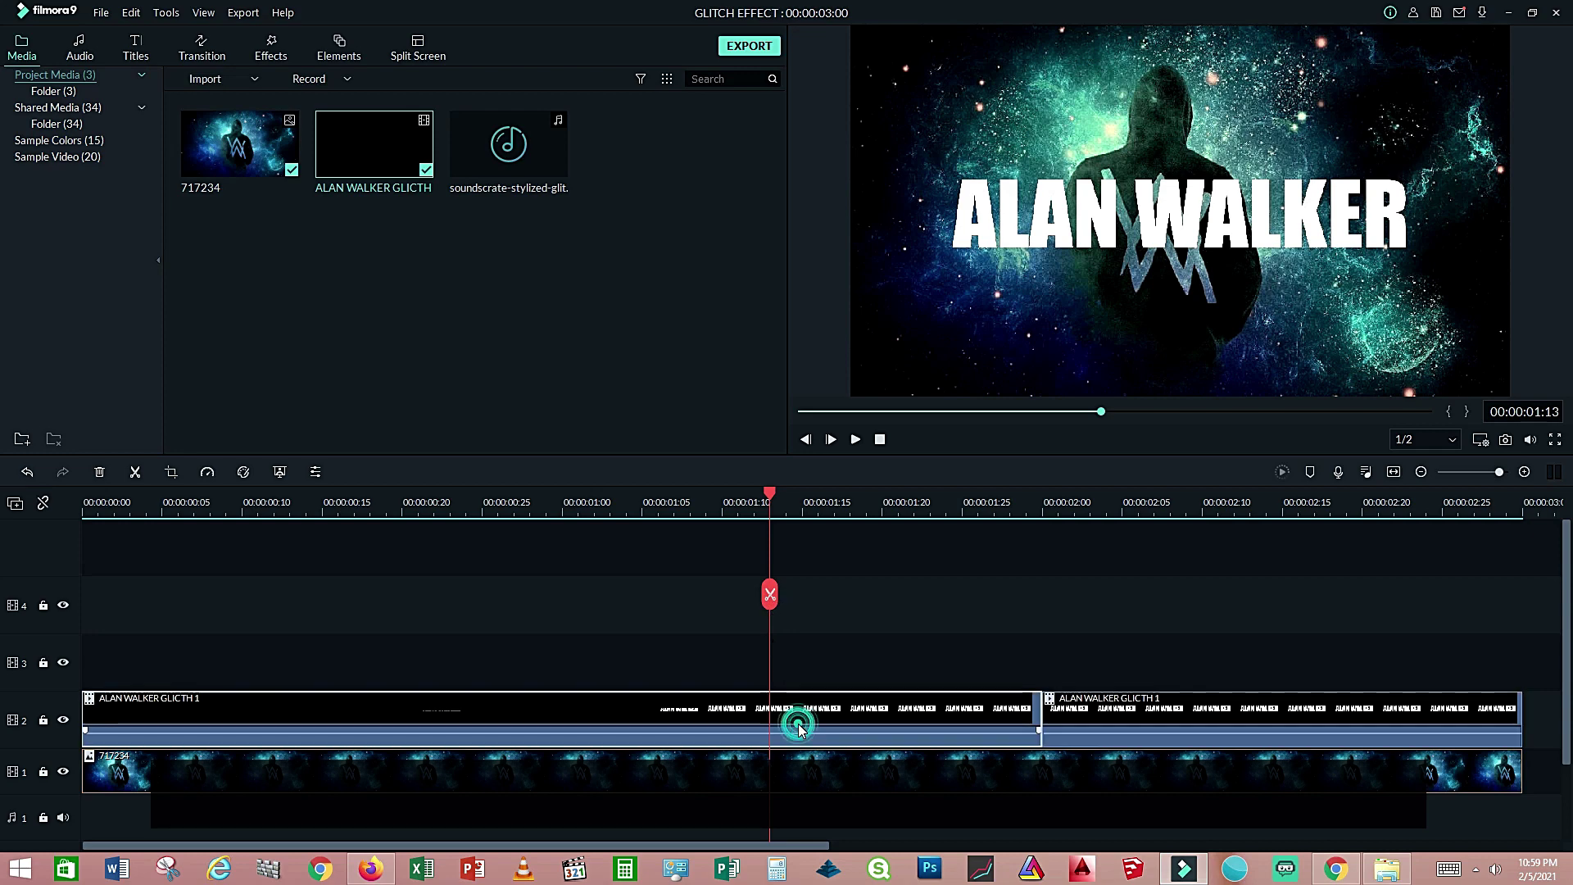
{"action": "left_click", "coordinate": [770, 594]}
Split the middle glitch segment once more, then search effects for 'side' with the playhead at 00:00:01:21.
{"action": "left_click_drag", "start_coordinate": [774, 494], "coordinate": [951, 566]}
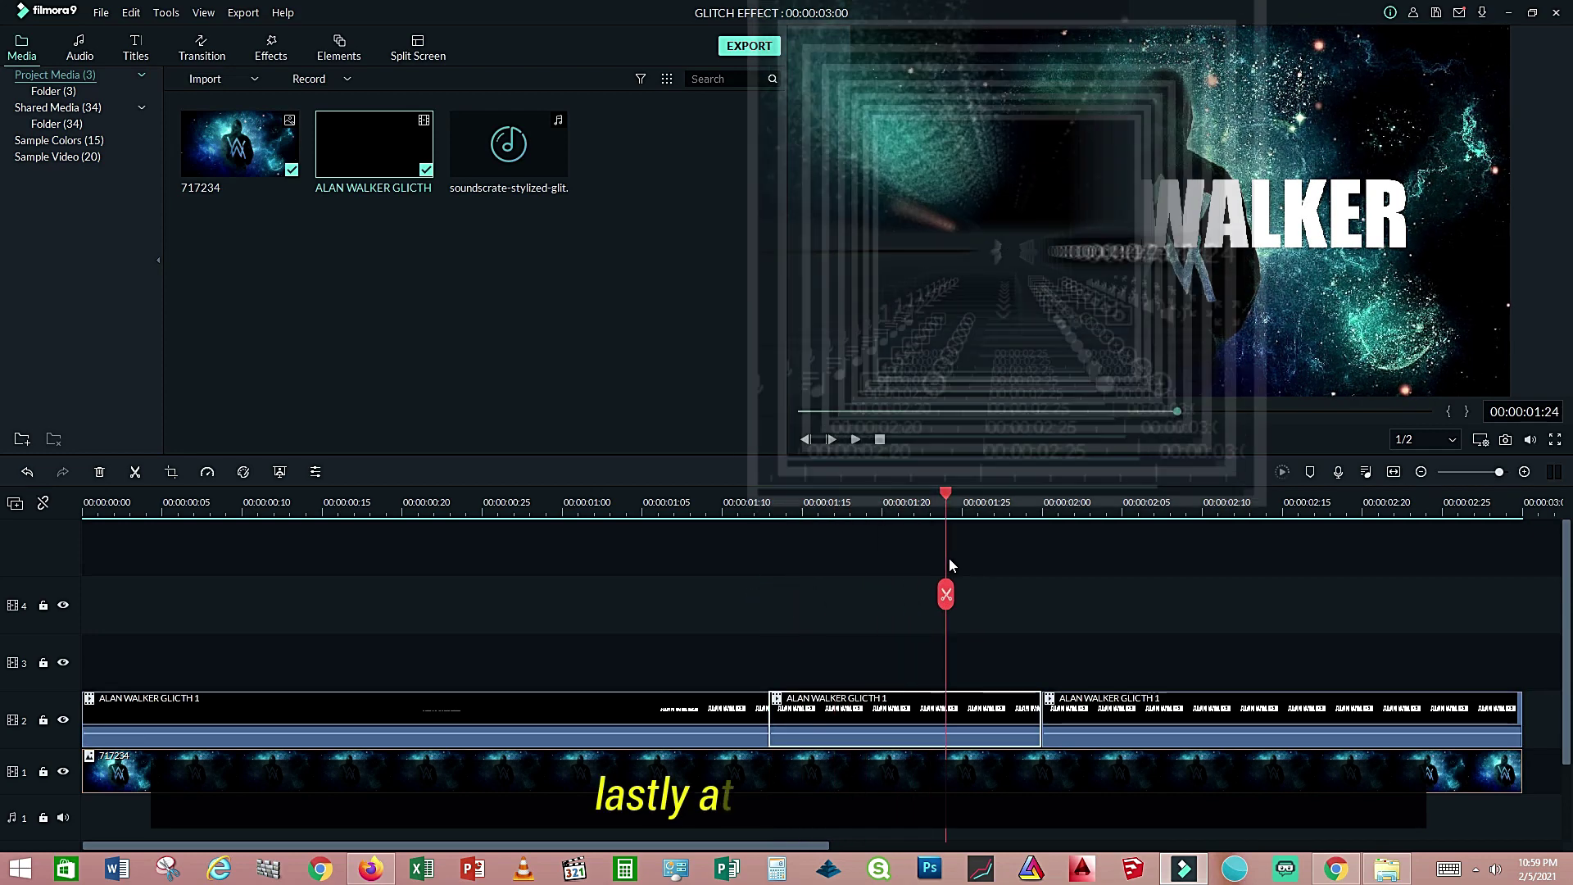
{"action": "left_click", "coordinate": [951, 711]}
{"action": "left_click", "coordinate": [946, 594]}
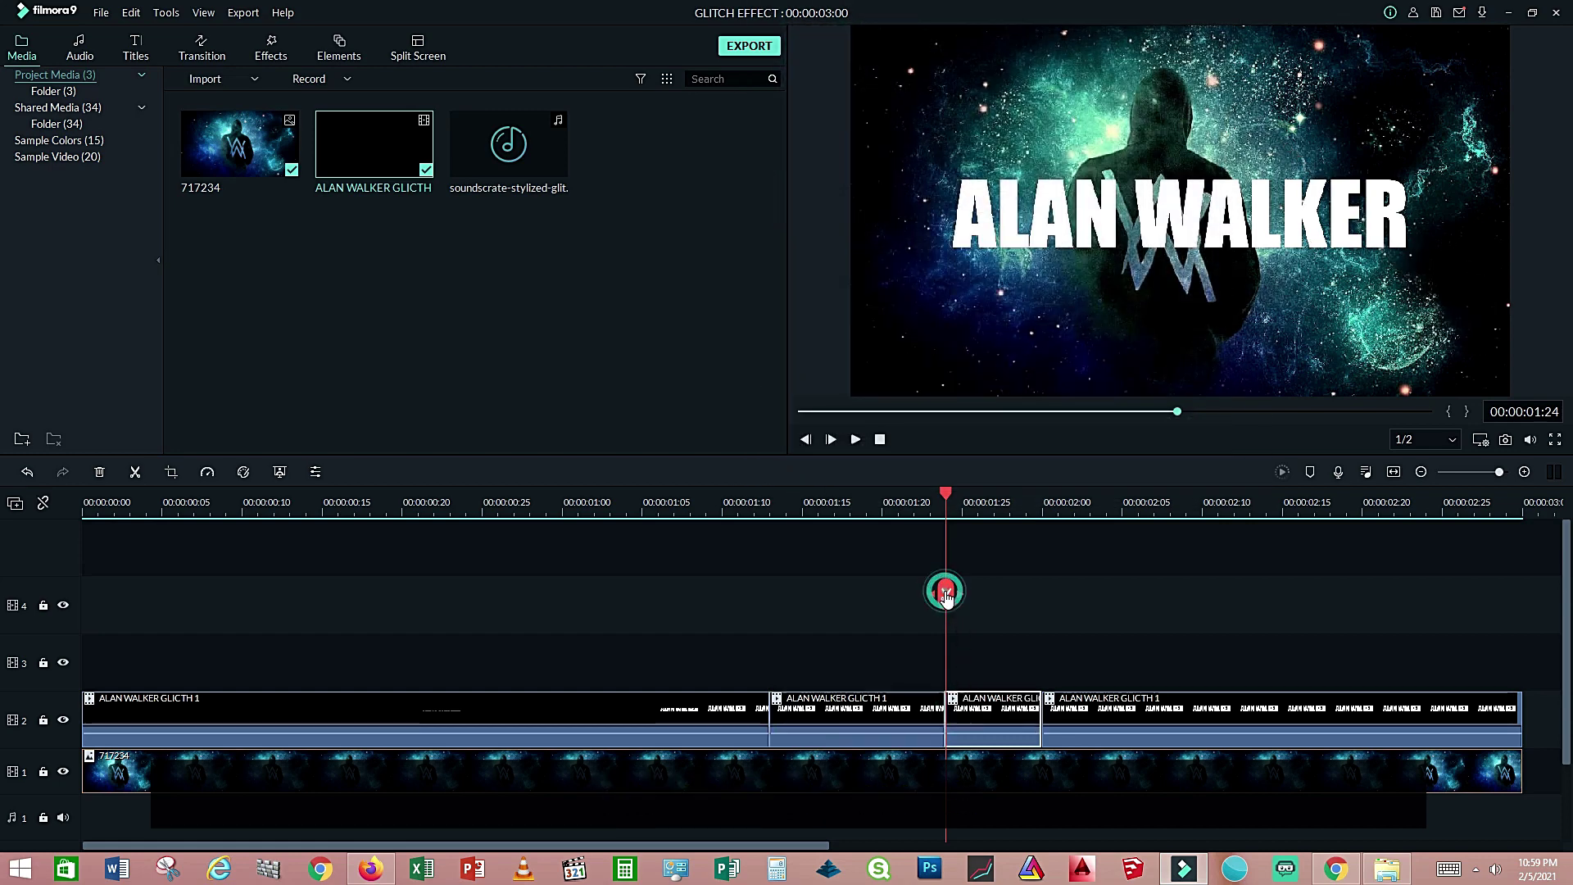
{"action": "left_click_drag", "start_coordinate": [943, 493], "coordinate": [899, 494]}
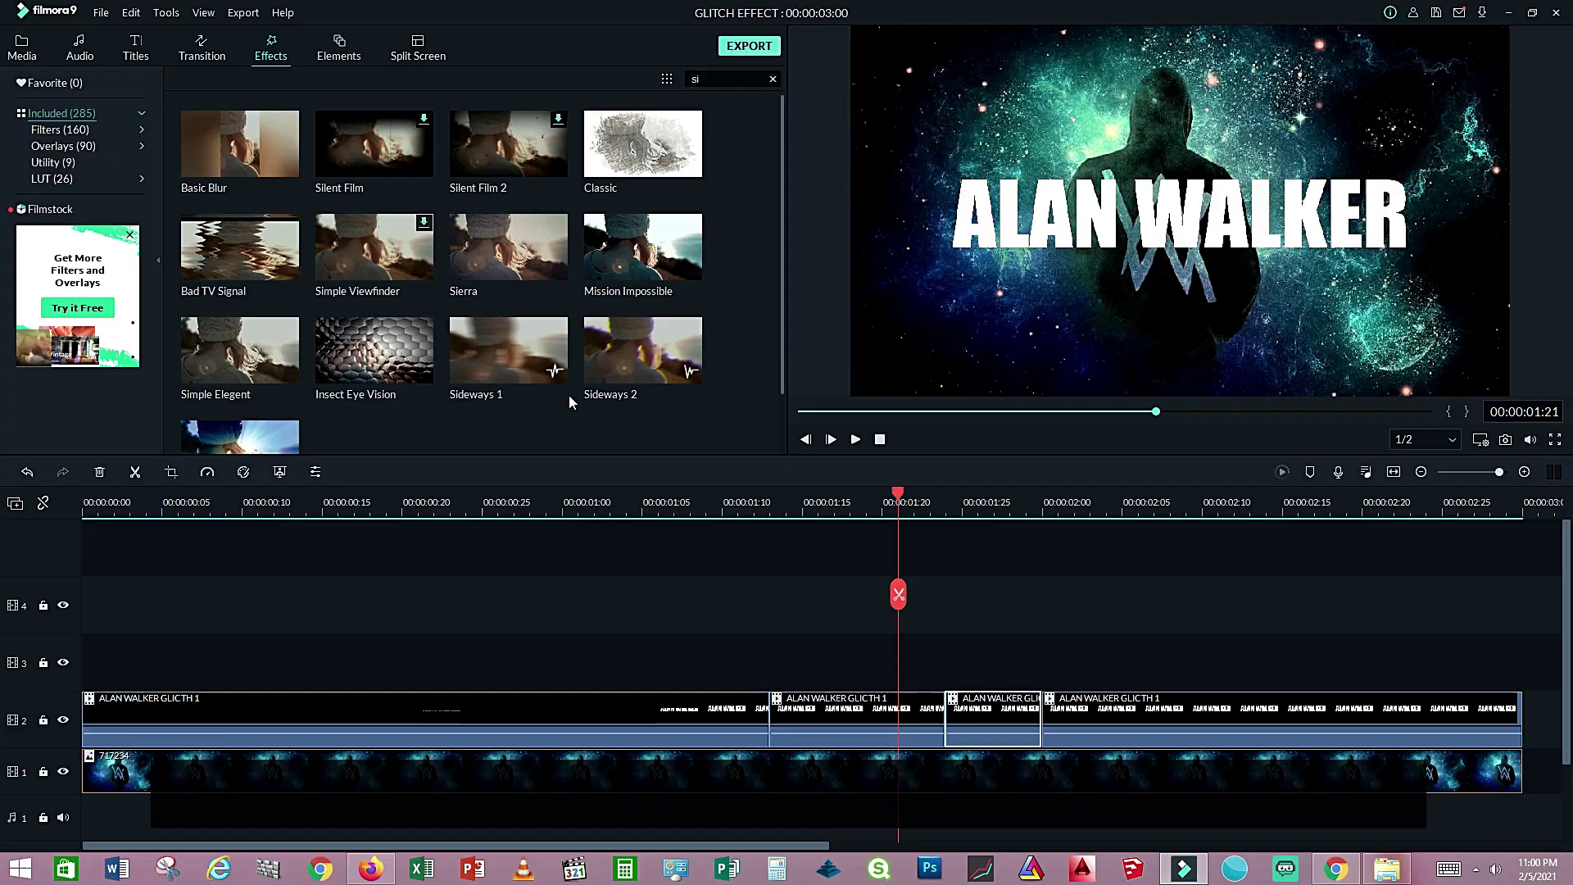
{"action": "type", "text": "de"}
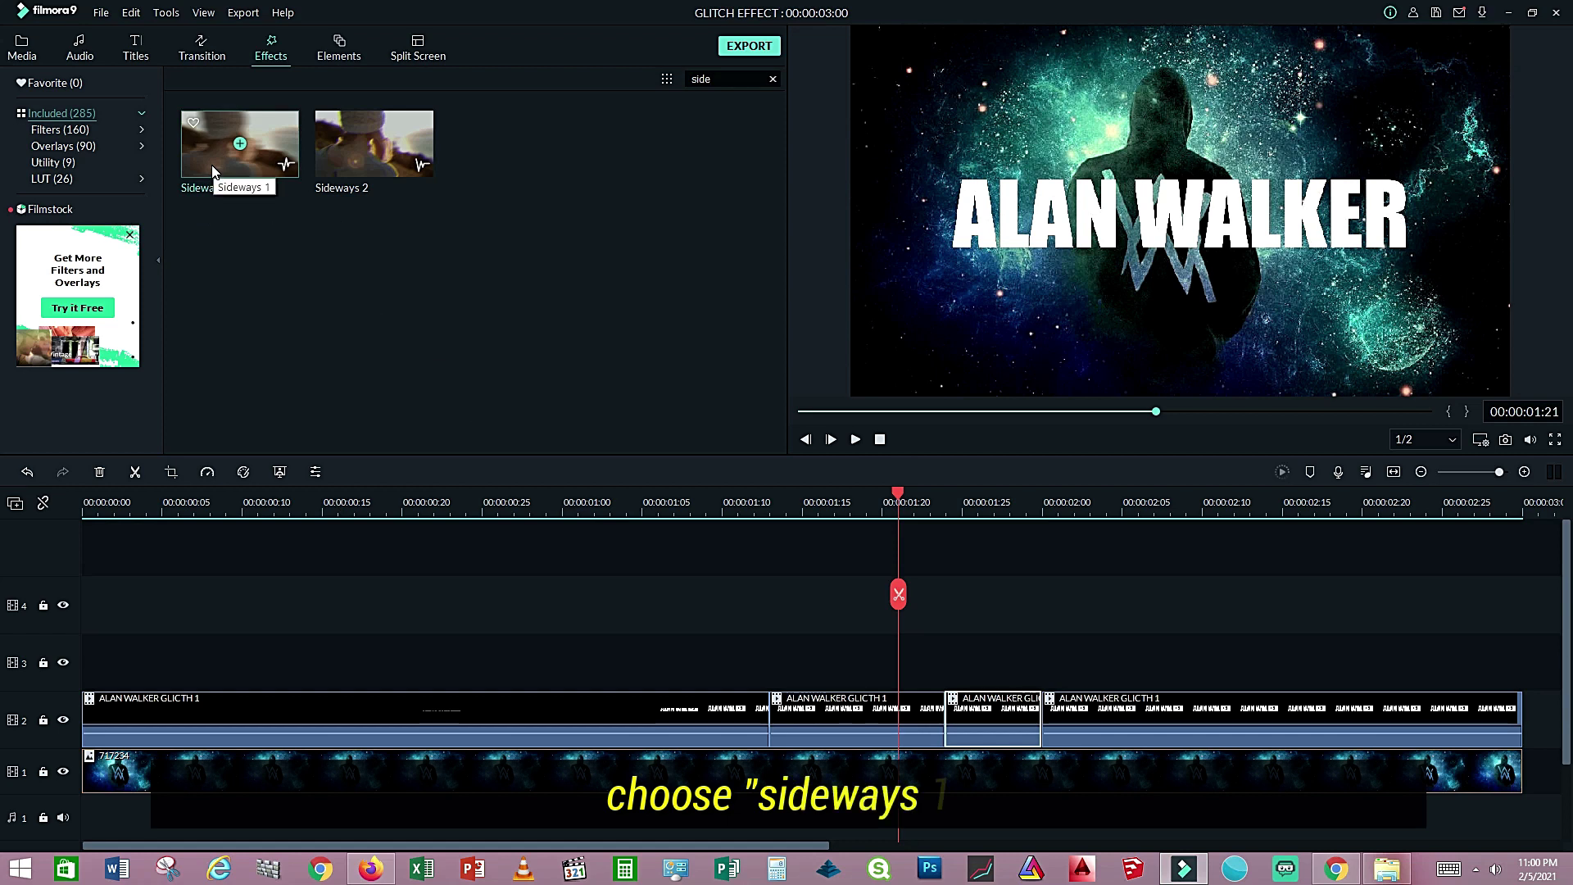
Apply the Sideways 1 effect to the first three title parts.
{"action": "left_click_drag", "start_coordinate": [213, 169], "coordinate": [209, 182]}
{"action": "left_click_drag", "start_coordinate": [415, 403], "coordinate": [269, 693]}
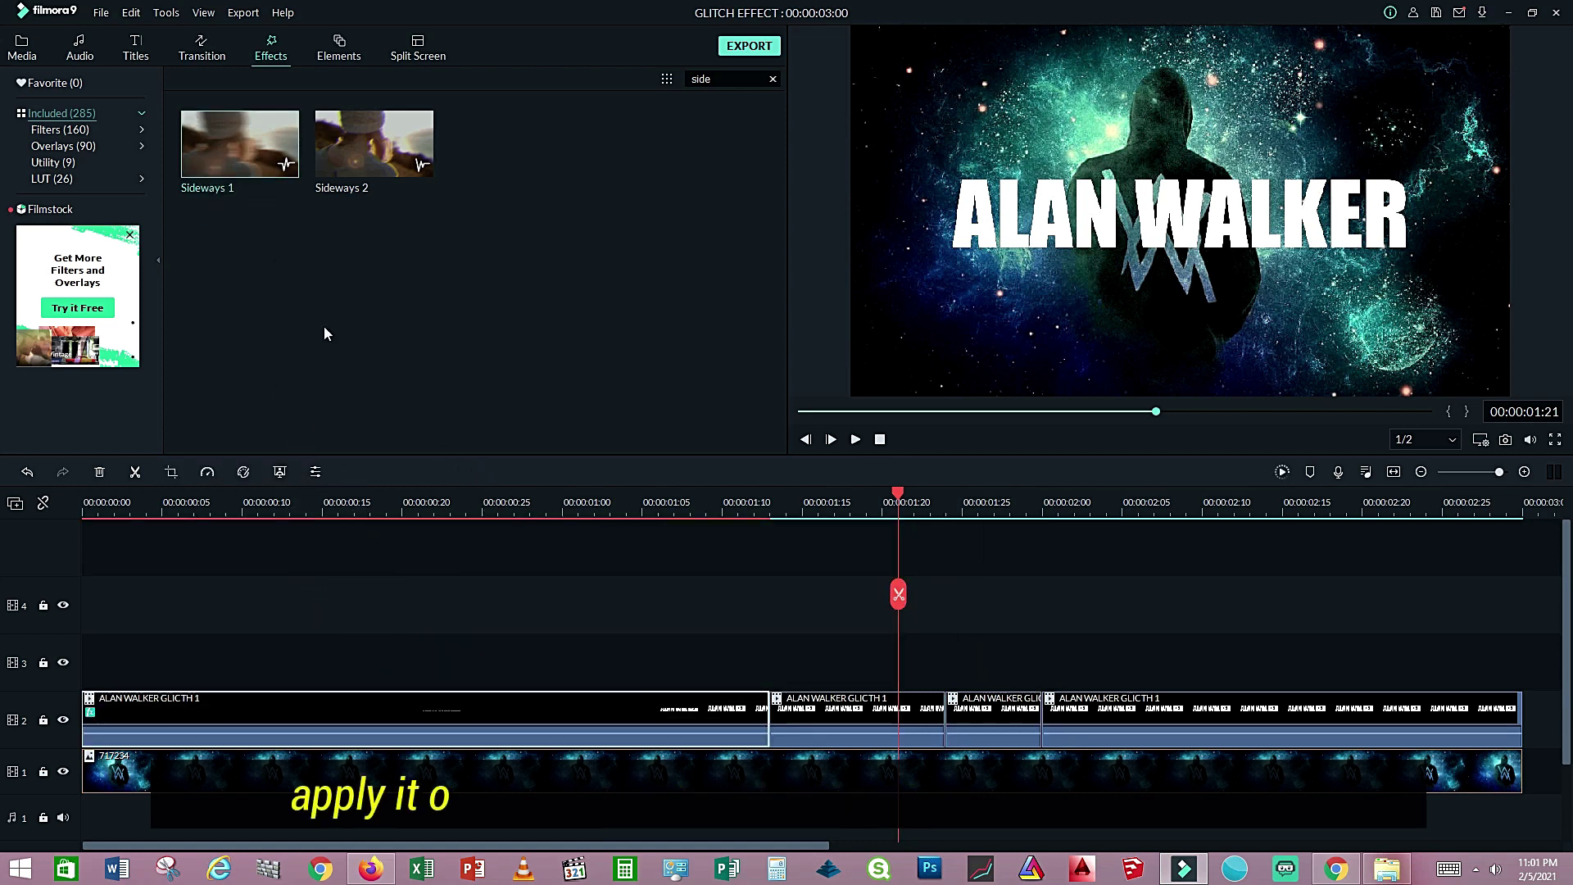
{"action": "left_click_drag", "start_coordinate": [208, 140], "coordinate": [771, 709]}
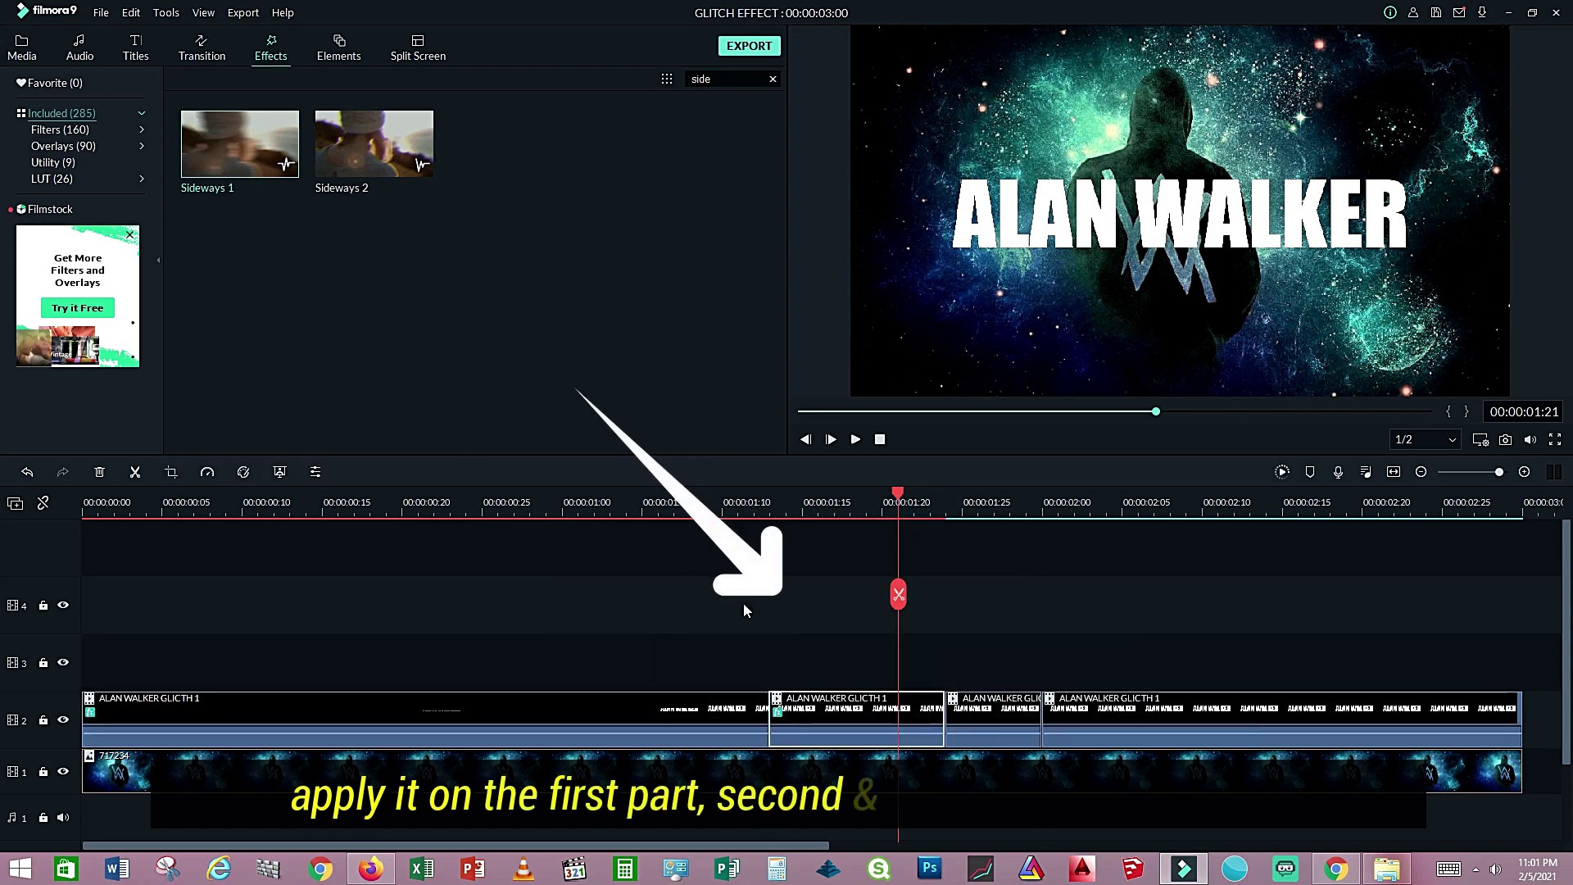
{"action": "left_click_drag", "start_coordinate": [220, 144], "coordinate": [951, 718]}
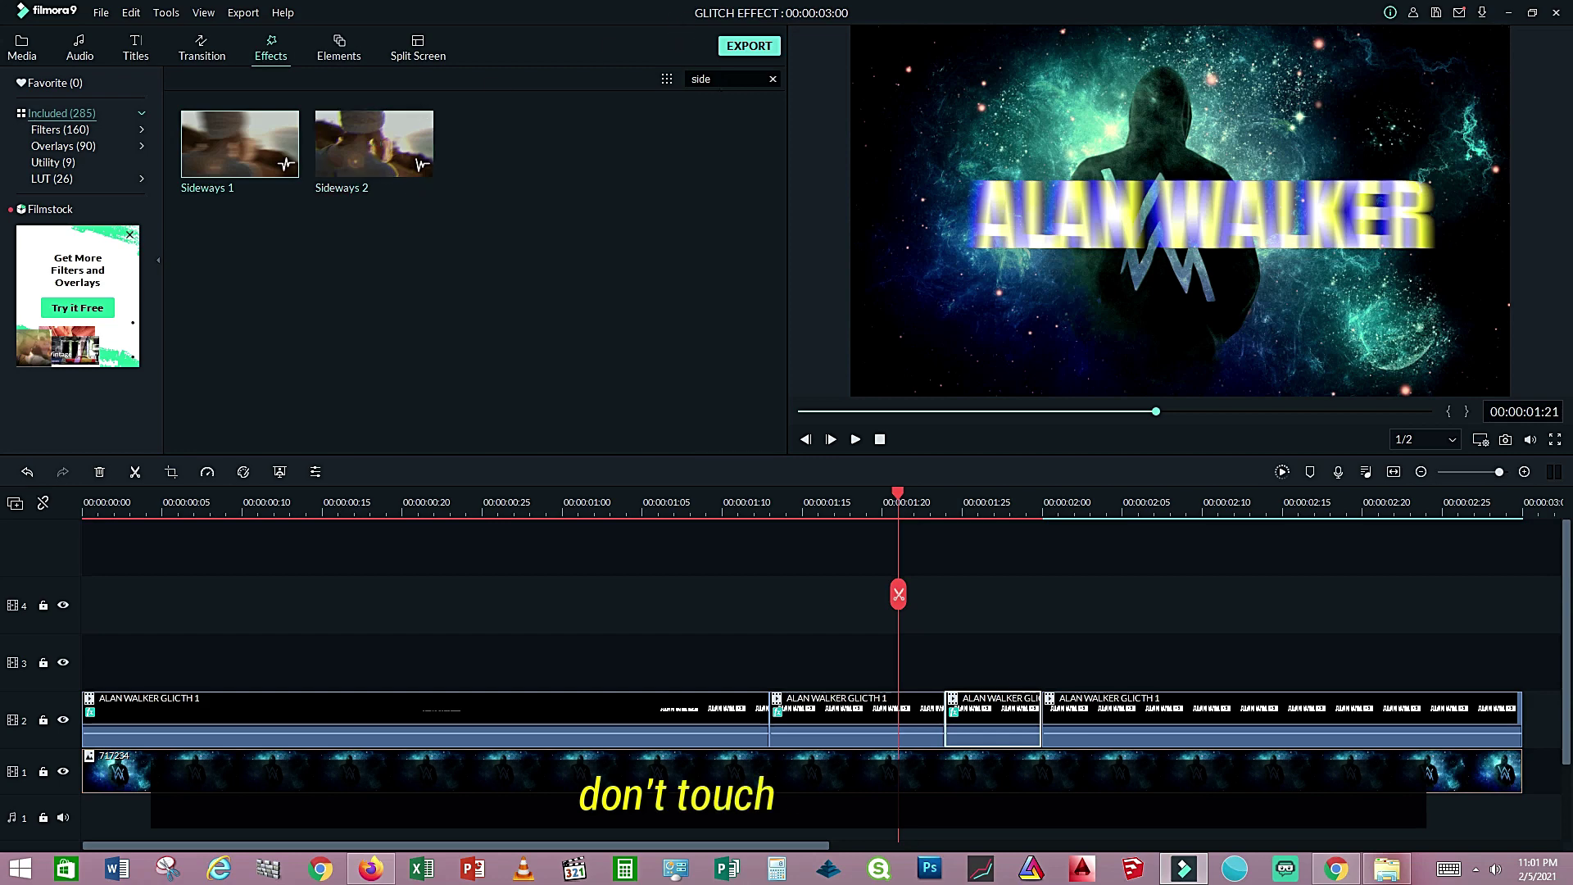
Add Chromatic Aberration and Flip effects to the second title part.
{"action": "double_click", "coordinate": [713, 78]}
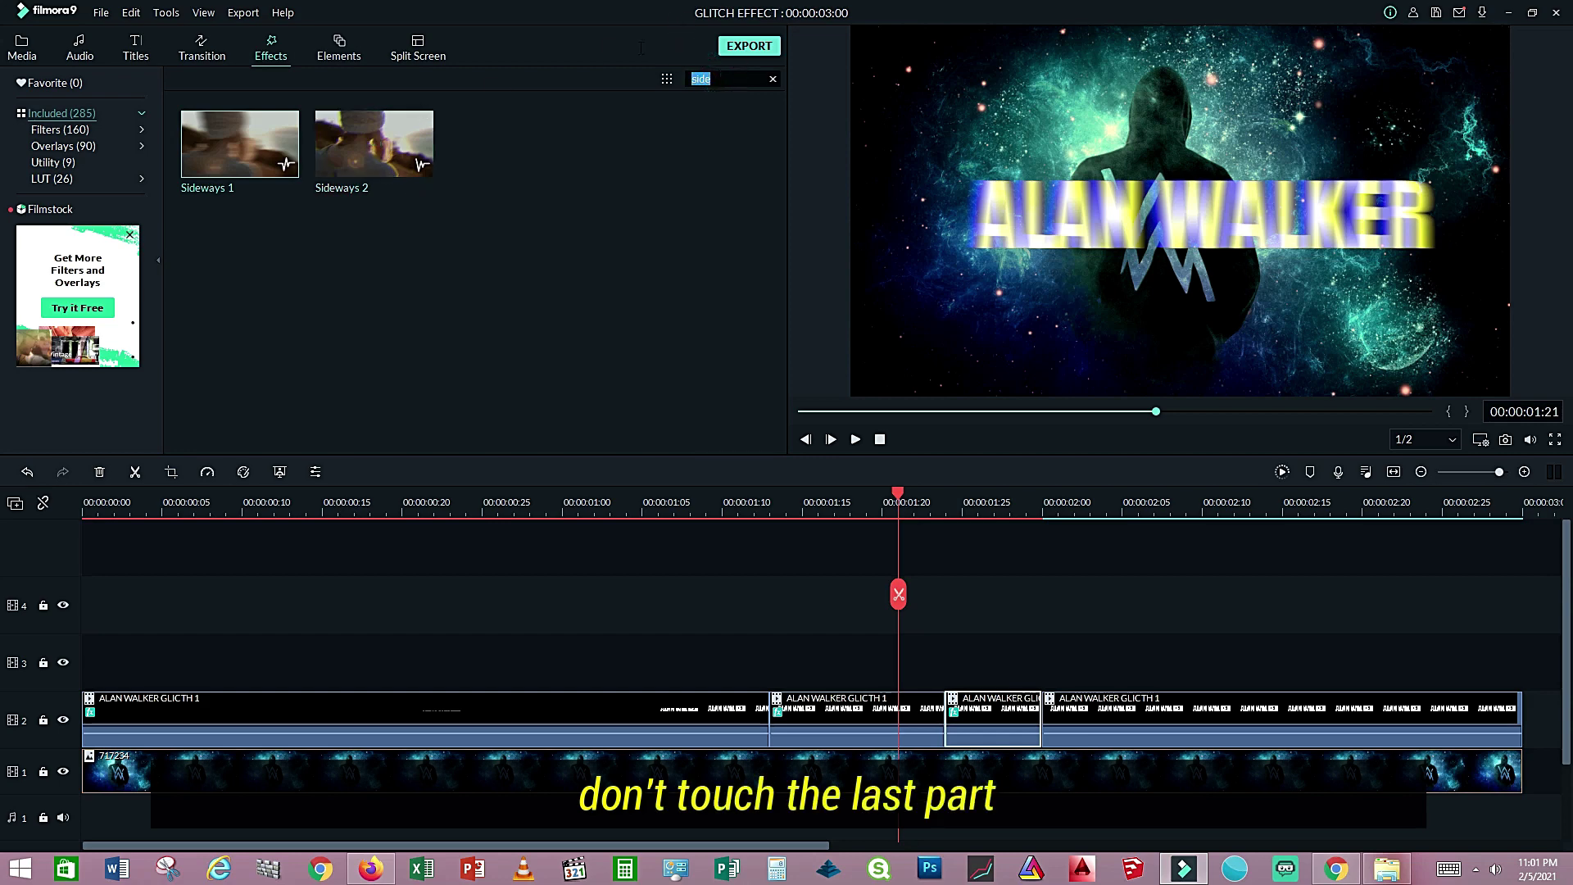
{"action": "key", "text": "BackSpace"}
{"action": "type", "text": "cg"}
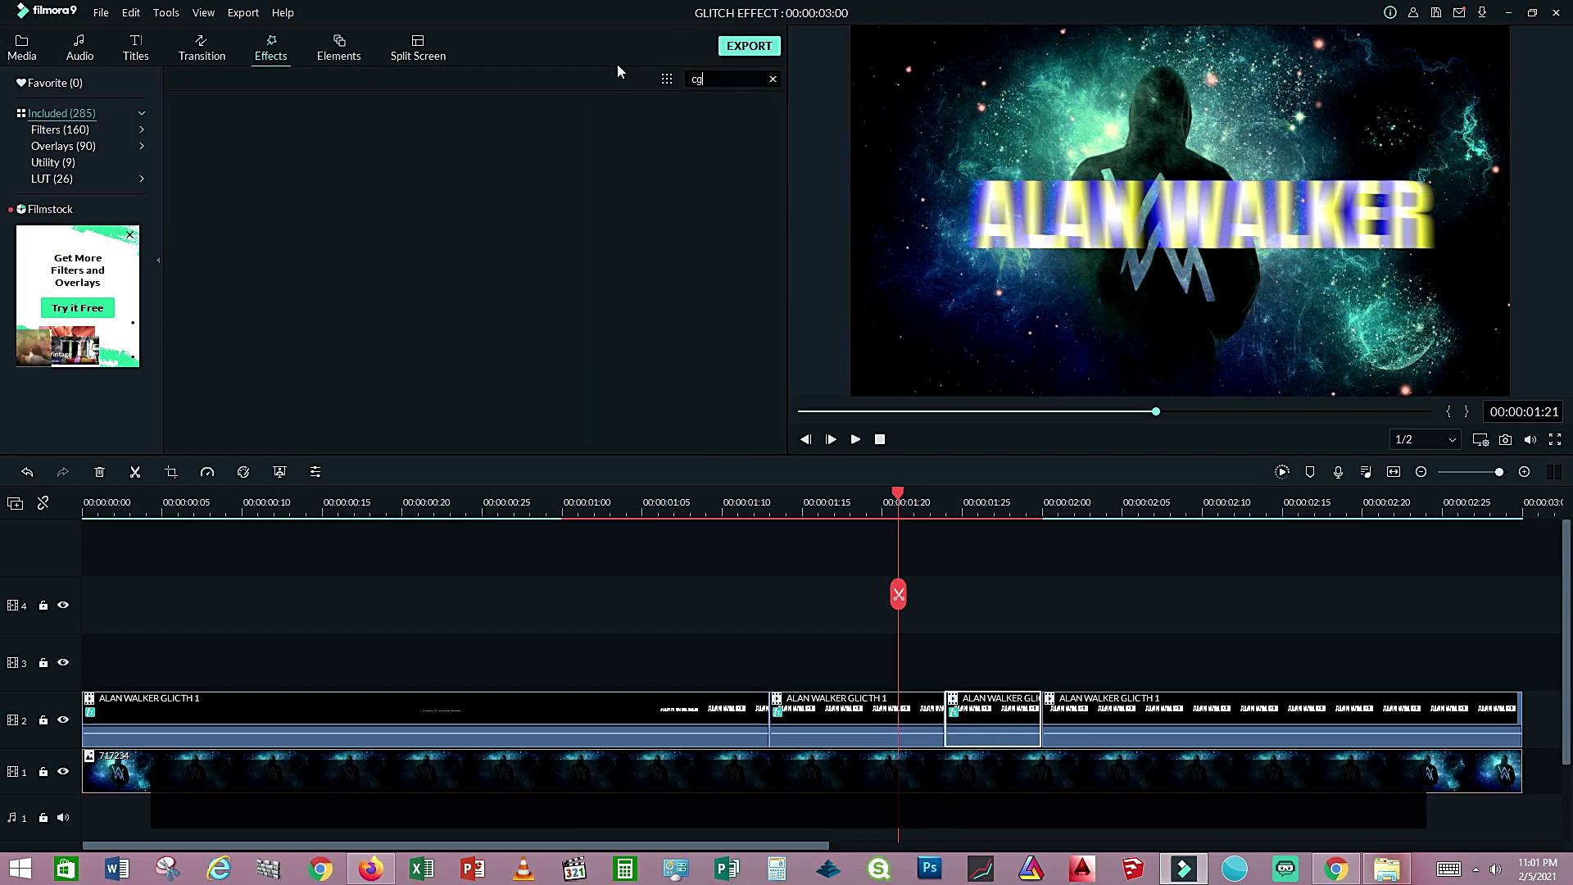
{"action": "key", "text": "BackSpace"}
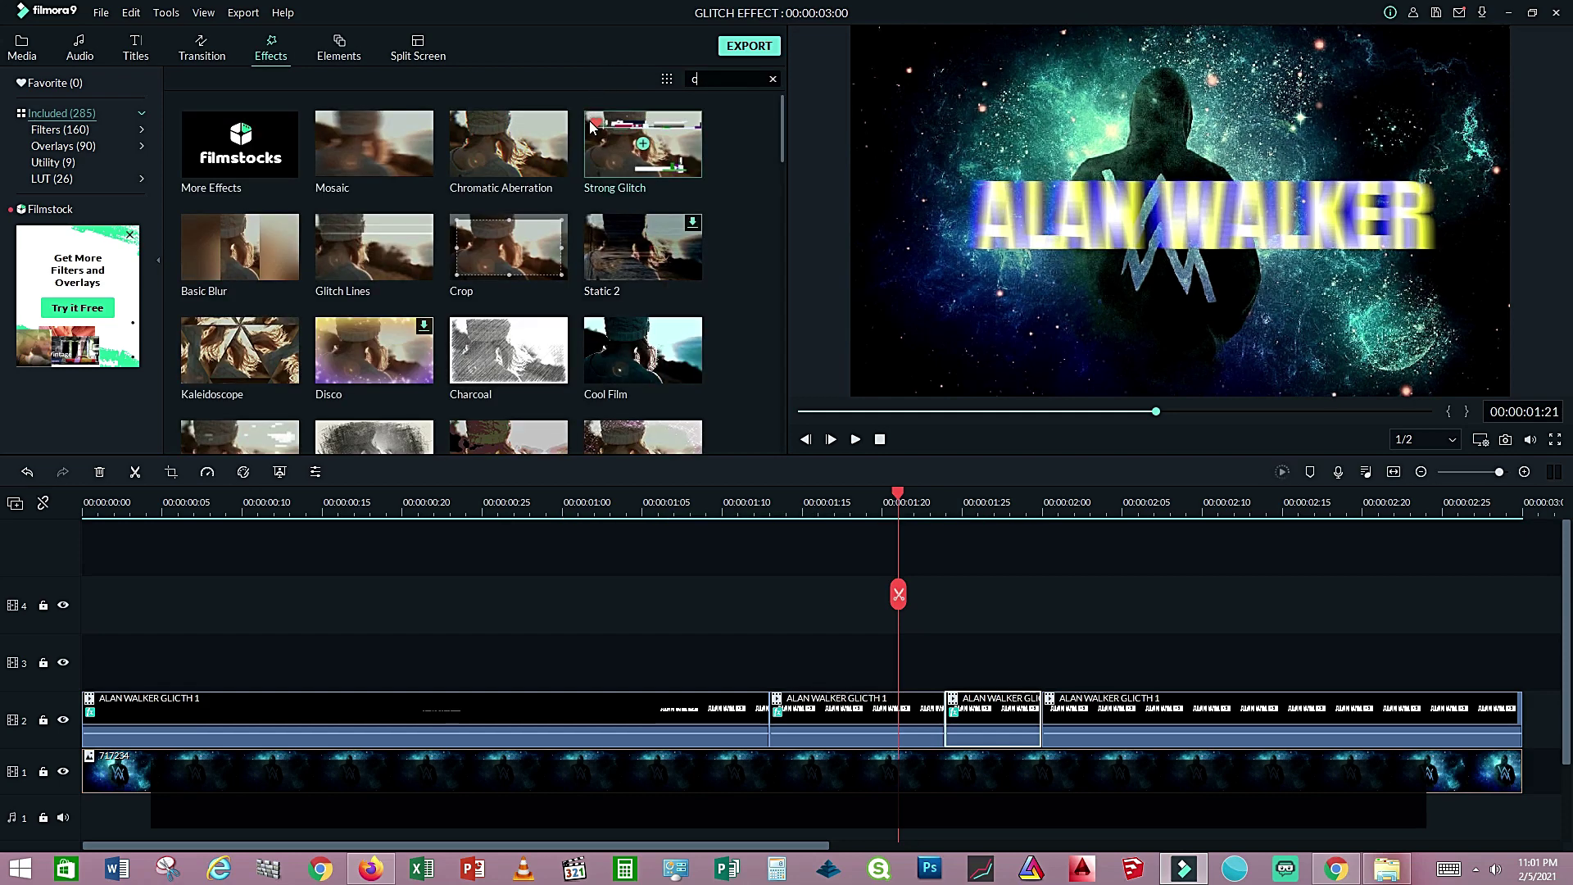
{"action": "type", "text": "hr"}
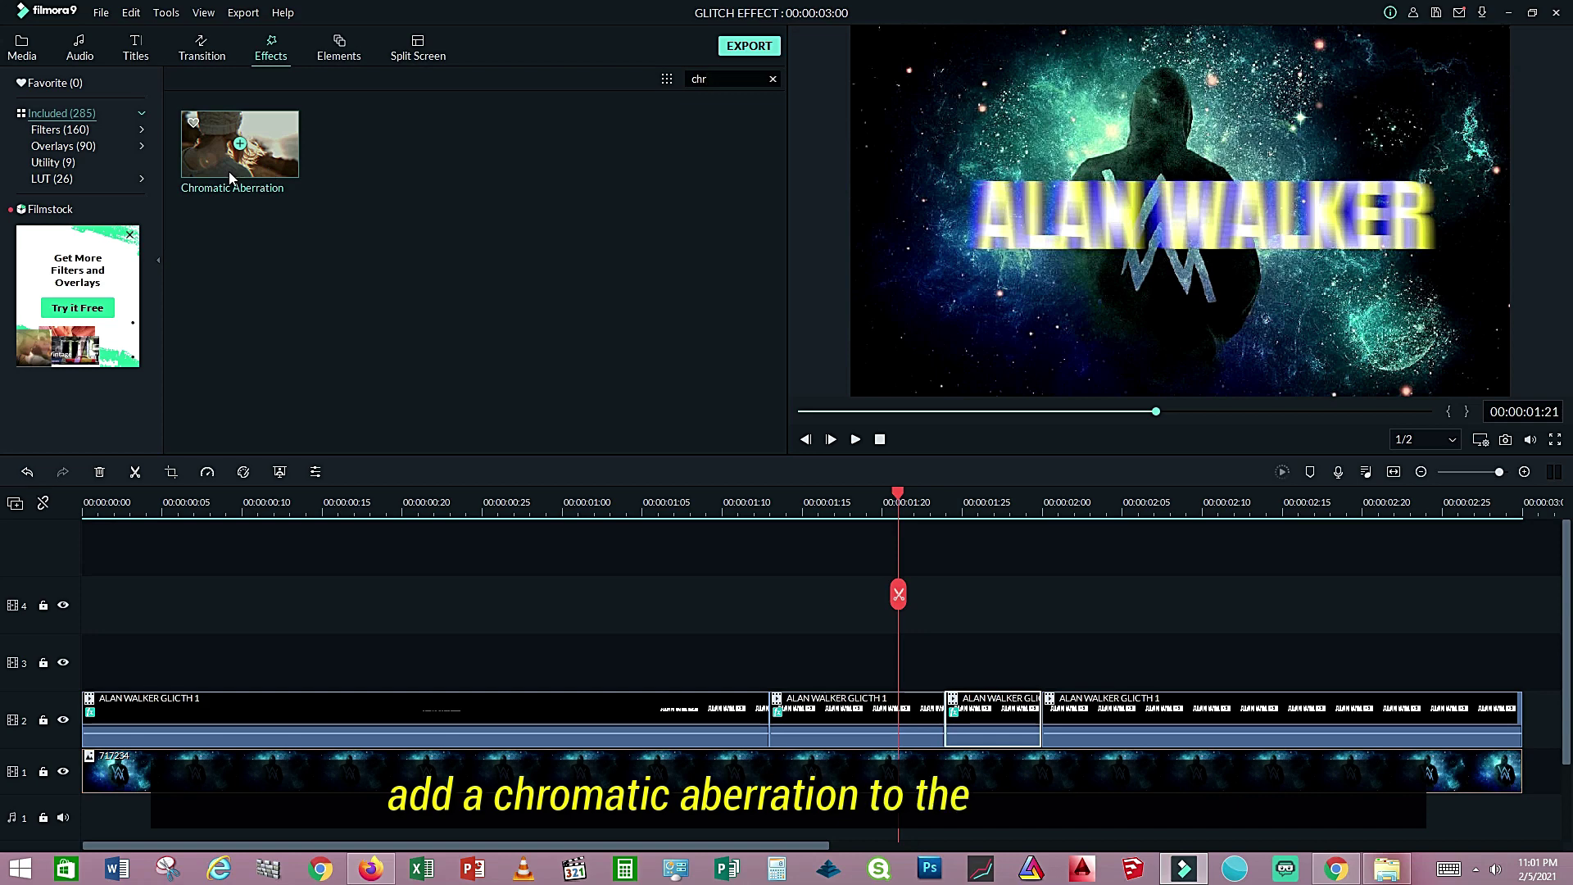
{"action": "mouse_move", "coordinate": [230, 178]}
{"action": "left_mouse_down"}
{"action": "mouse_move", "coordinate": [657, 533]}
{"action": "mouse_move", "coordinate": [775, 716]}
{"action": "left_mouse_up"}
{"action": "type", "text": "fli"}
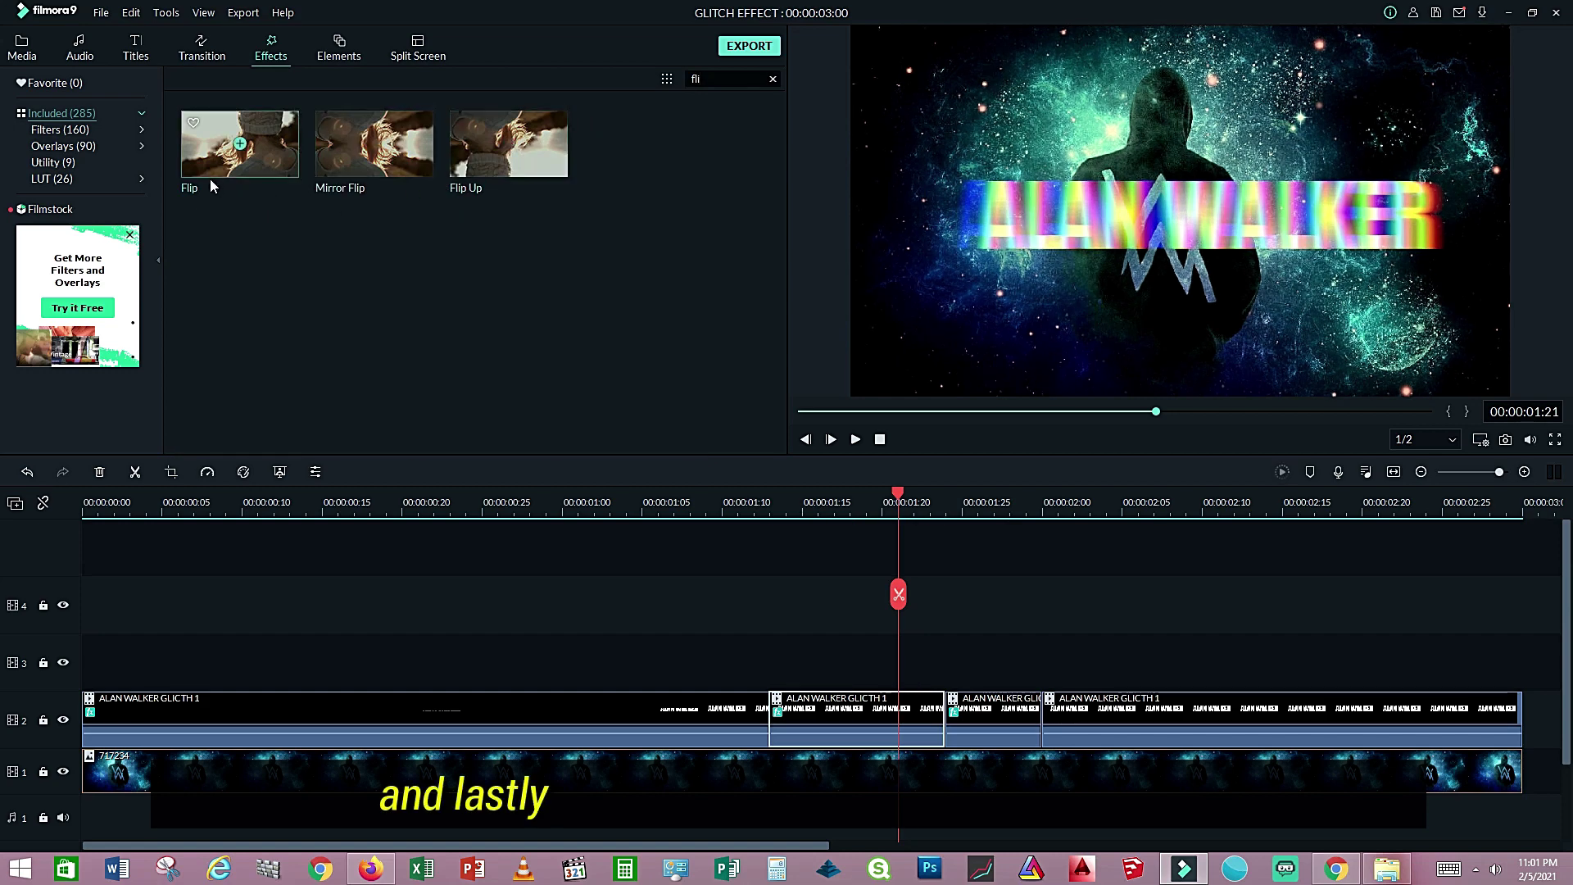
{"action": "left_click_drag", "start_coordinate": [209, 171], "coordinate": [775, 713]}
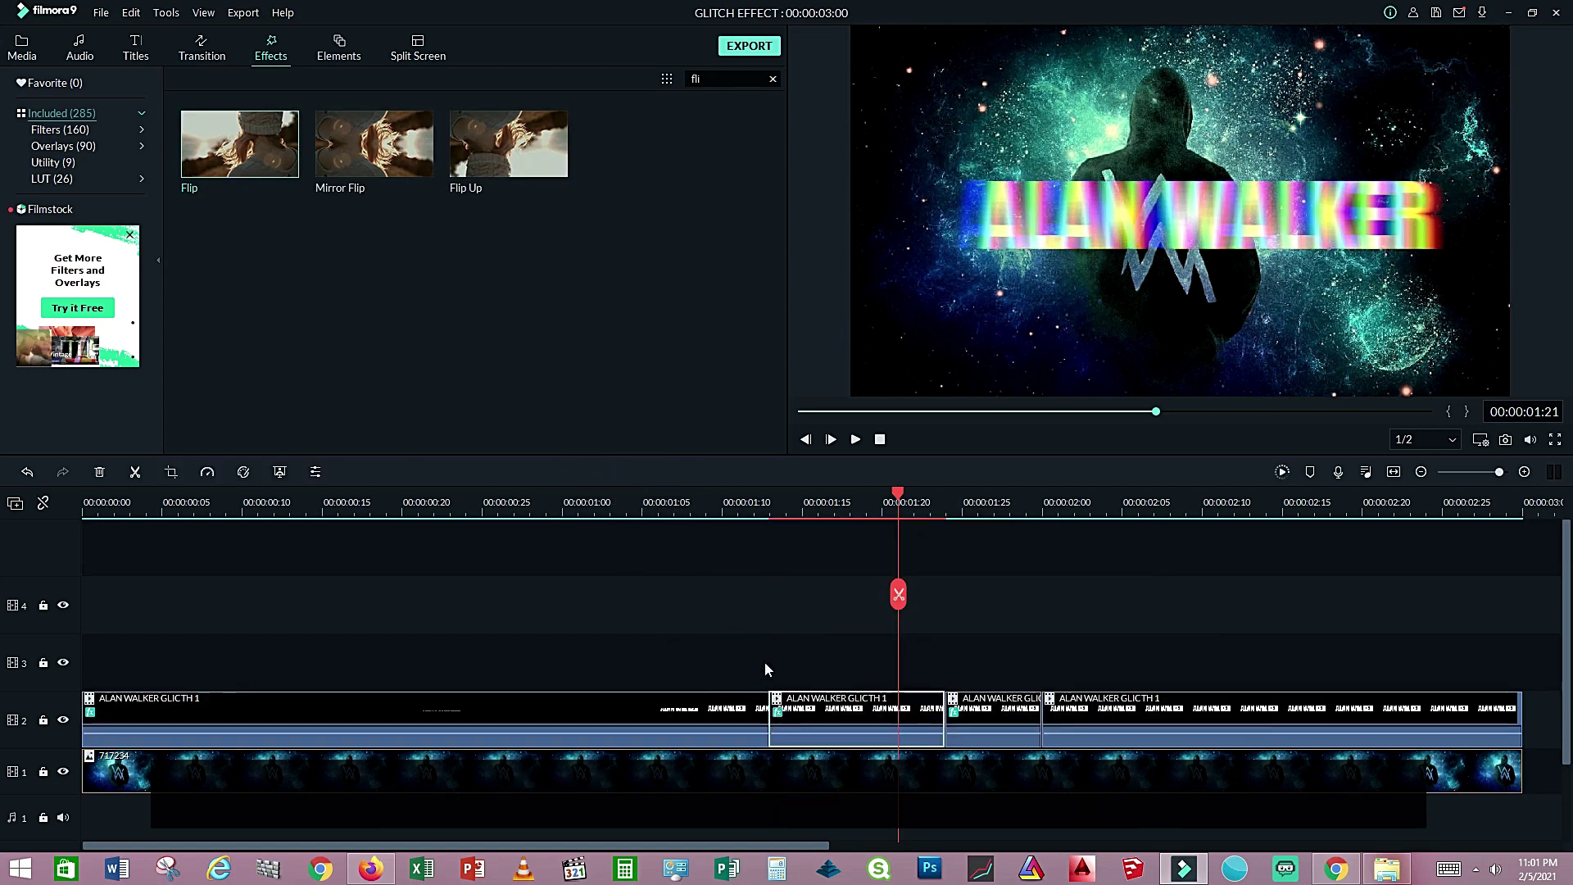
Lower the second part's Chromatic Aberration Fade to 0.30 and confirm the settings.
{"action": "double_click", "coordinate": [848, 715]}
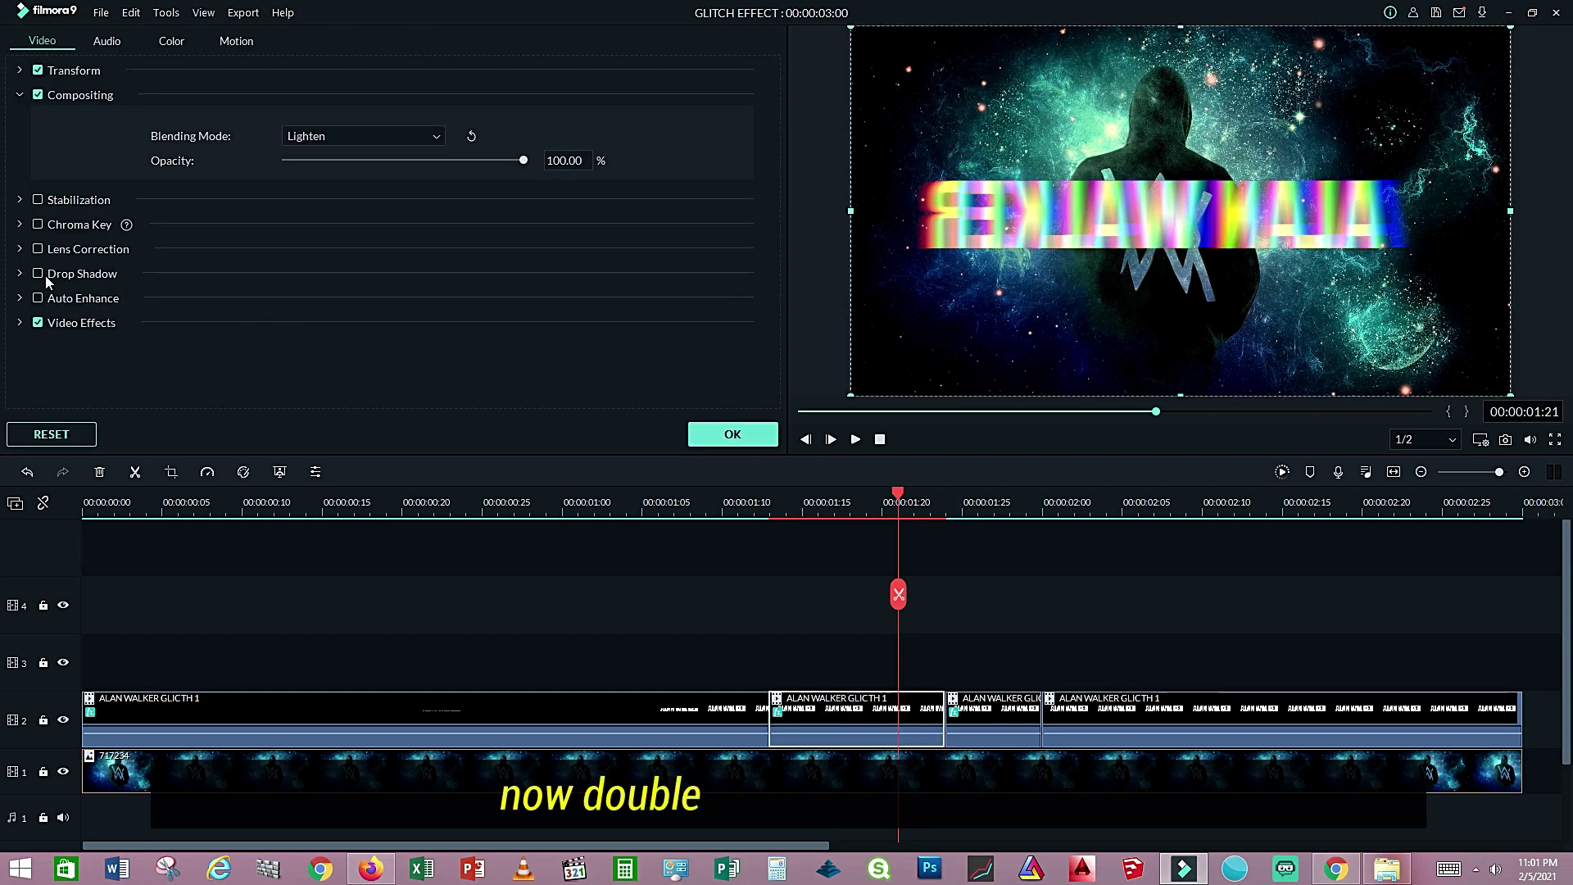
{"action": "left_click", "coordinate": [18, 325]}
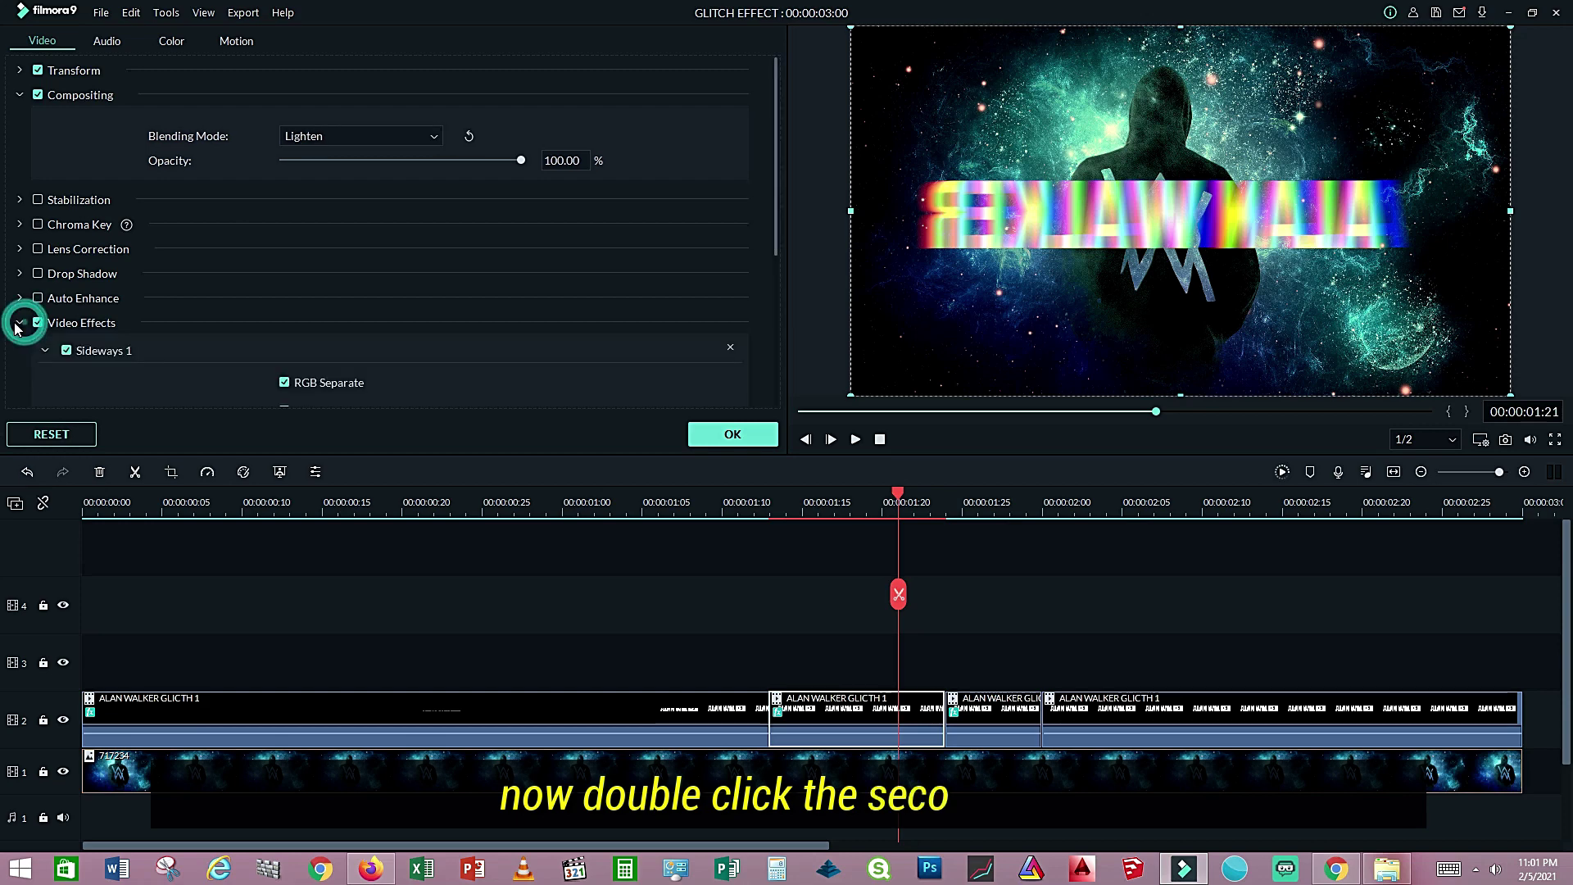
{"action": "left_click", "coordinate": [46, 350]}
{"action": "scroll", "coordinate": [34, 142], "scroll_direction": "down", "scroll_amount": 3}
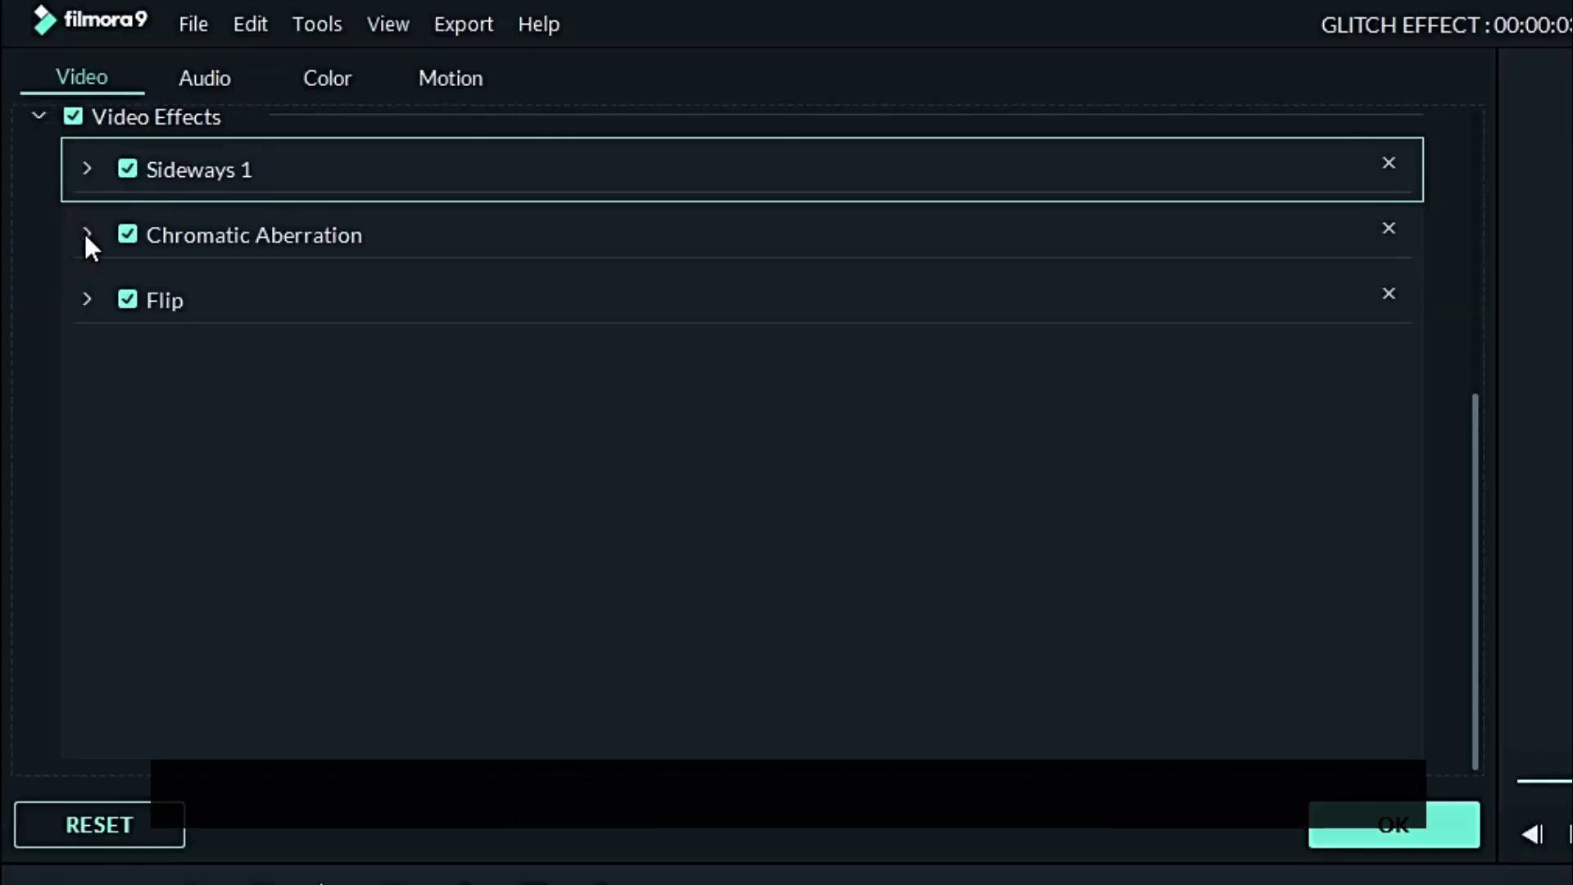
{"action": "left_click", "coordinate": [86, 235]}
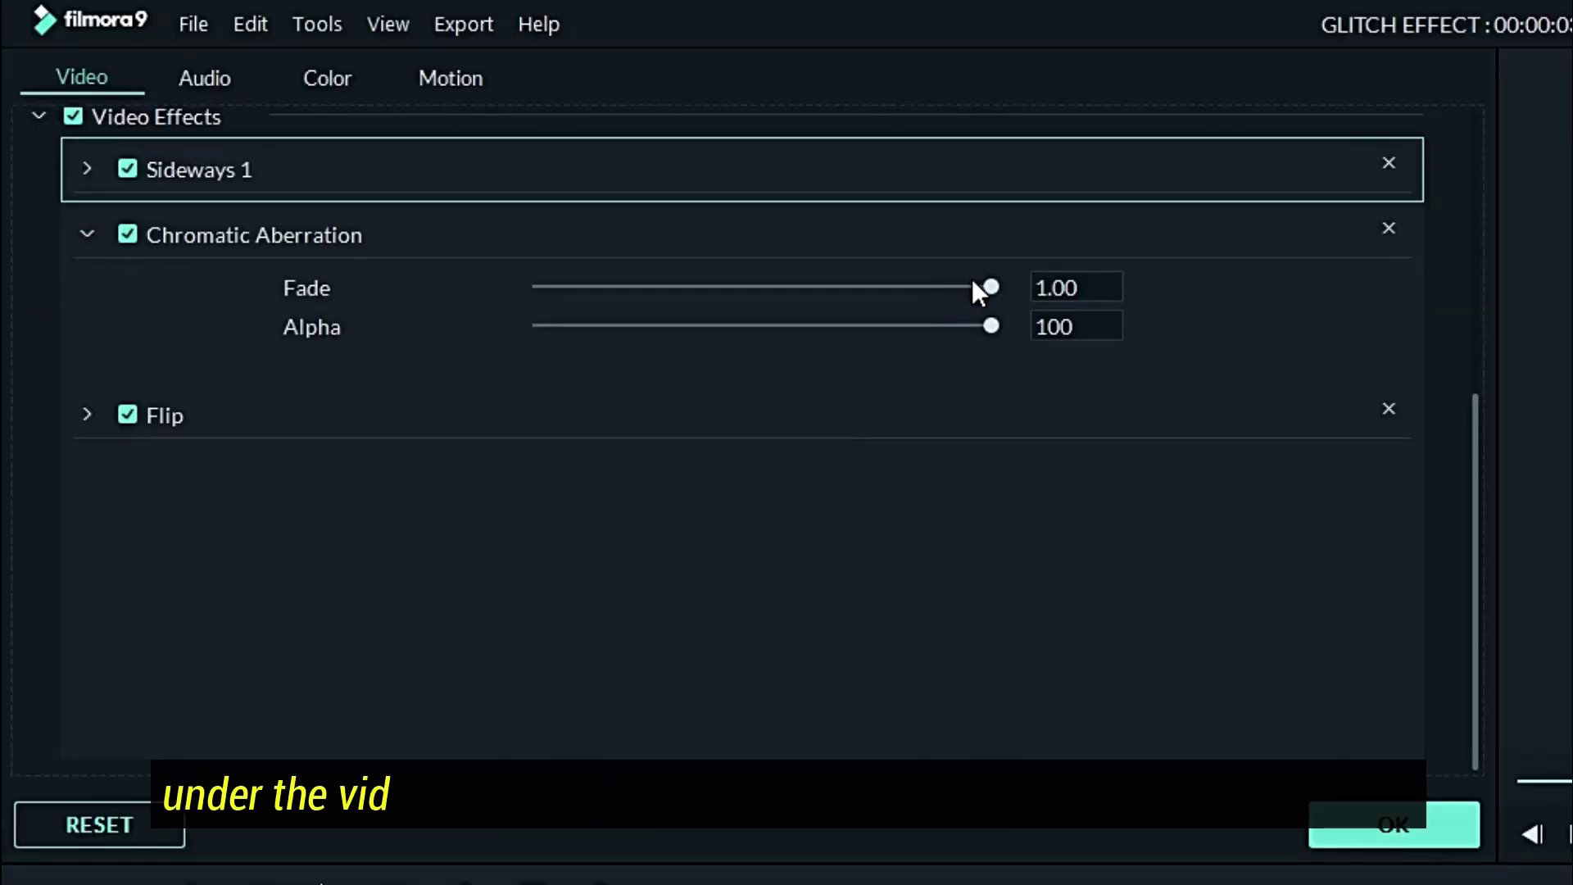
{"action": "left_click_drag", "start_coordinate": [992, 294], "coordinate": [875, 293]}
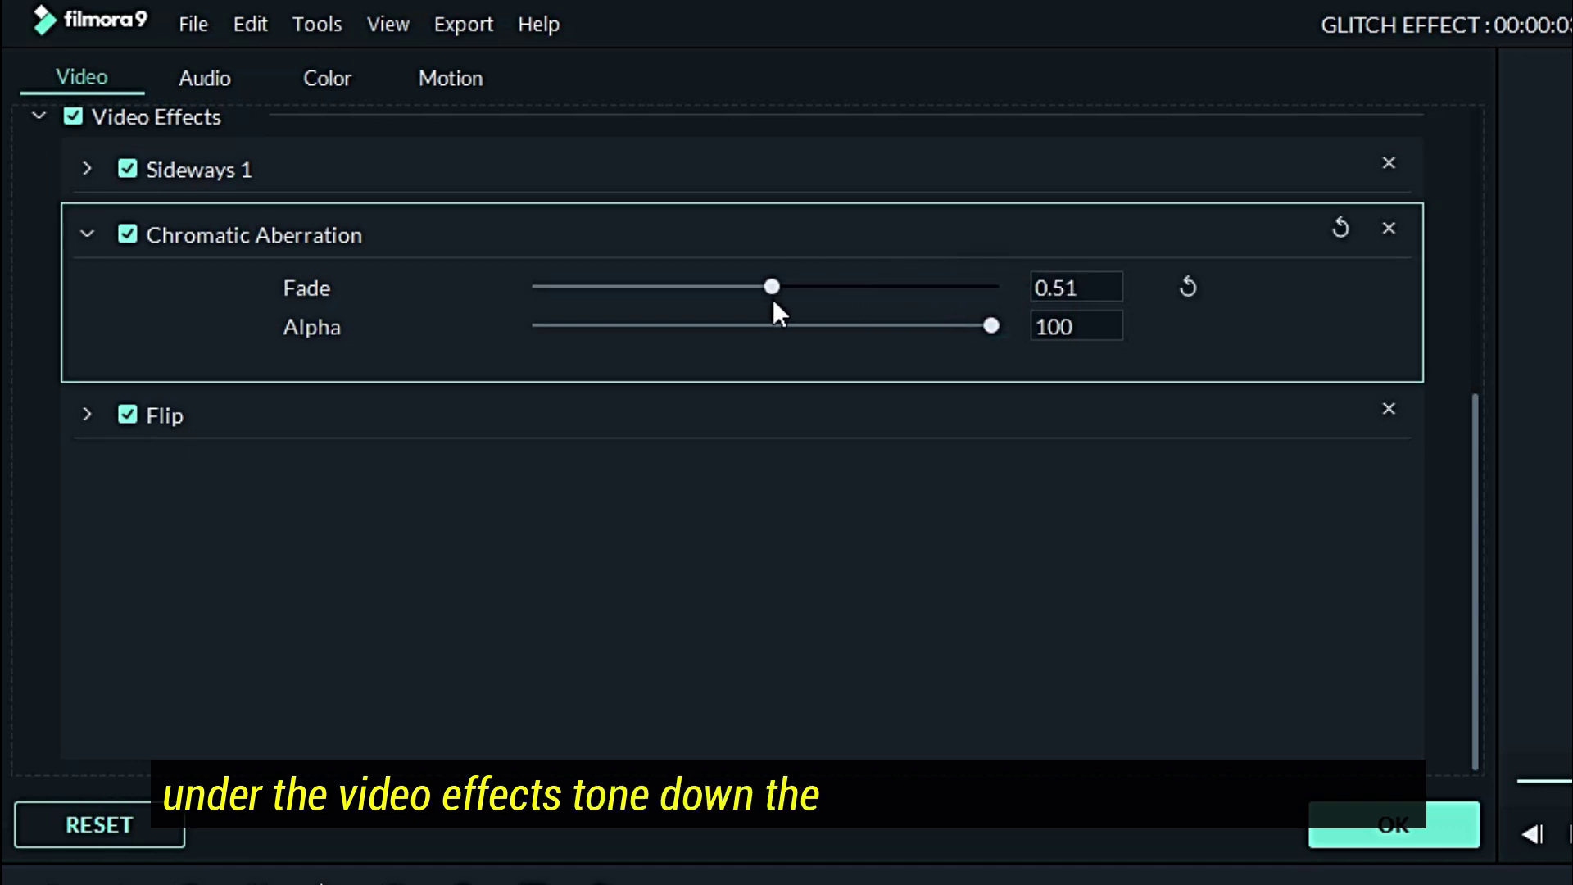
{"action": "left_click_drag", "start_coordinate": [695, 331], "coordinate": [677, 341]}
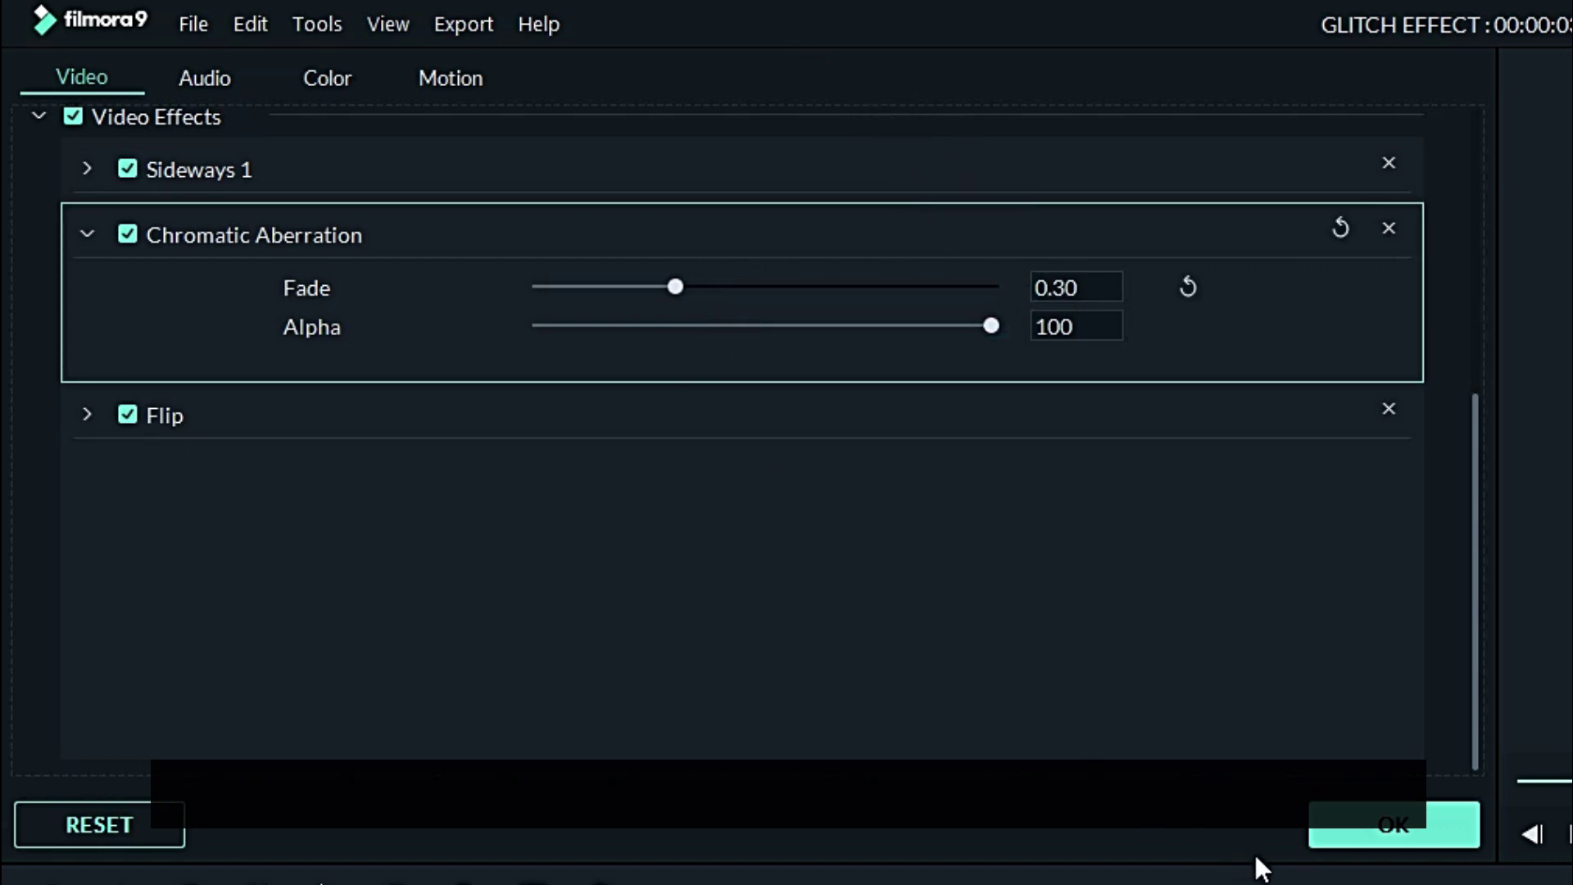
{"action": "left_click", "coordinate": [1394, 836]}
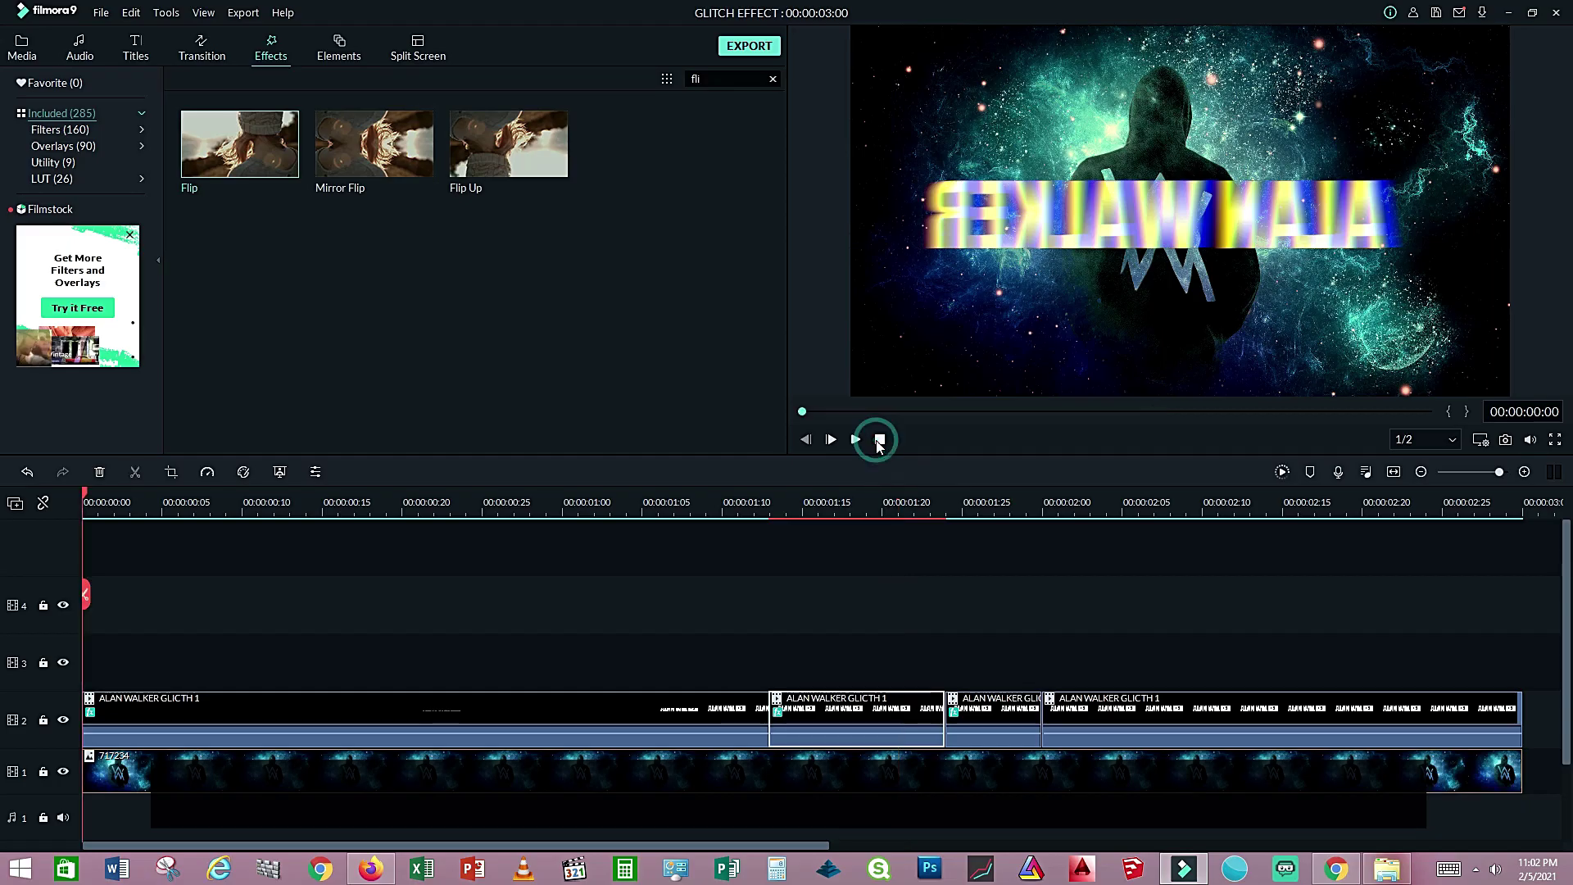
Preview the edited title and place the glitch sound on Audio 1 at 00:00:00:19.
{"action": "left_click", "coordinate": [879, 440]}
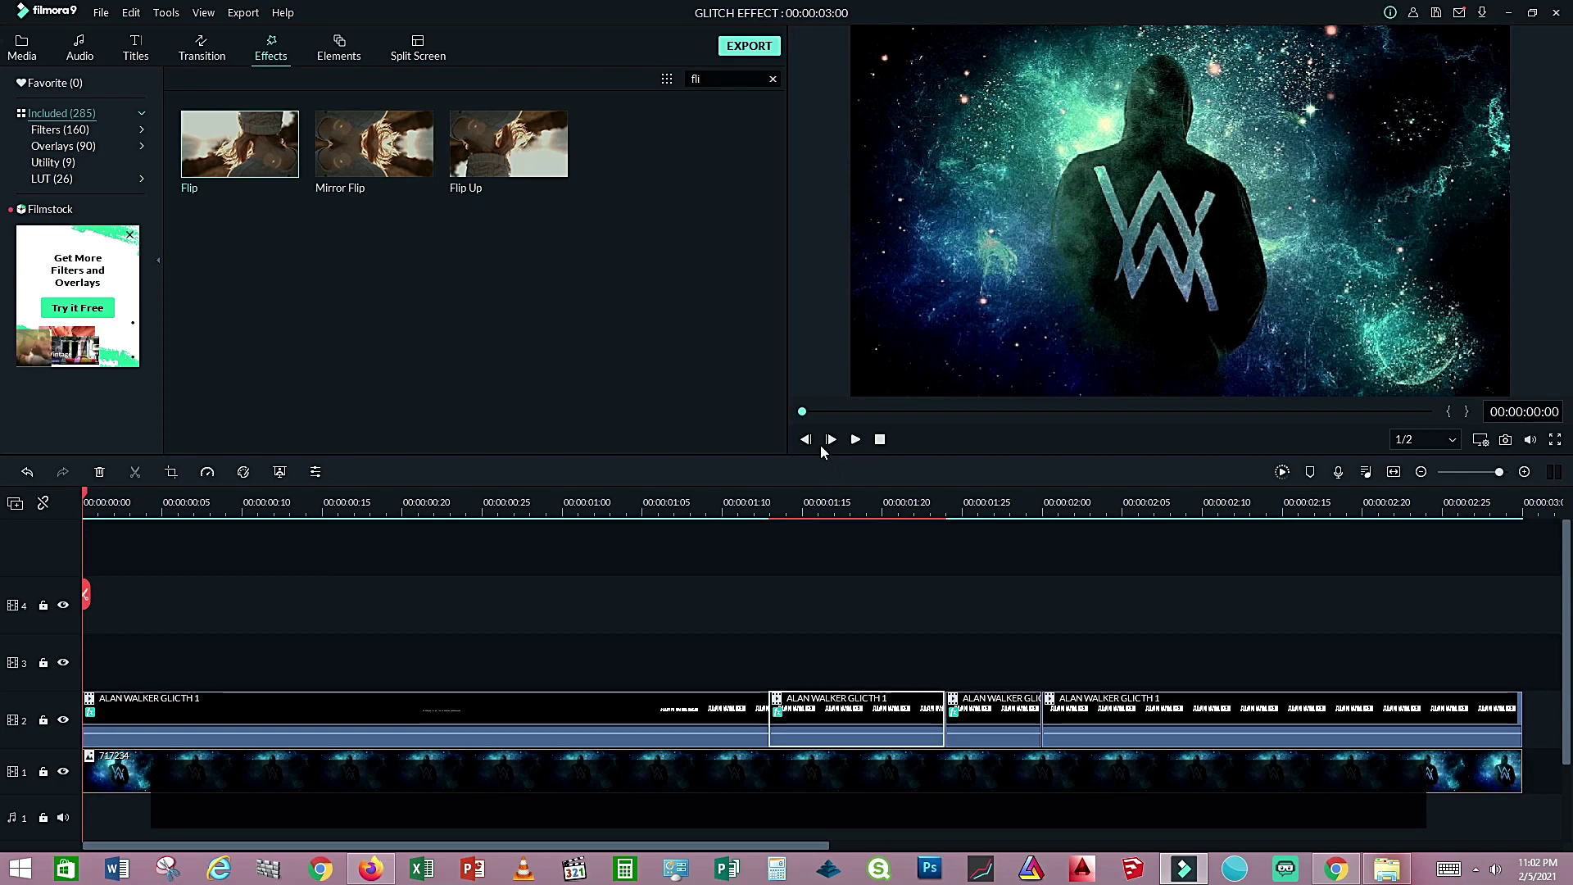
{"action": "left_click", "coordinate": [856, 440]}
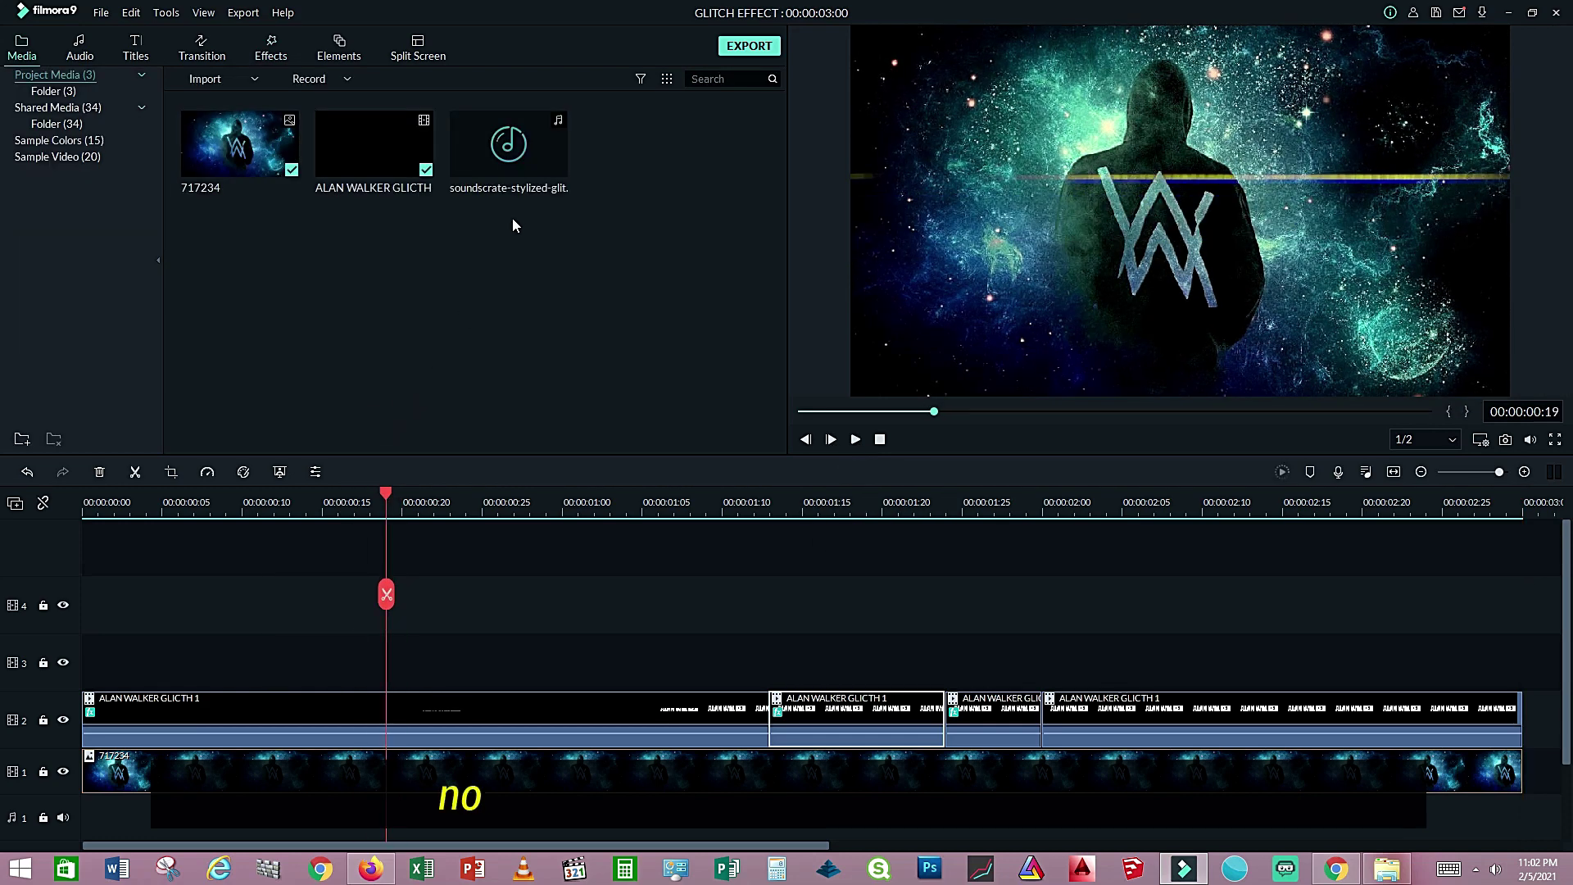
{"action": "left_click_drag", "start_coordinate": [484, 168], "coordinate": [426, 816]}
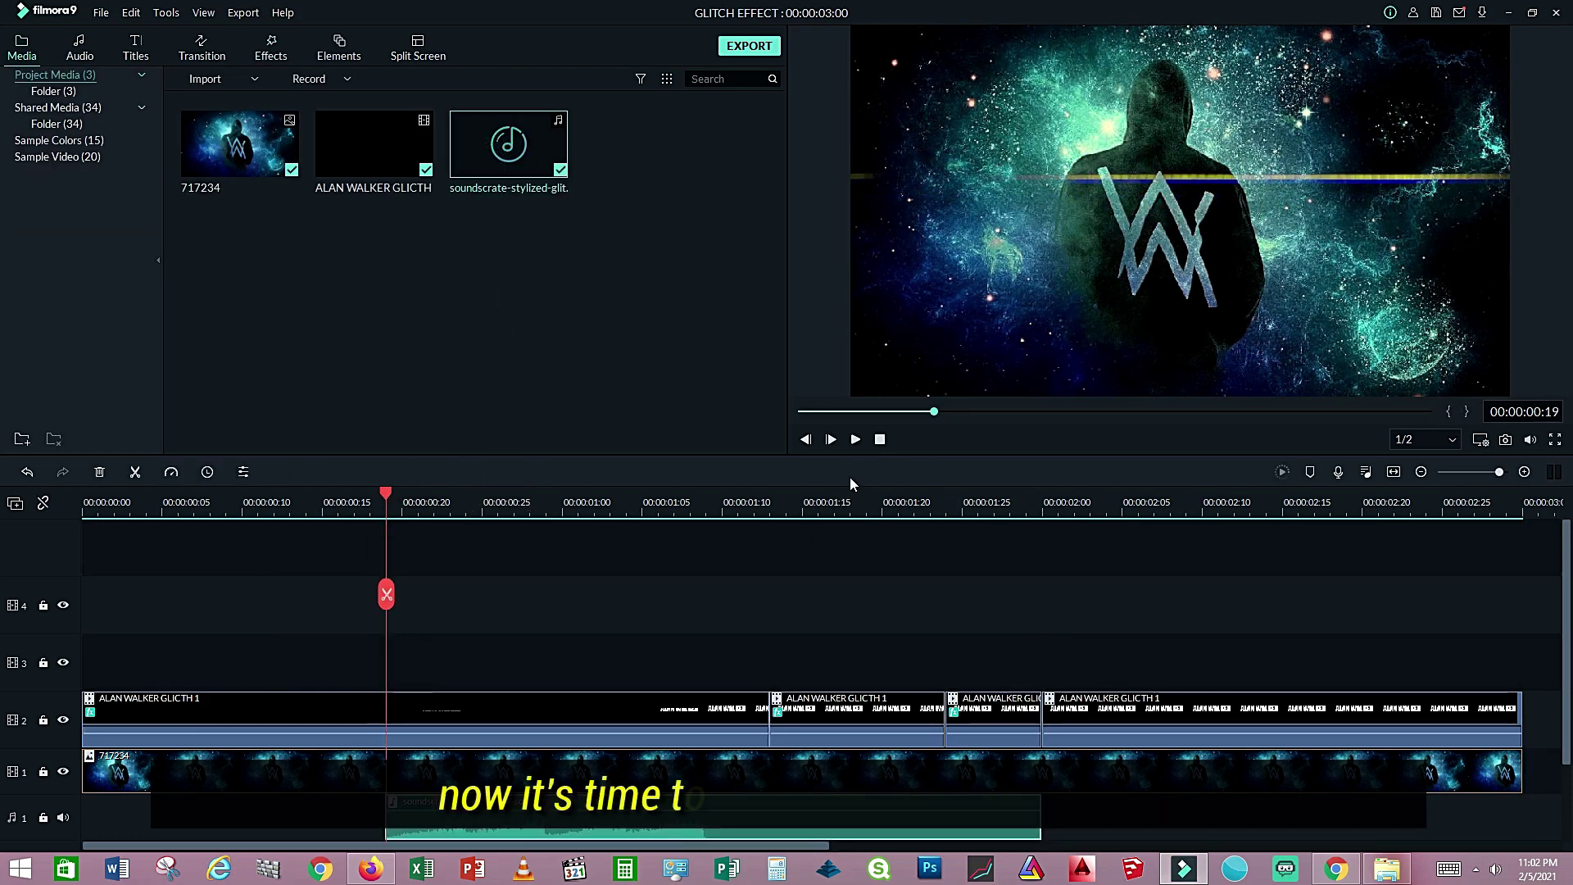
Add a second glitch sound on Audio 2 at 00:00:01:09 and play from the start.
{"action": "left_click_drag", "start_coordinate": [389, 501], "coordinate": [770, 621]}
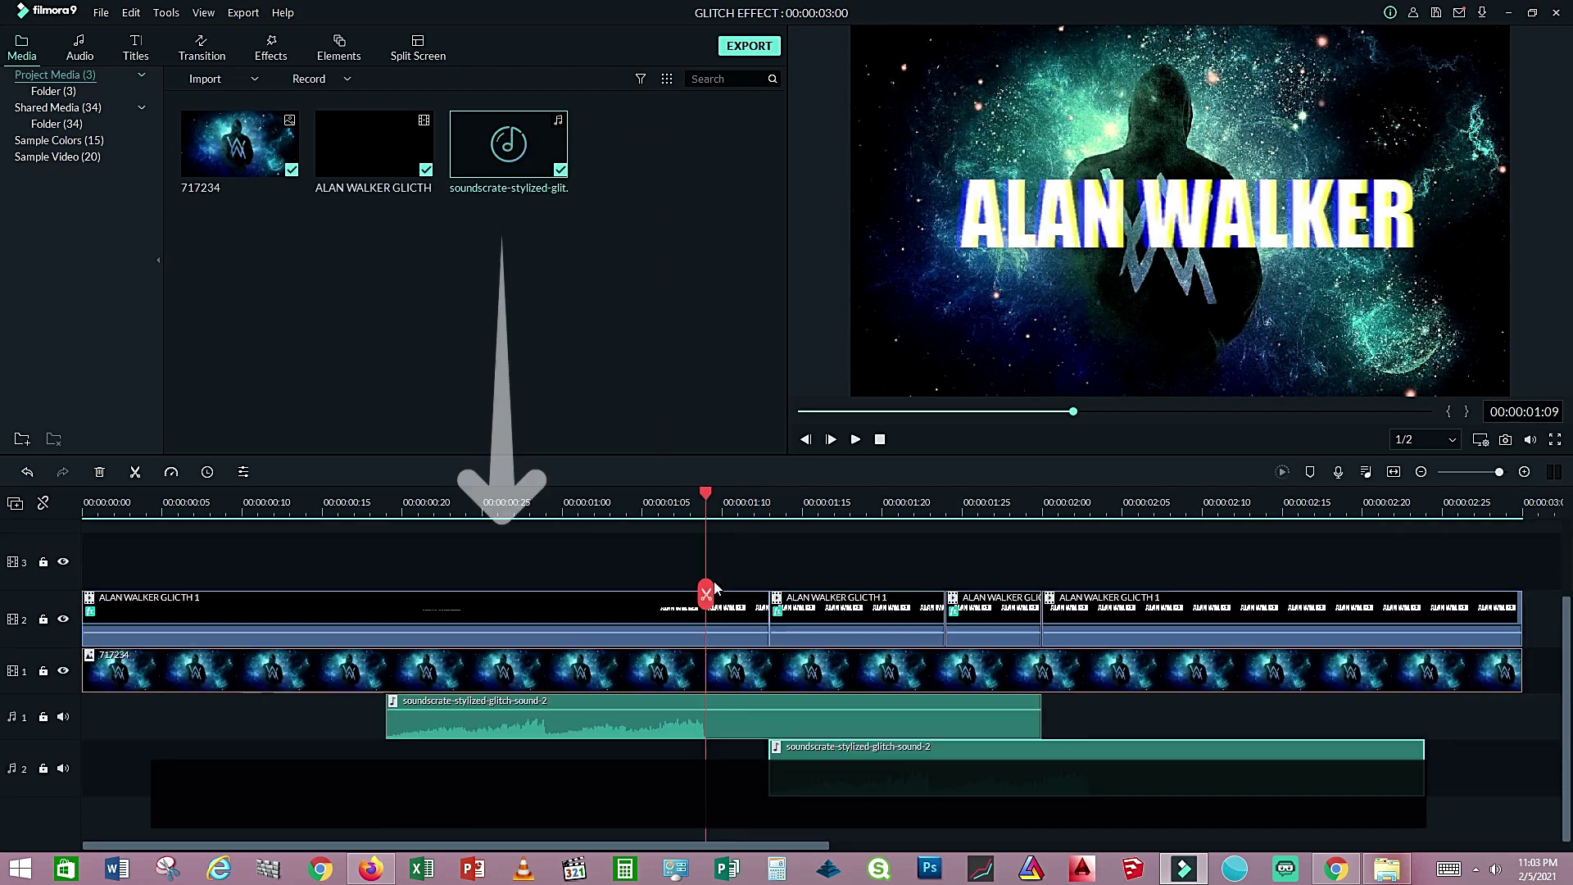
{"action": "mouse_move", "coordinate": [779, 786]}
{"action": "left_mouse_down"}
{"action": "mouse_move", "coordinate": [719, 779]}
{"action": "mouse_move", "coordinate": [788, 789]}
{"action": "left_mouse_up"}
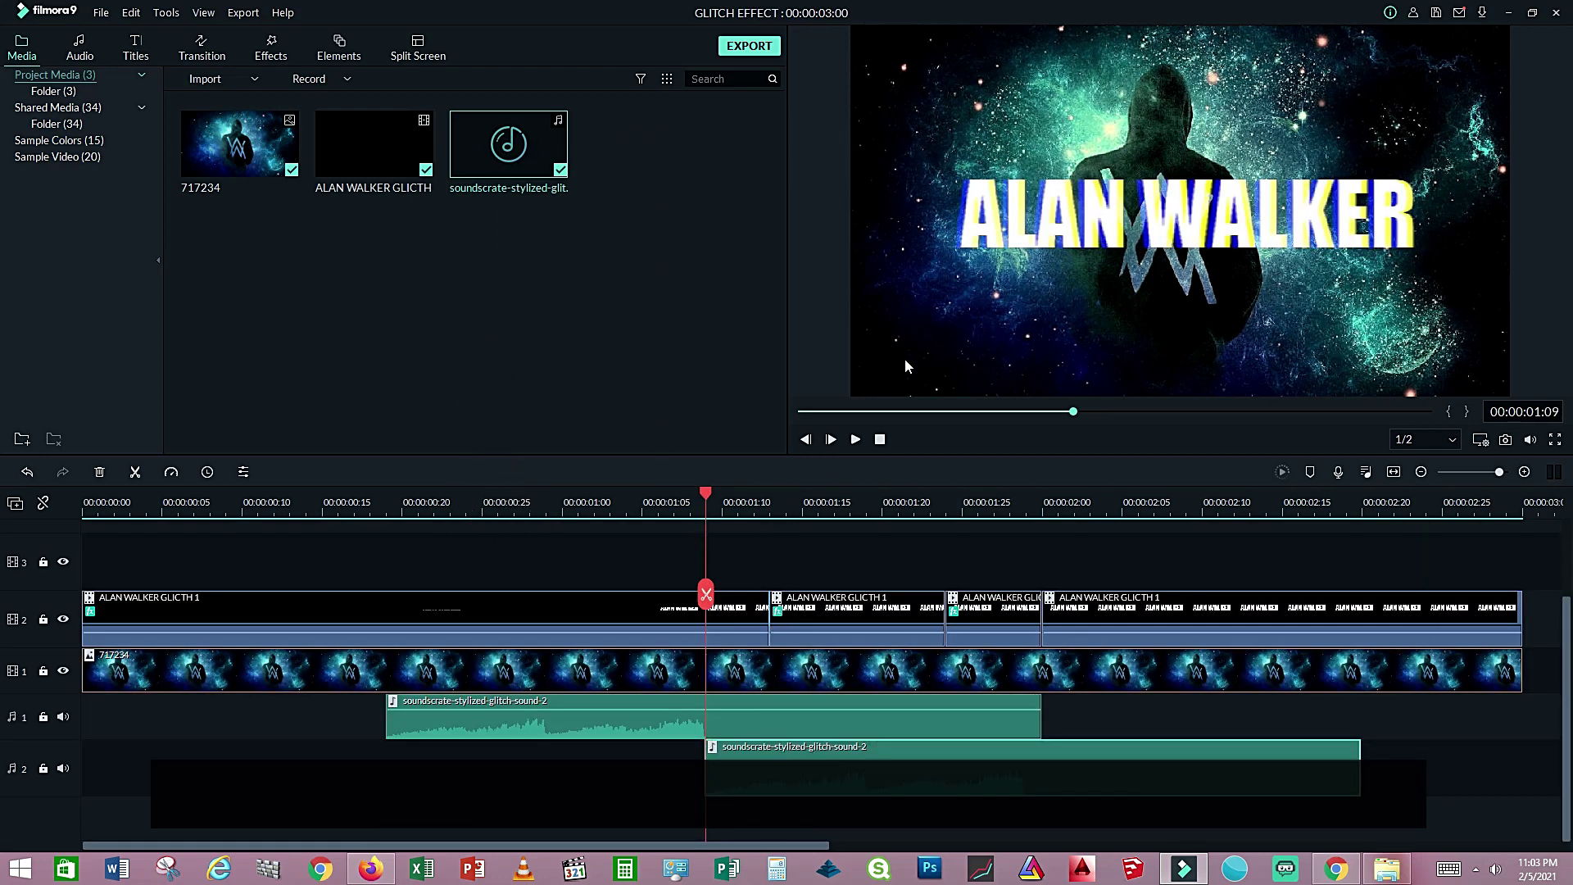
{"action": "left_click", "coordinate": [882, 439]}
{"action": "left_click", "coordinate": [856, 439]}
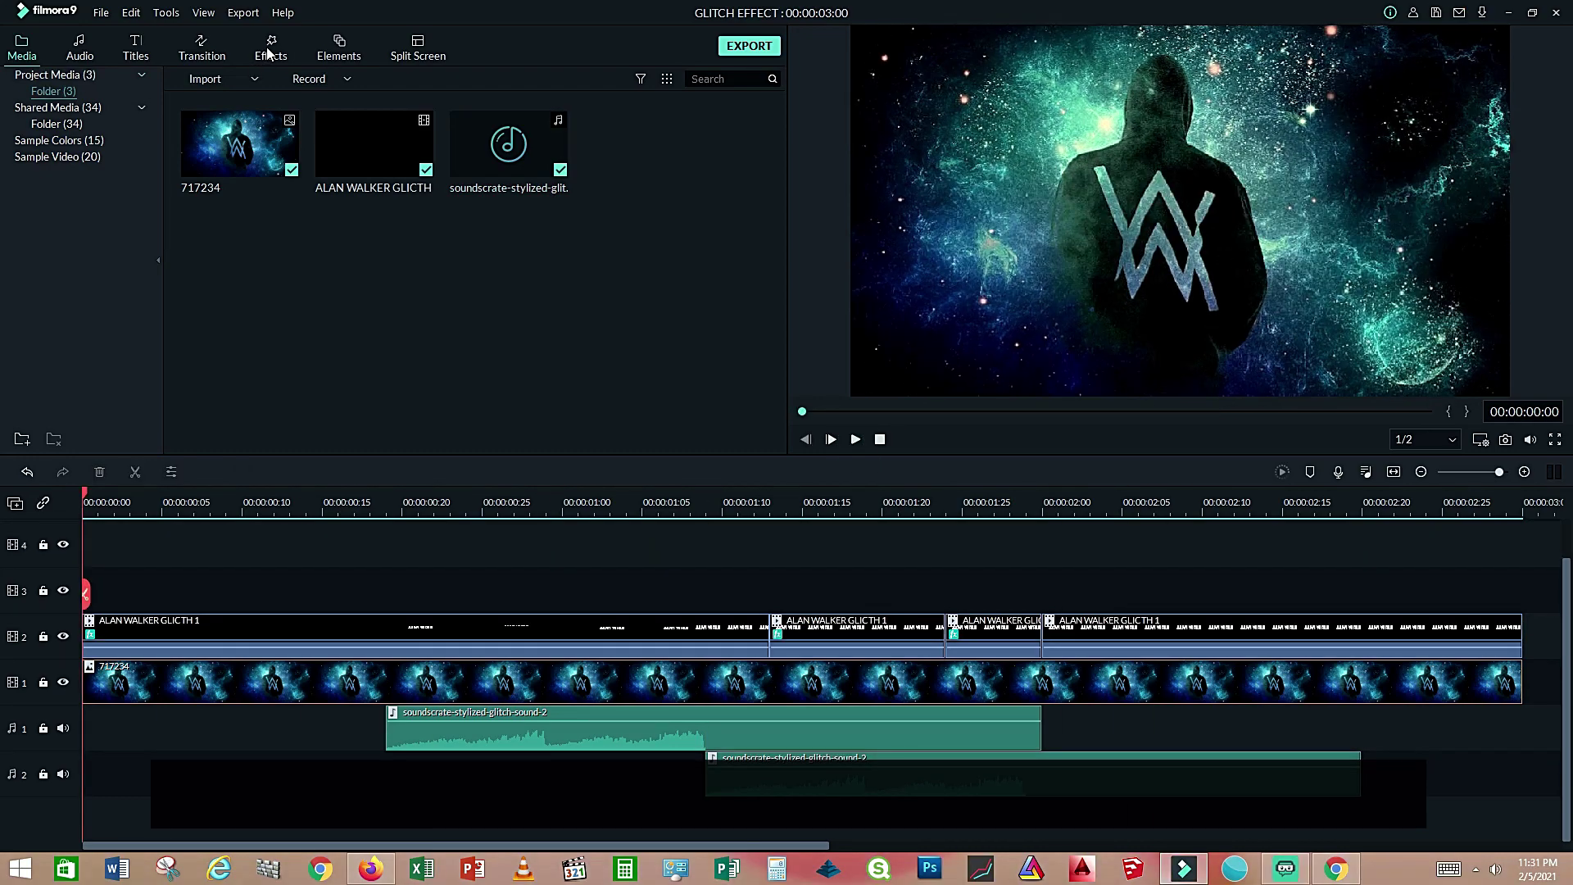
{"action": "left_click", "coordinate": [267, 55]}
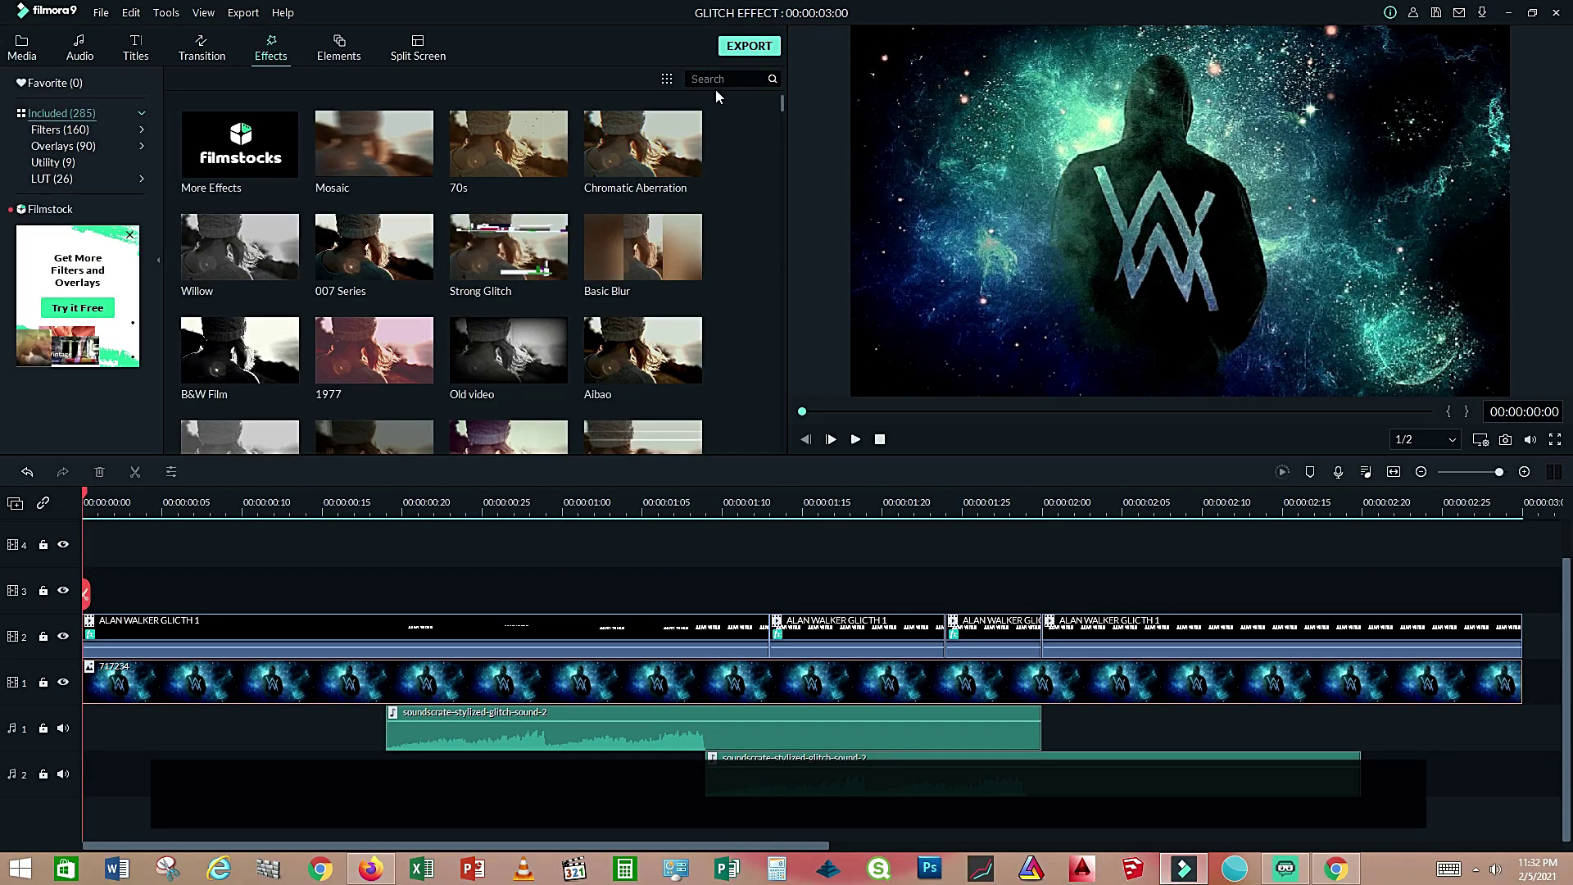
Add Cinema 21:9 bars on track 3, stretched across the full 3-second timeline, and preview.
{"action": "type", "text": "21"}
{"action": "left_click_drag", "start_coordinate": [222, 172], "coordinate": [366, 594]}
{"action": "left_click_drag", "start_coordinate": [559, 590], "coordinate": [1523, 573]}
{"action": "left_click", "coordinate": [856, 440]}
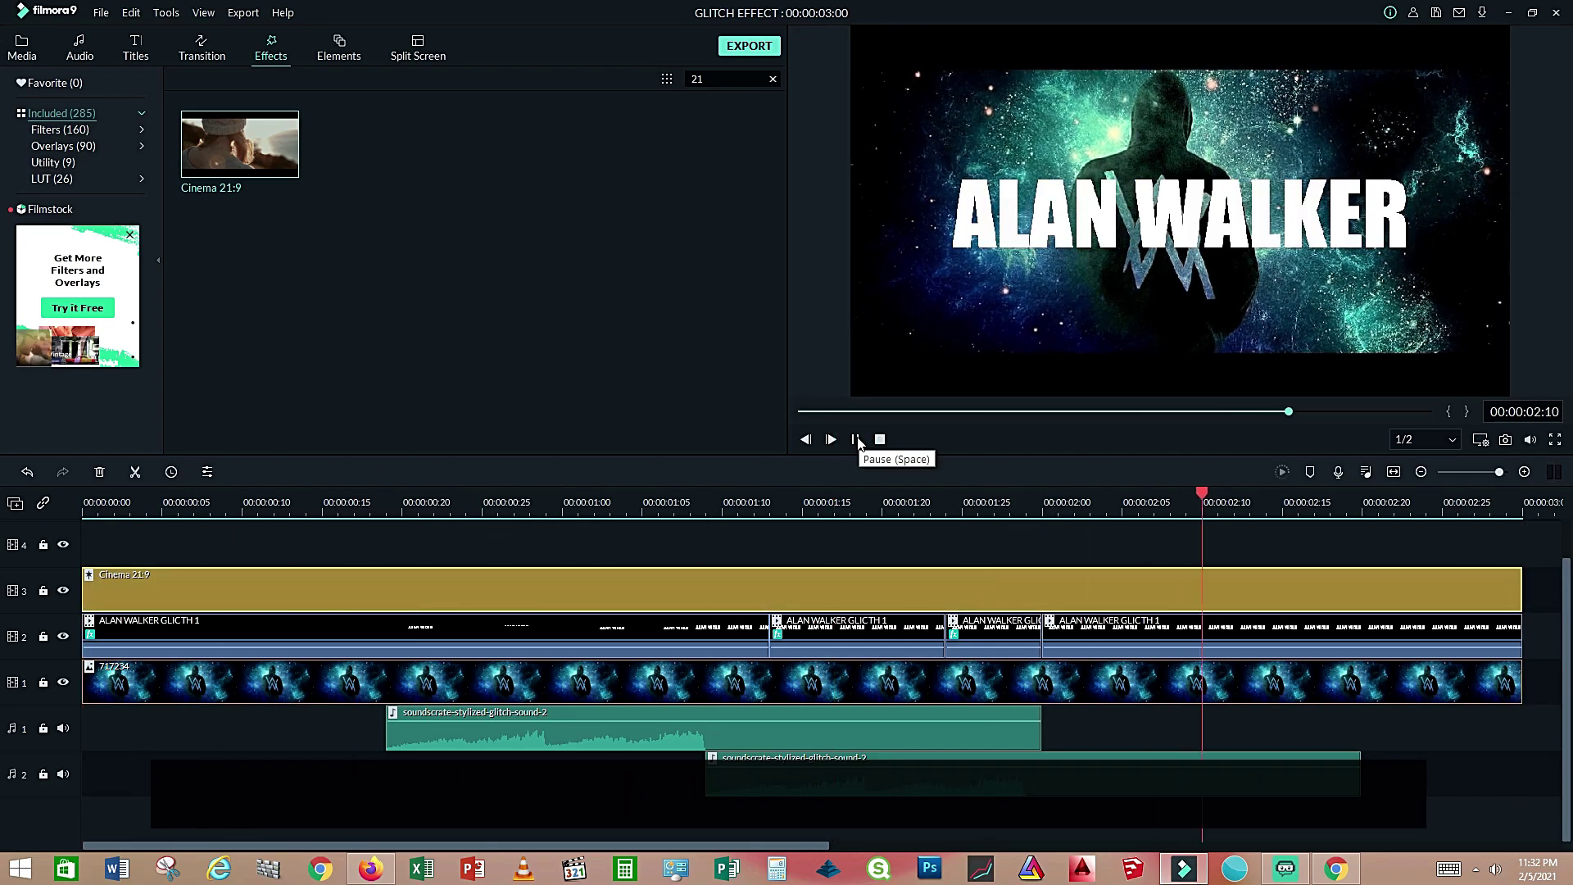
{"action": "left_click", "coordinate": [747, 47]}
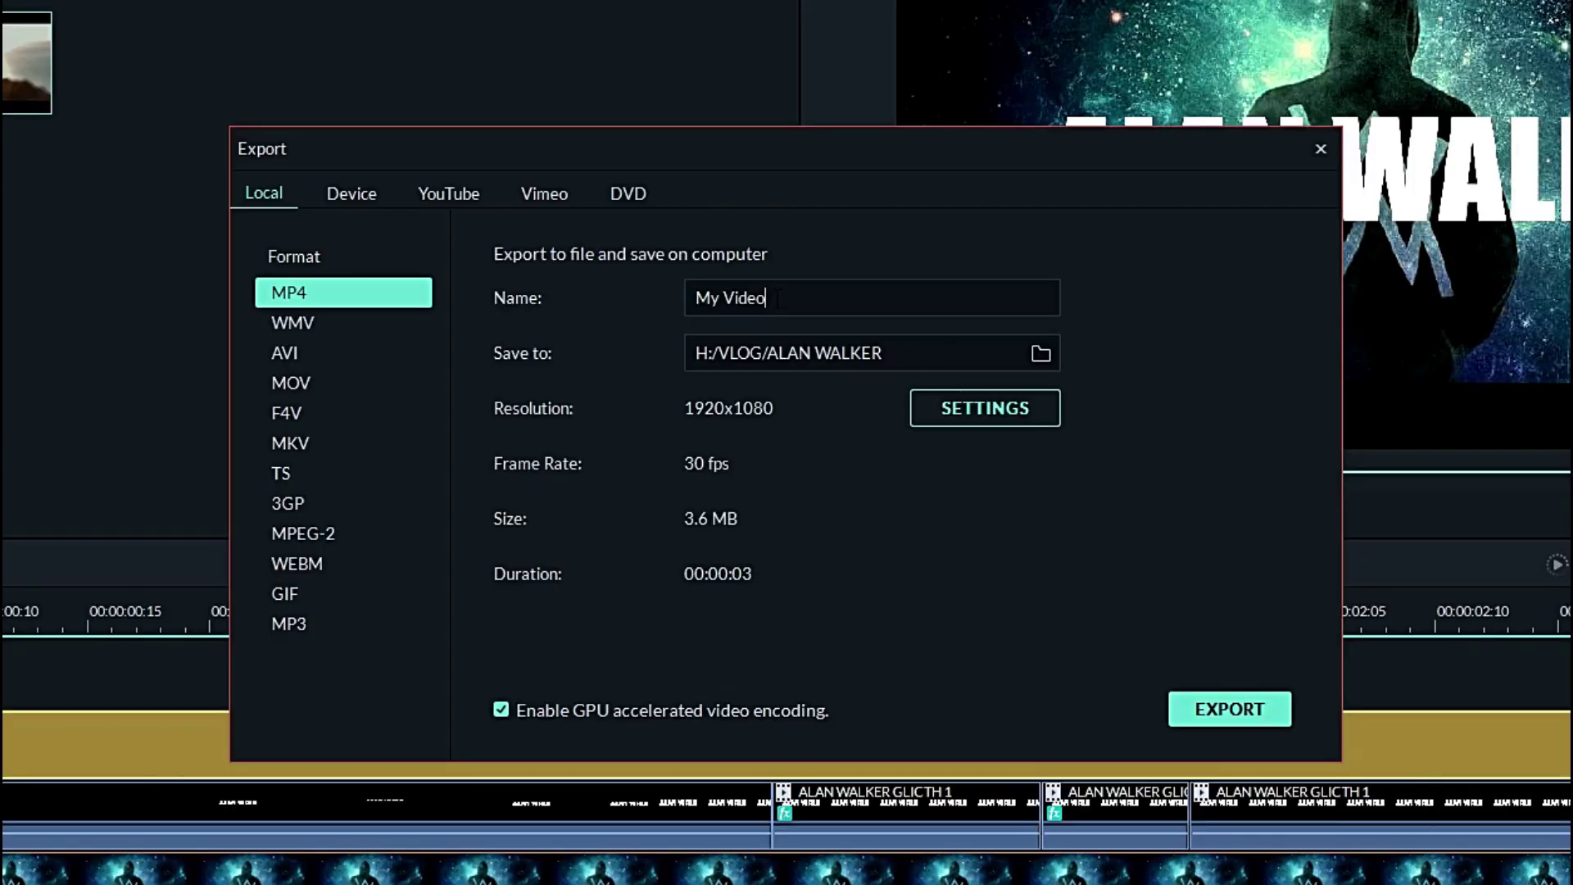
Export 'ALAN WALKER GLITCH FINAL1.mp4' as 1920x1080, 30 fps, Best-quality MP4, then locate the file.
{"action": "triple_click", "coordinate": [736, 296]}
{"action": "type", "text": "ALAN "}
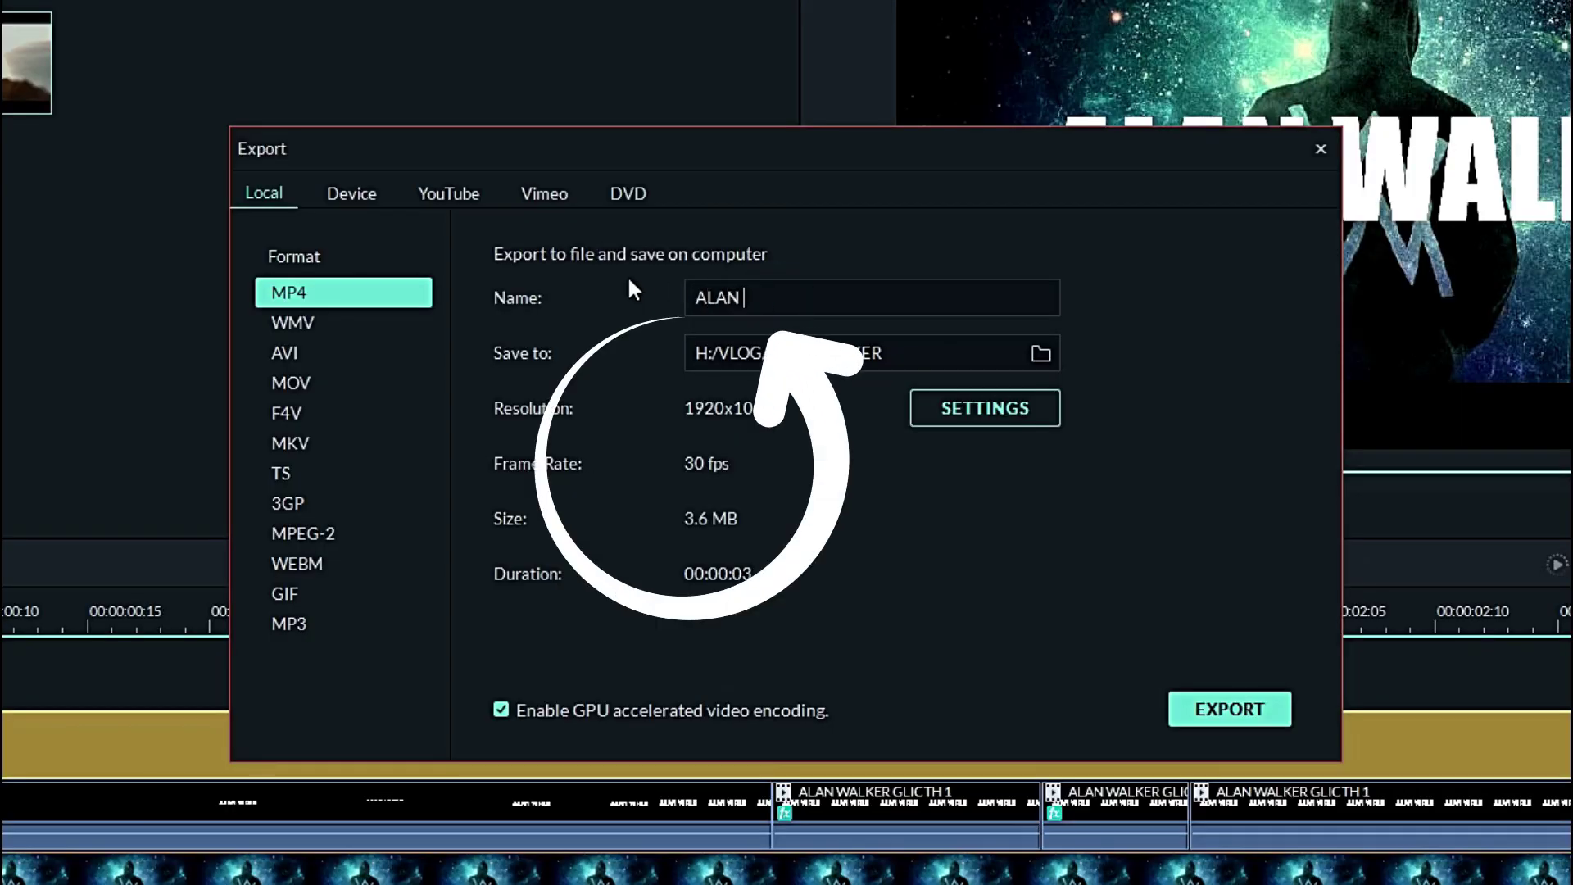
{"action": "type", "text": "WALKER GLITCH FINAL"}
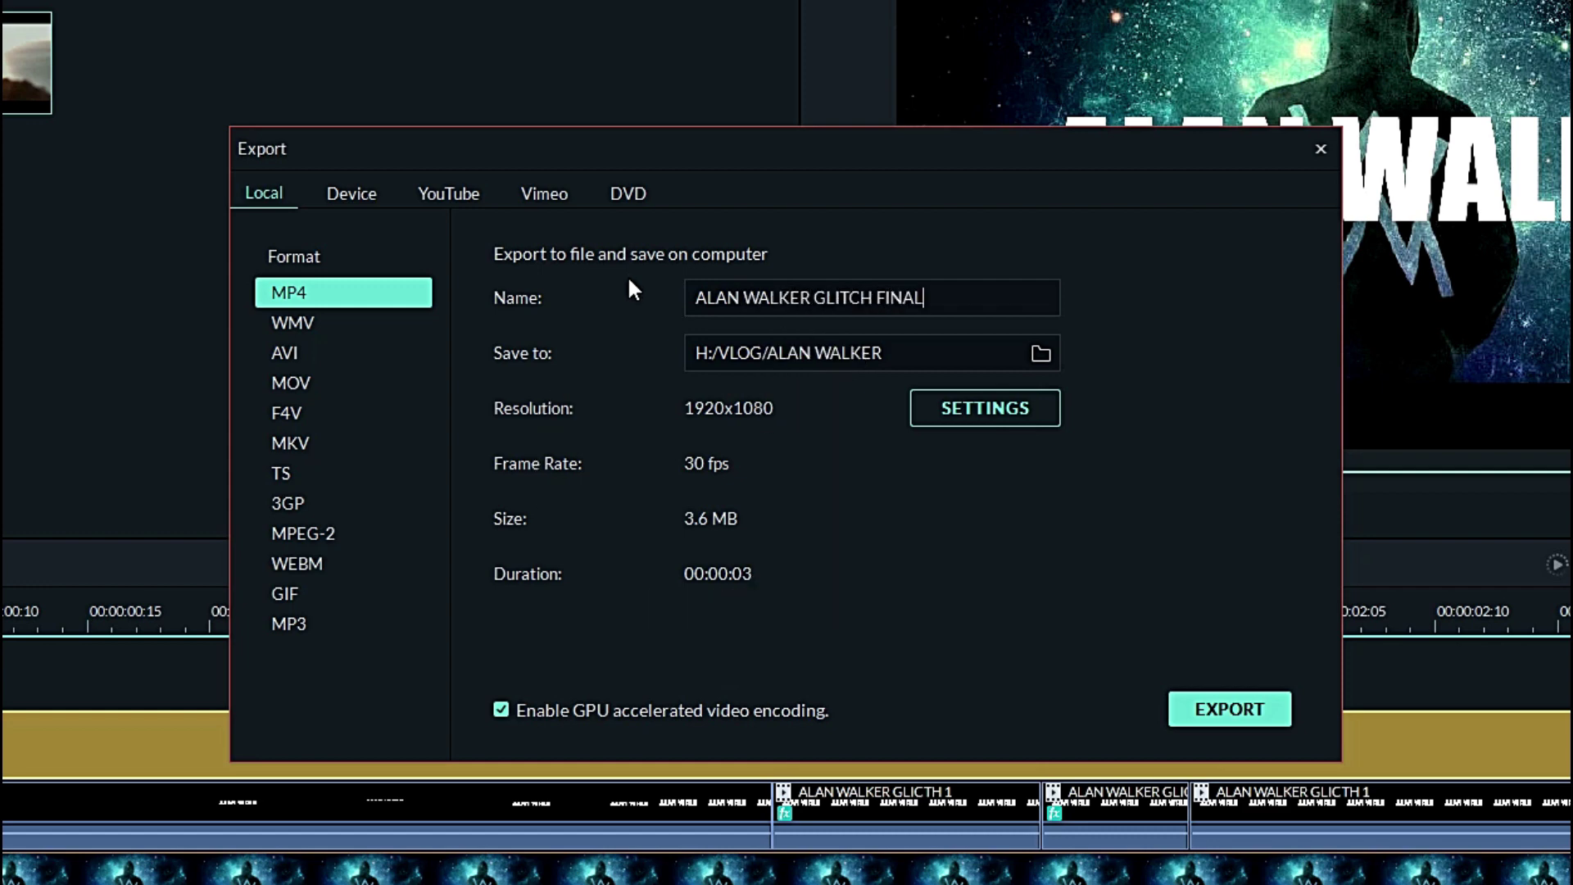
{"action": "left_click", "coordinate": [934, 401]}
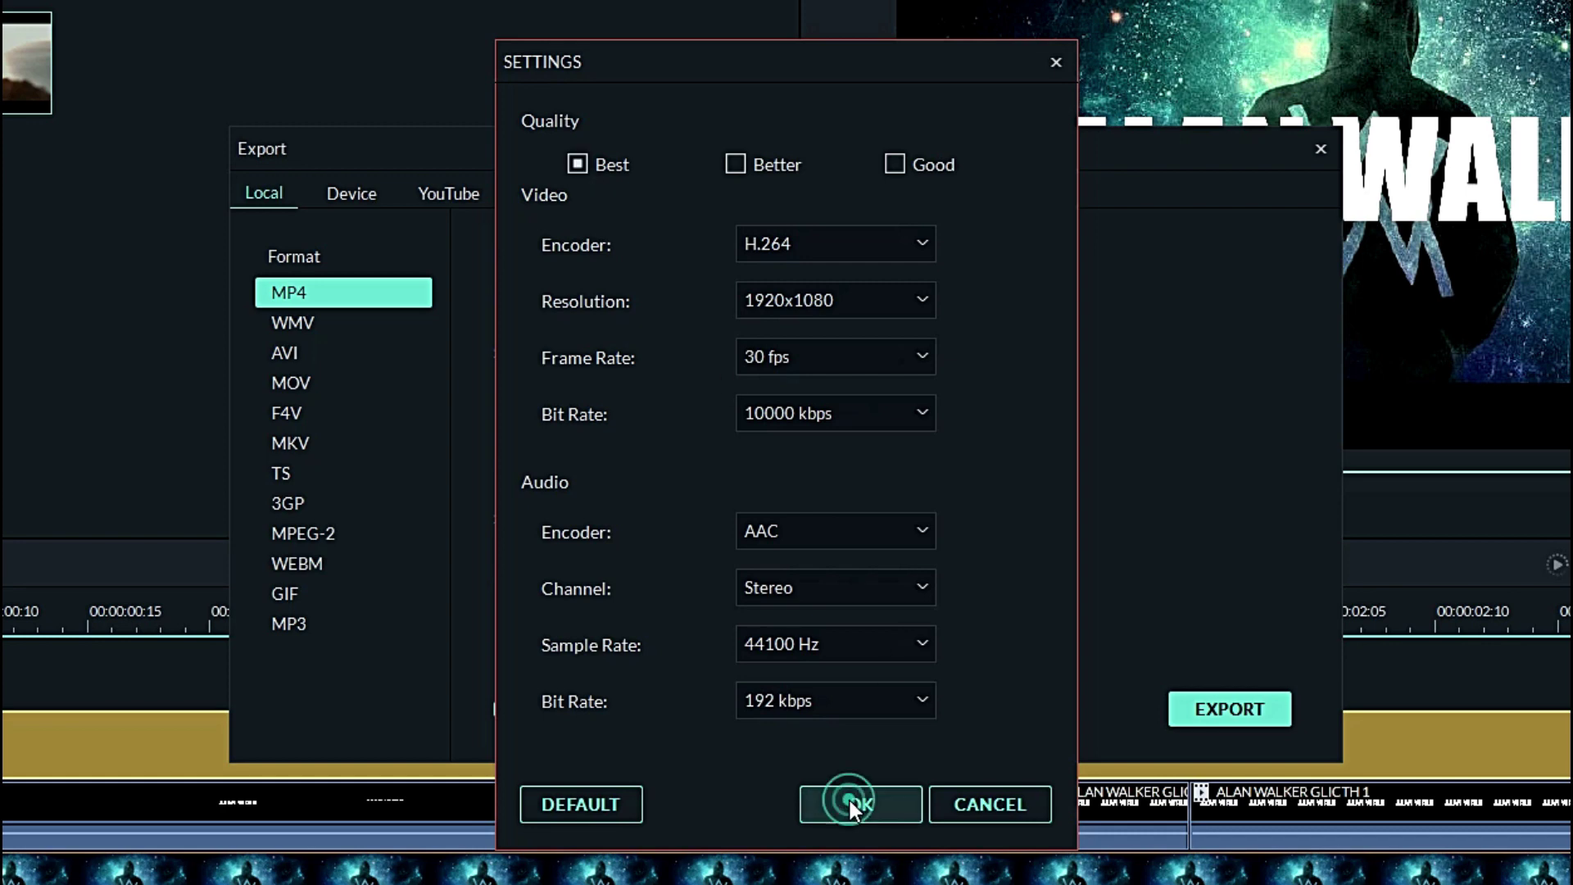
{"action": "left_click", "coordinate": [849, 800]}
{"action": "left_click", "coordinate": [1202, 706]}
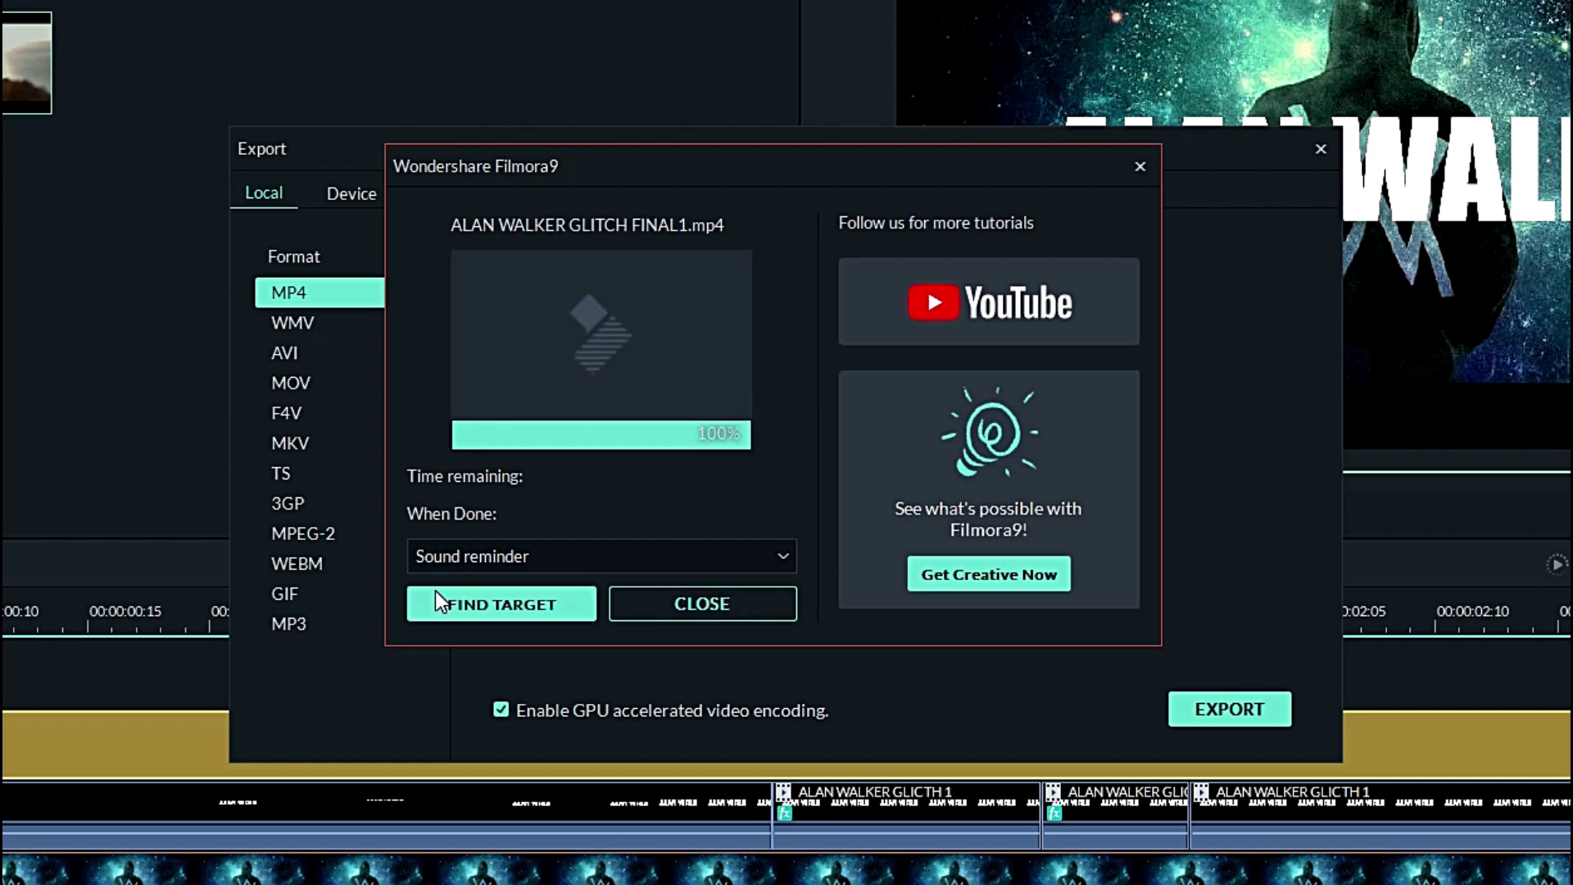
{"action": "left_click", "coordinate": [442, 602]}
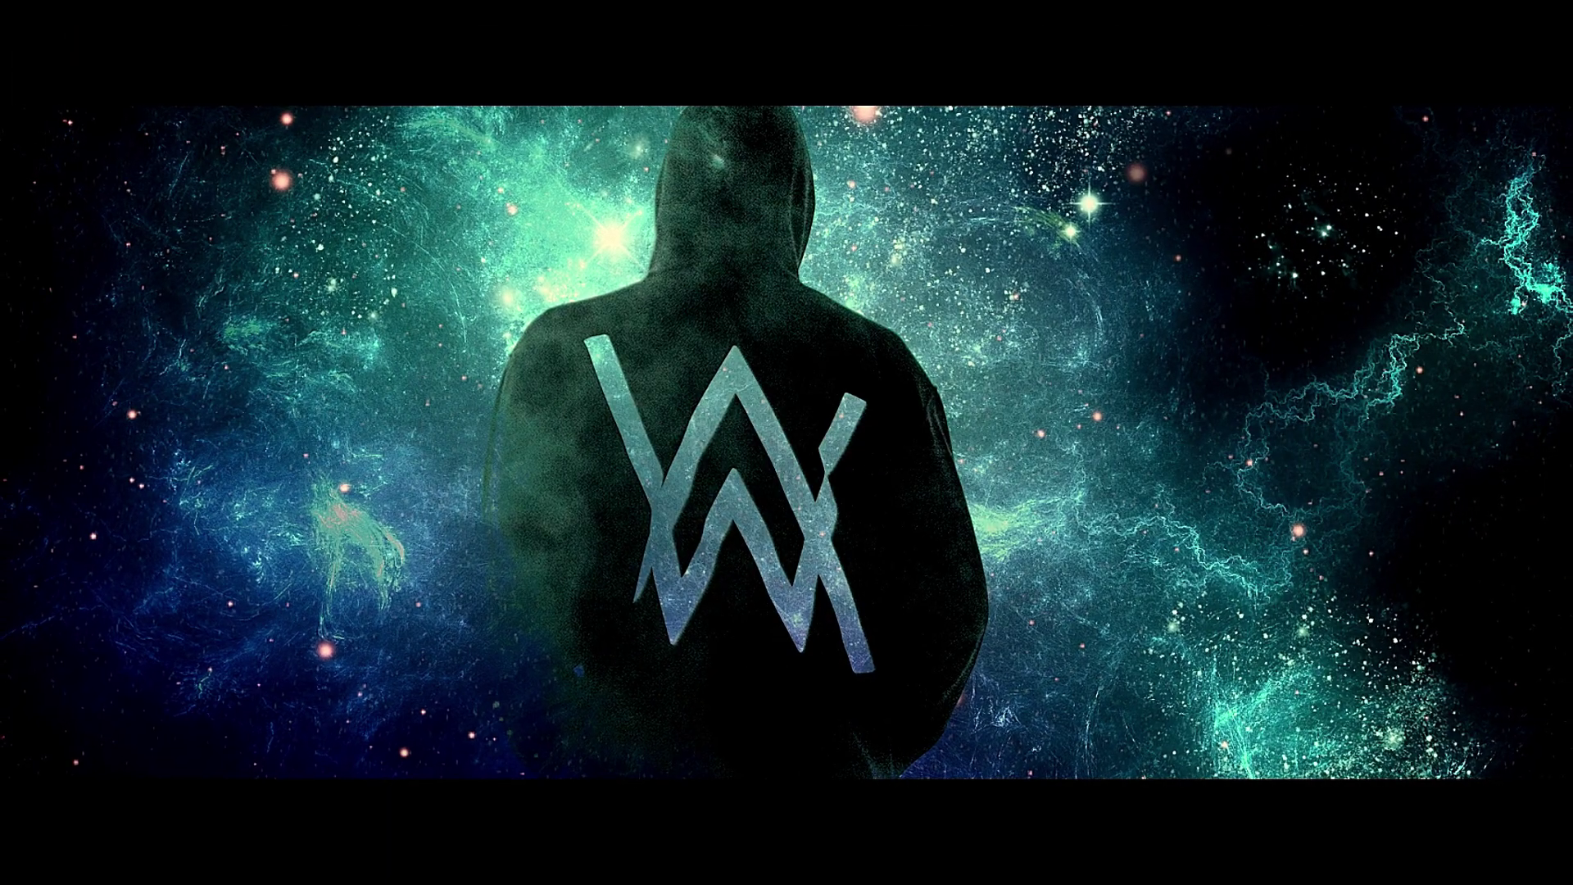